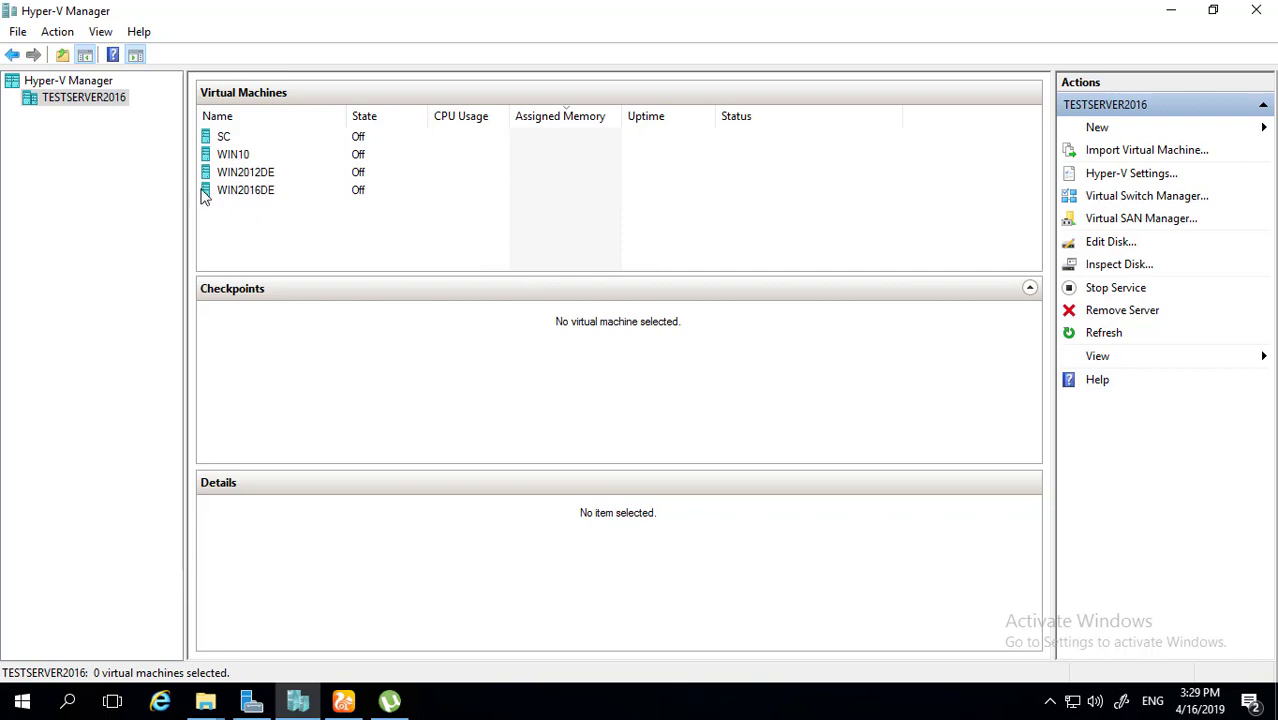
Begin a new virtual machine on TESTSERVER2016 named Test, as Generation 1 with 1024 MB of startup memory and no network connection.
right_click(87, 101)
mouse_move(174, 119)
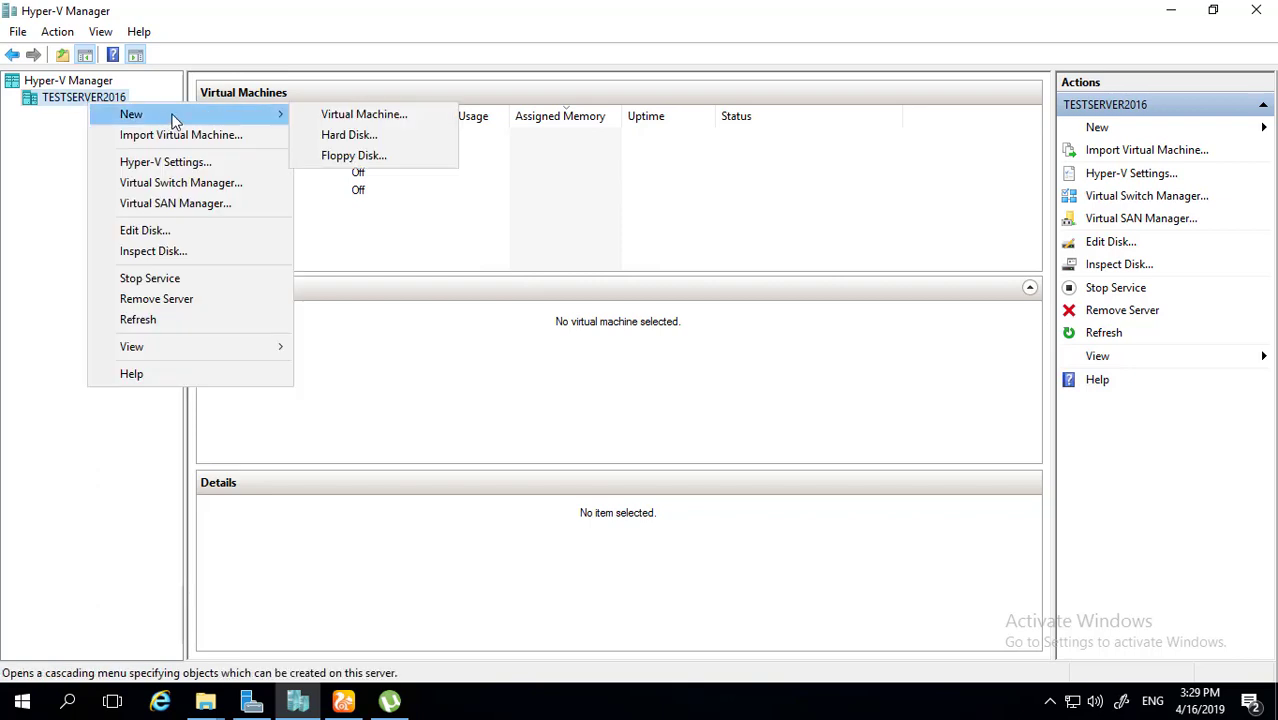
left_click(322, 116)
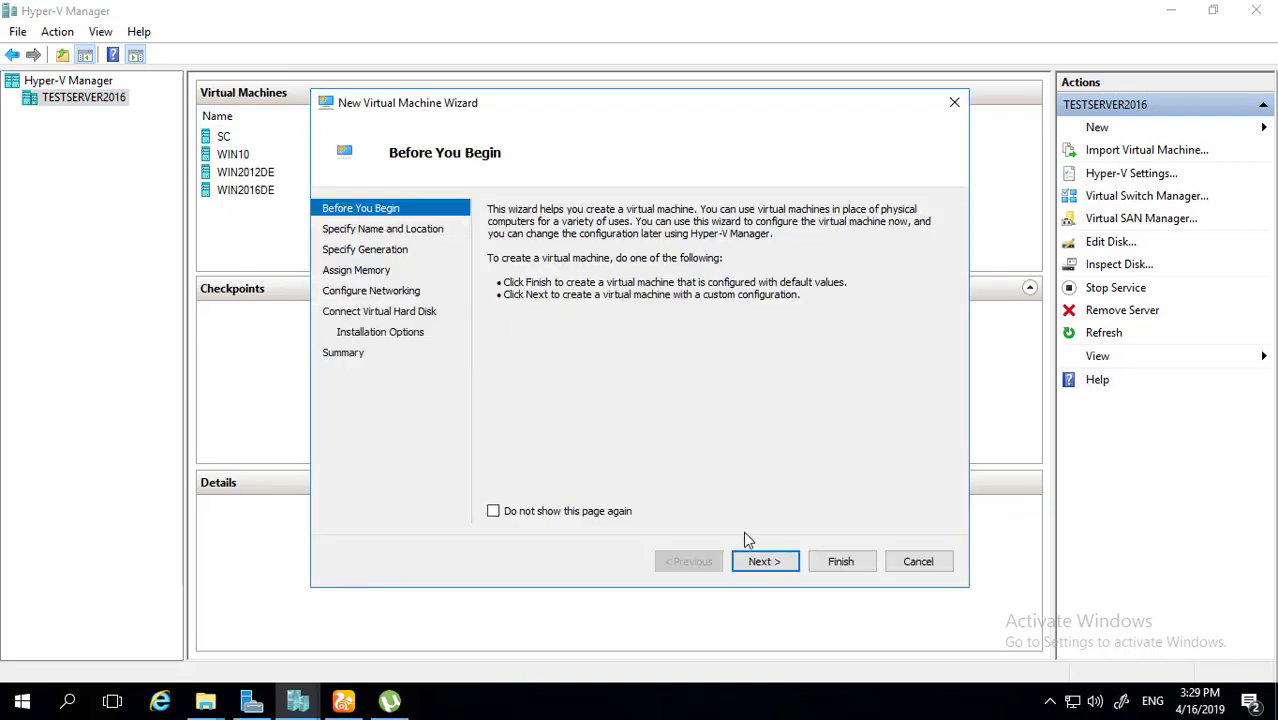
left_click(762, 565)
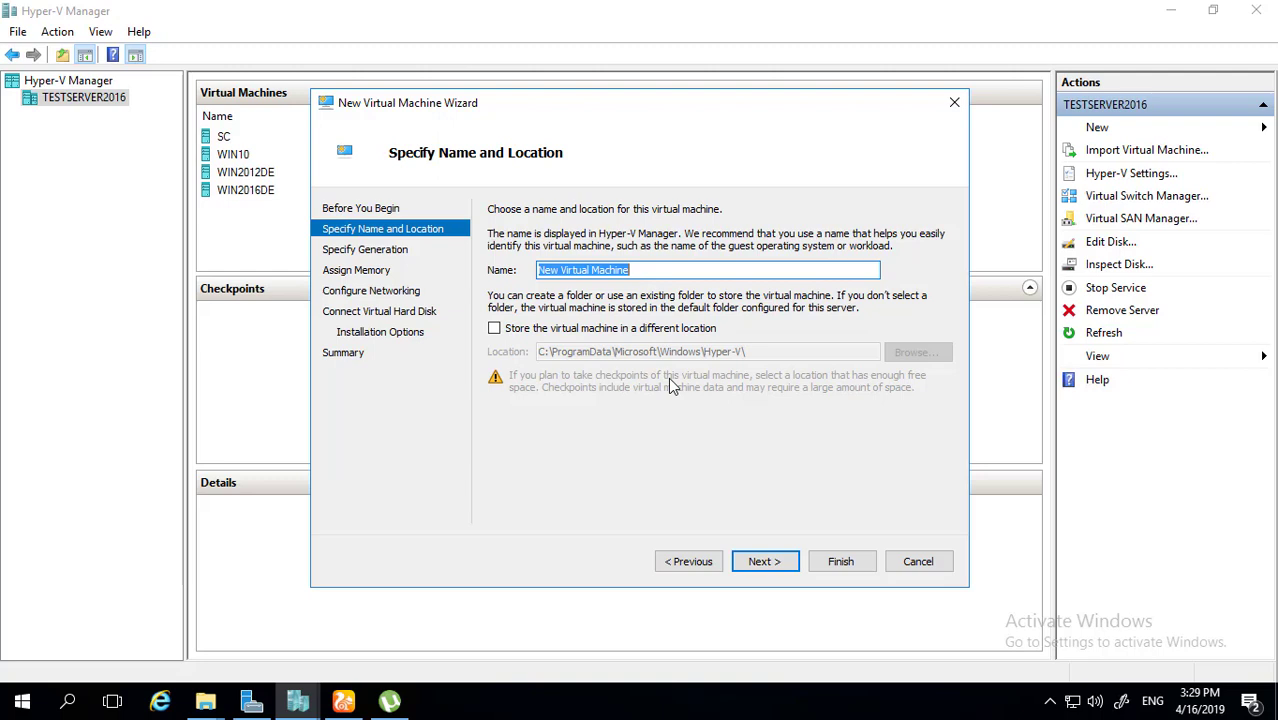
type("Test")
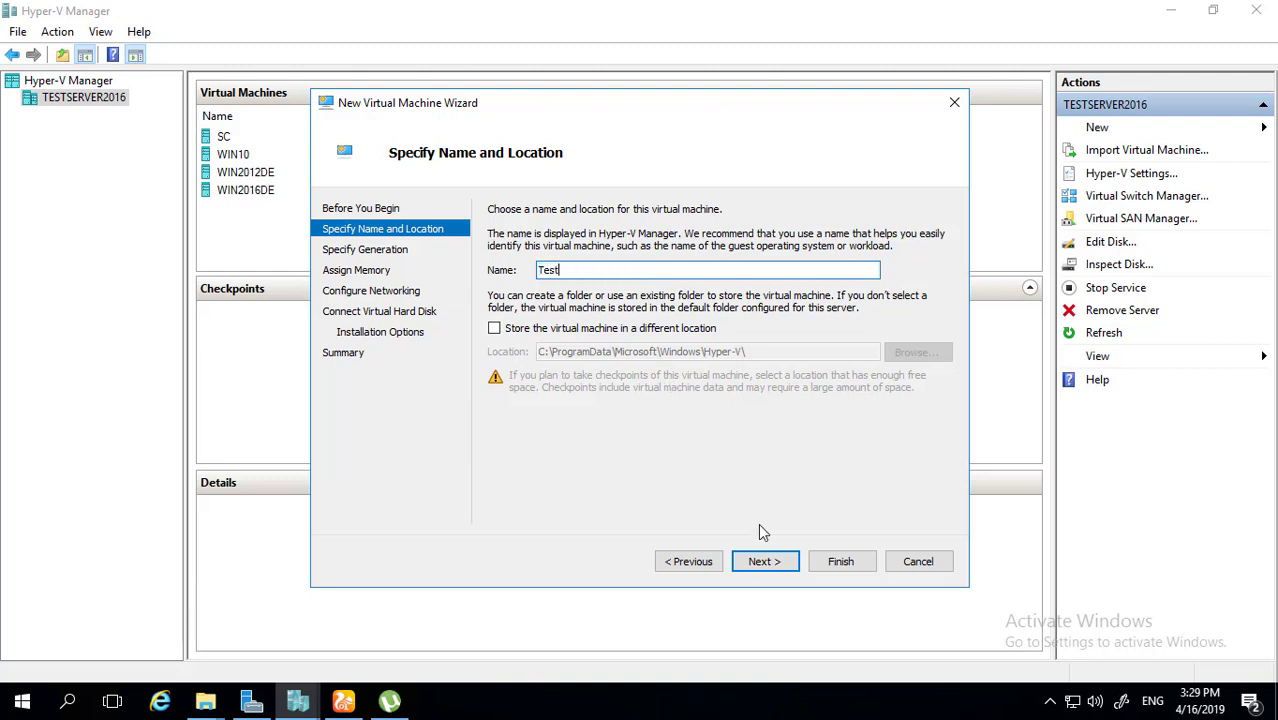
left_click(762, 561)
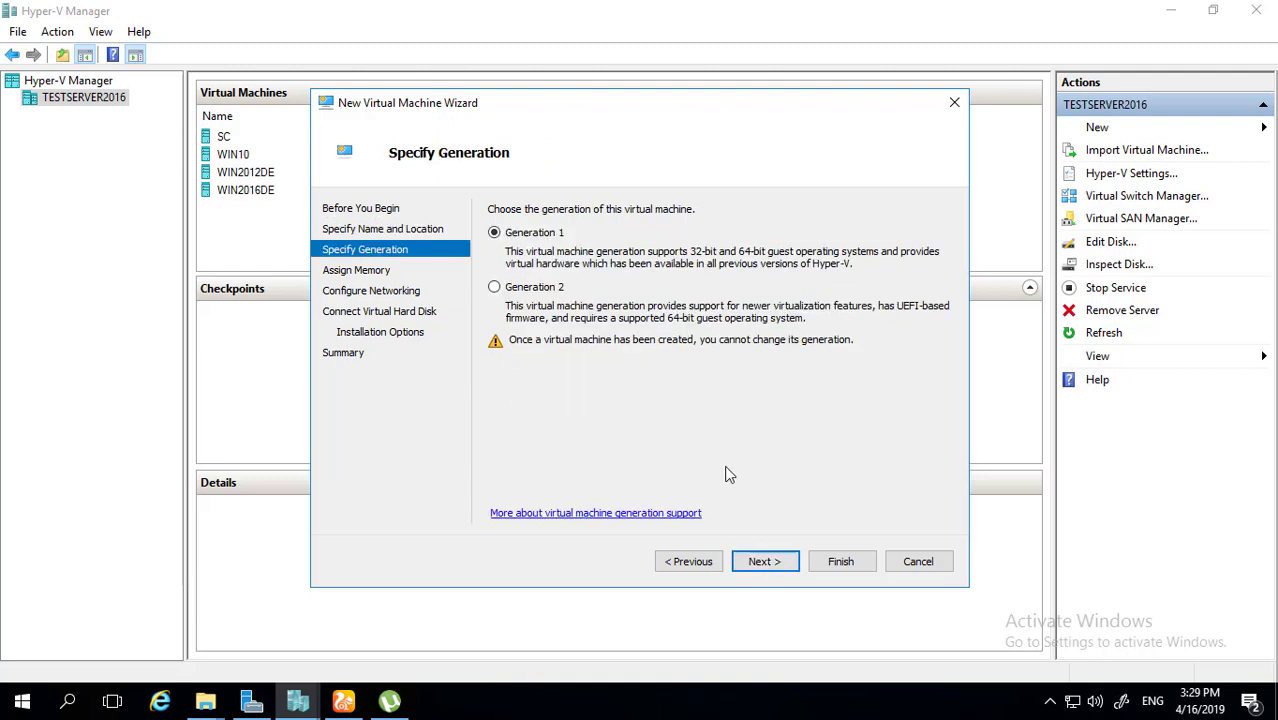
left_click(765, 558)
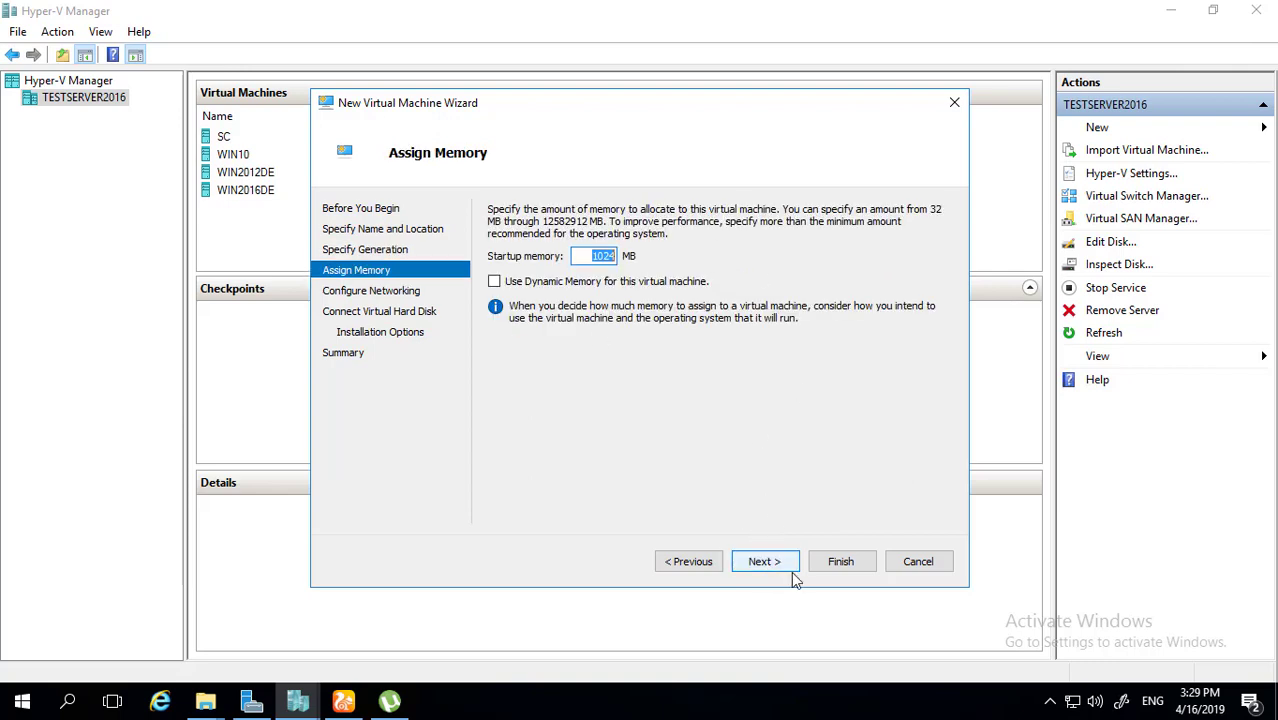
left_click(775, 561)
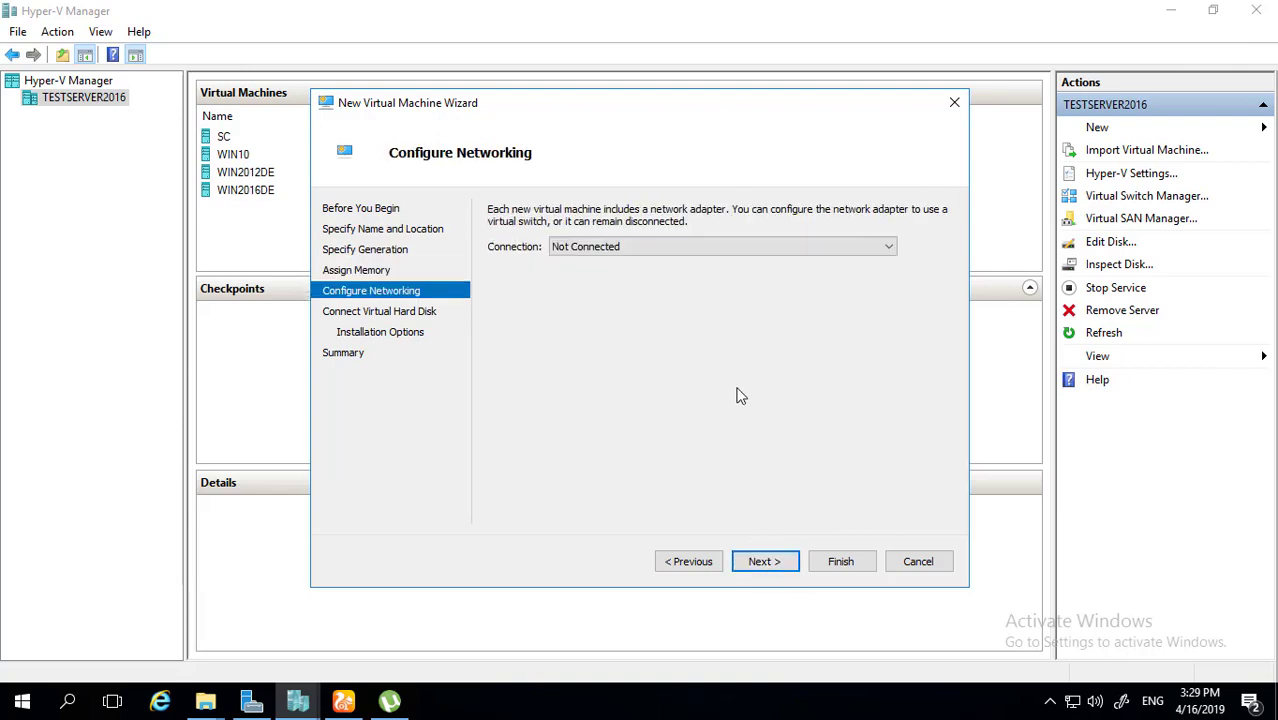
left_click(768, 561)
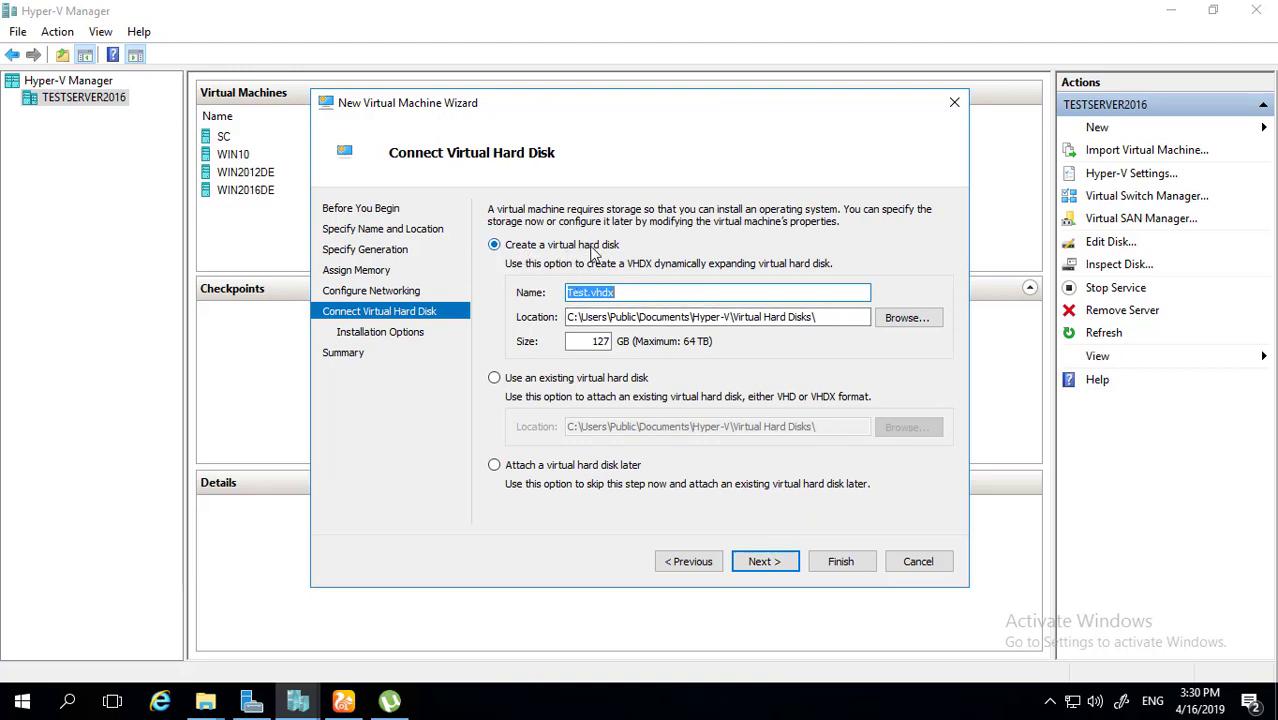
Review the existing-disk, attach-later and create-disk options for the virtual machine, including the new disk's name and size.
left_click(545, 380)
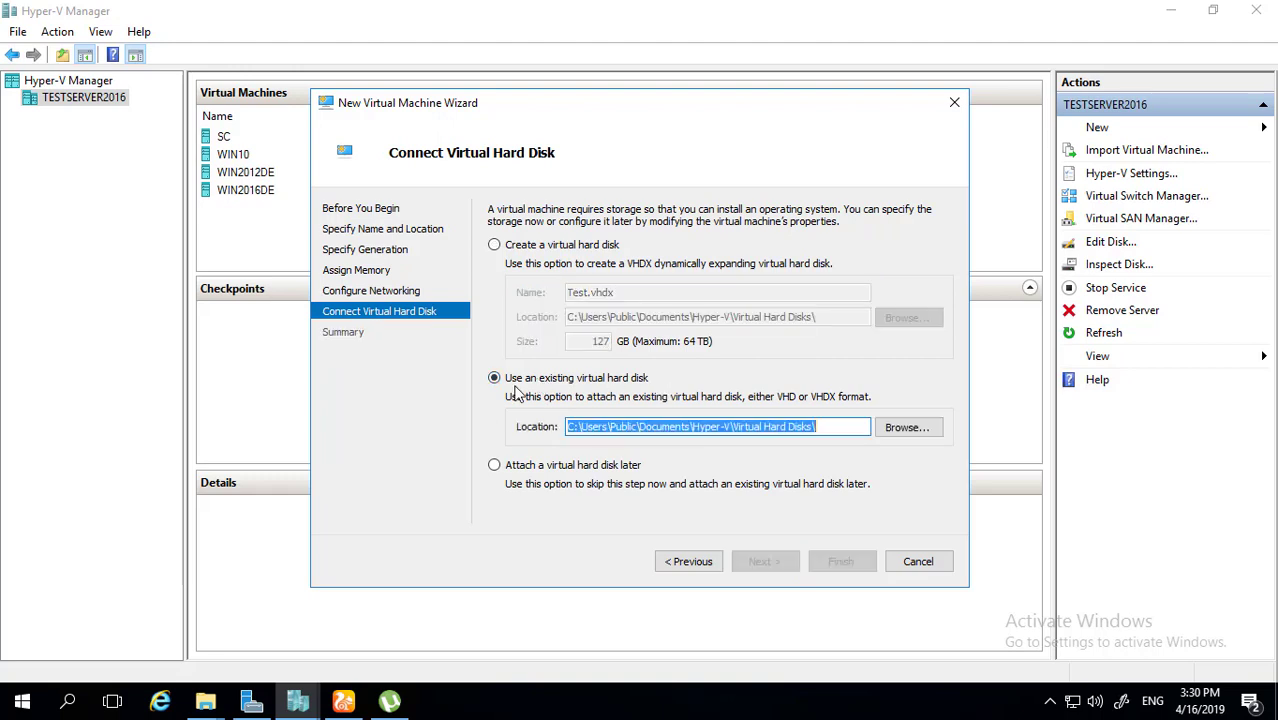
left_click(537, 467)
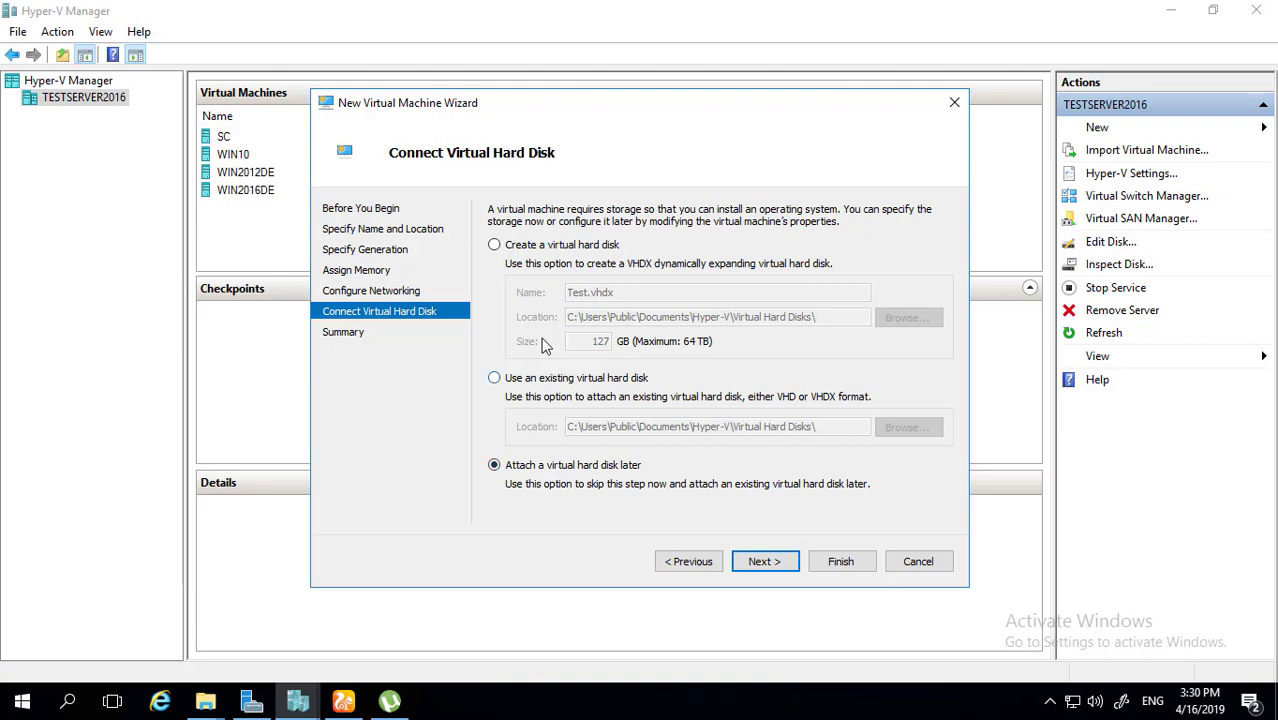
left_click(528, 246)
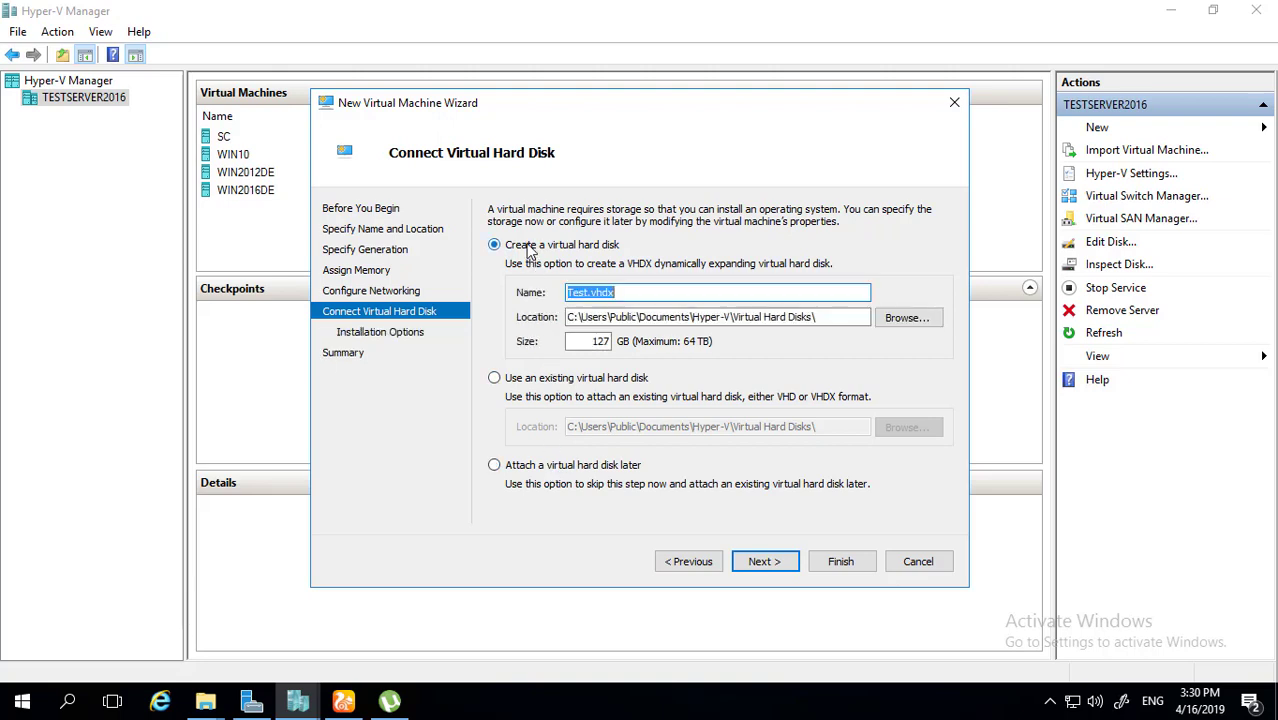
left_click(656, 293)
left_click_drag(656, 293, 592, 292)
left_click(591, 292)
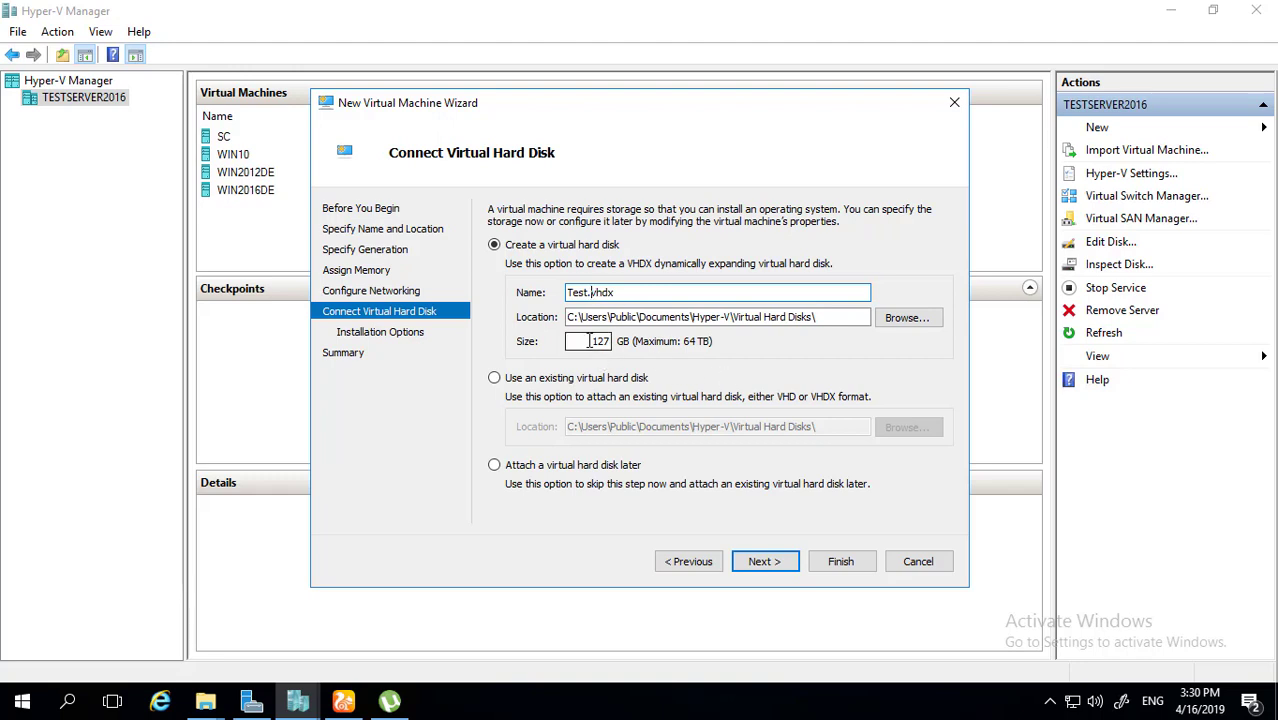
double_click(598, 341)
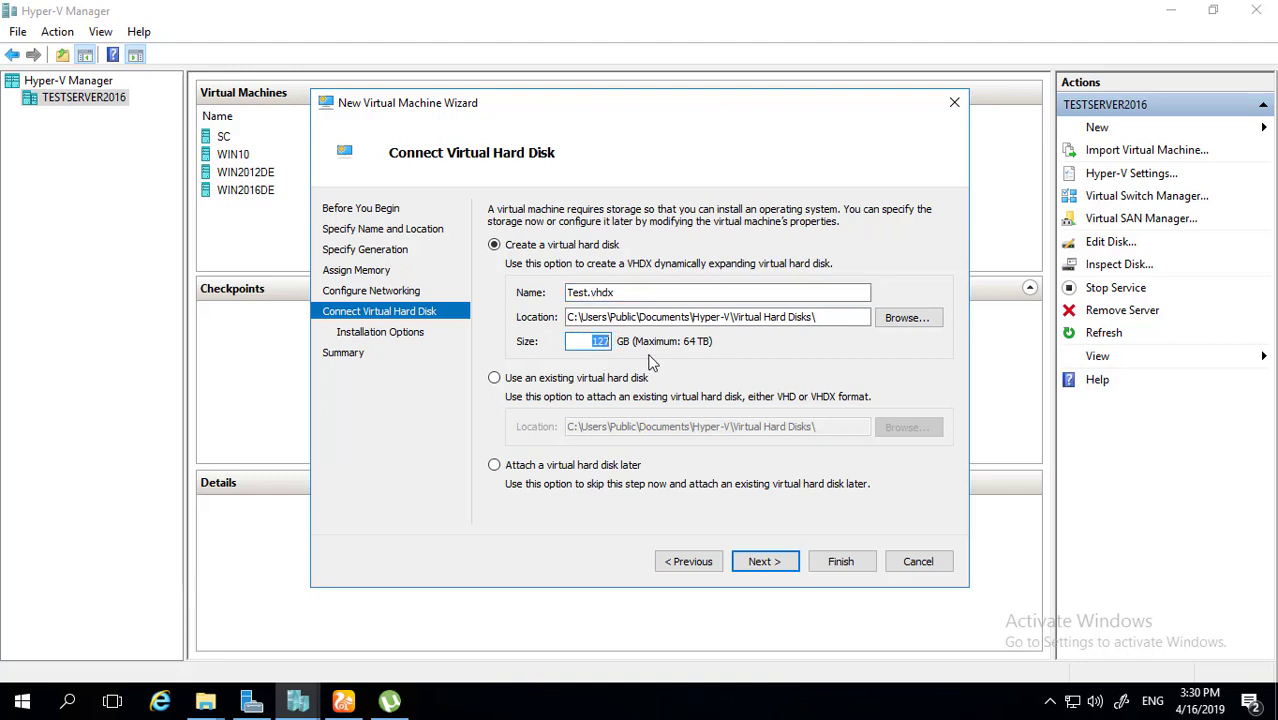
Try changing the new disk's file name to Test.vhd and cancel the virtual machine creation.
left_click(617, 292)
key("BackSpace")
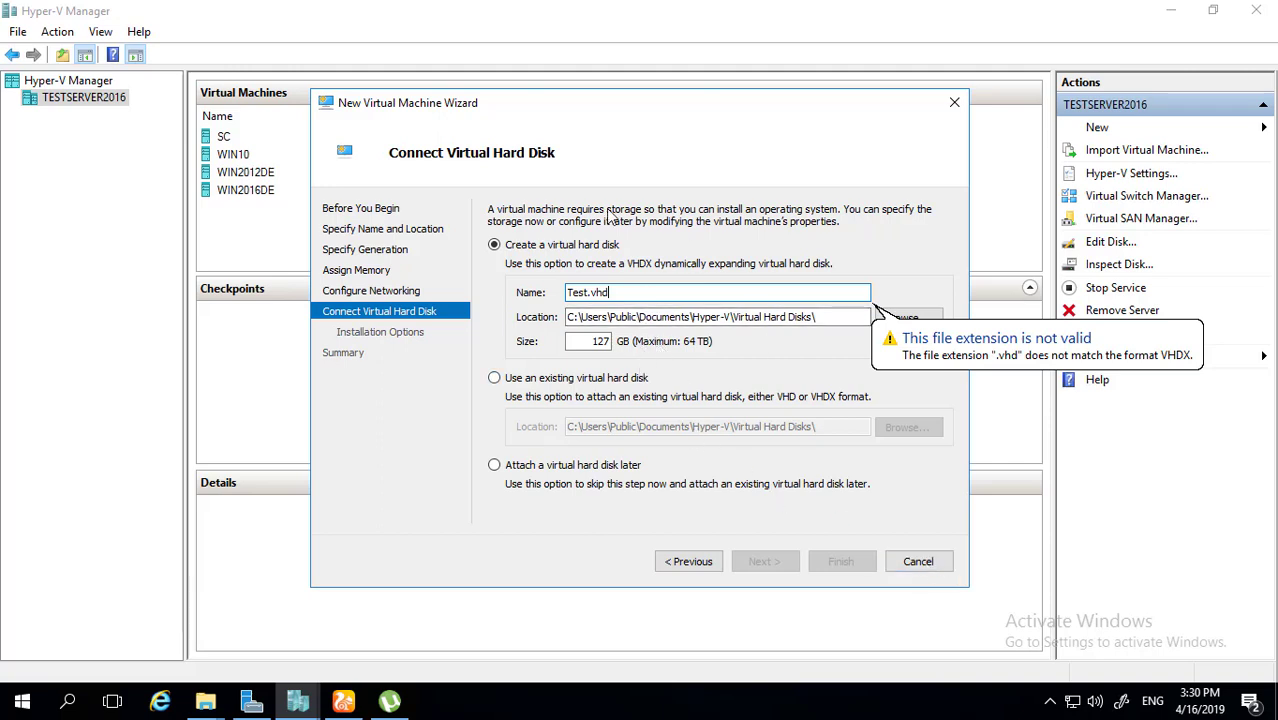
left_click(915, 563)
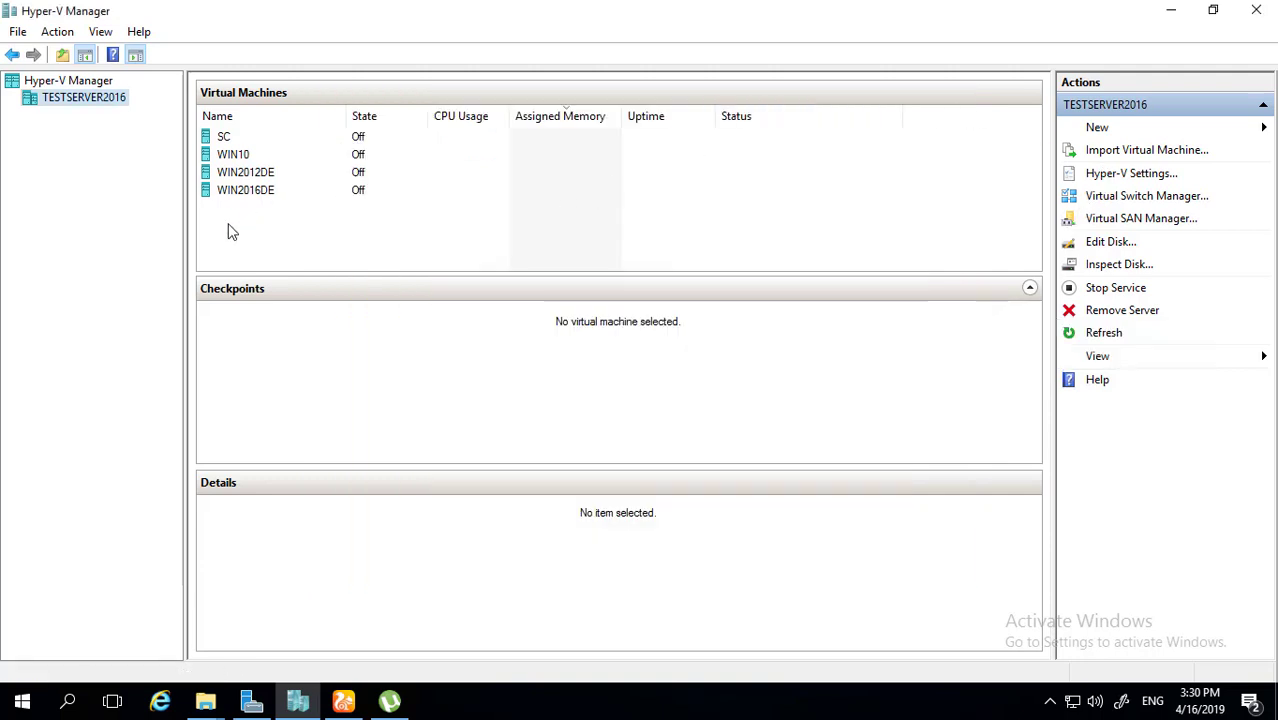
Start creating a new virtual hard disk on TESTSERVER2016 with the VHDX format.
right_click(107, 108)
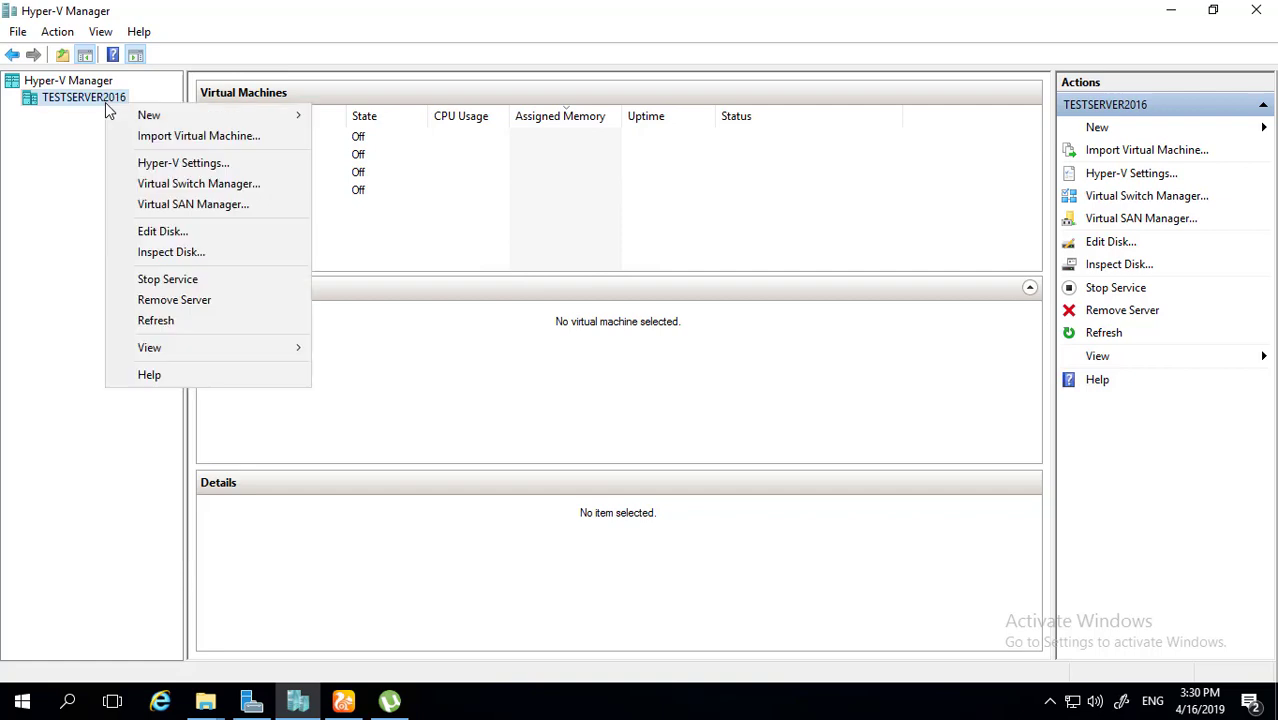
mouse_move(222, 117)
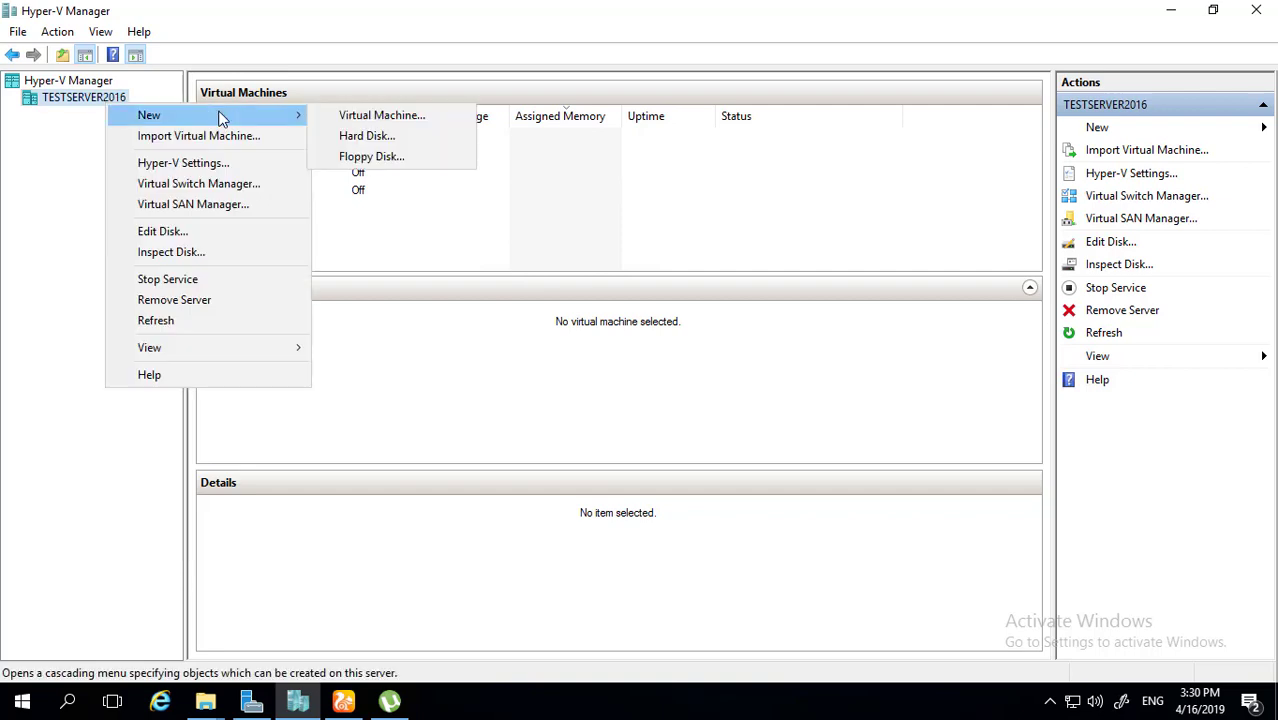
left_click(366, 136)
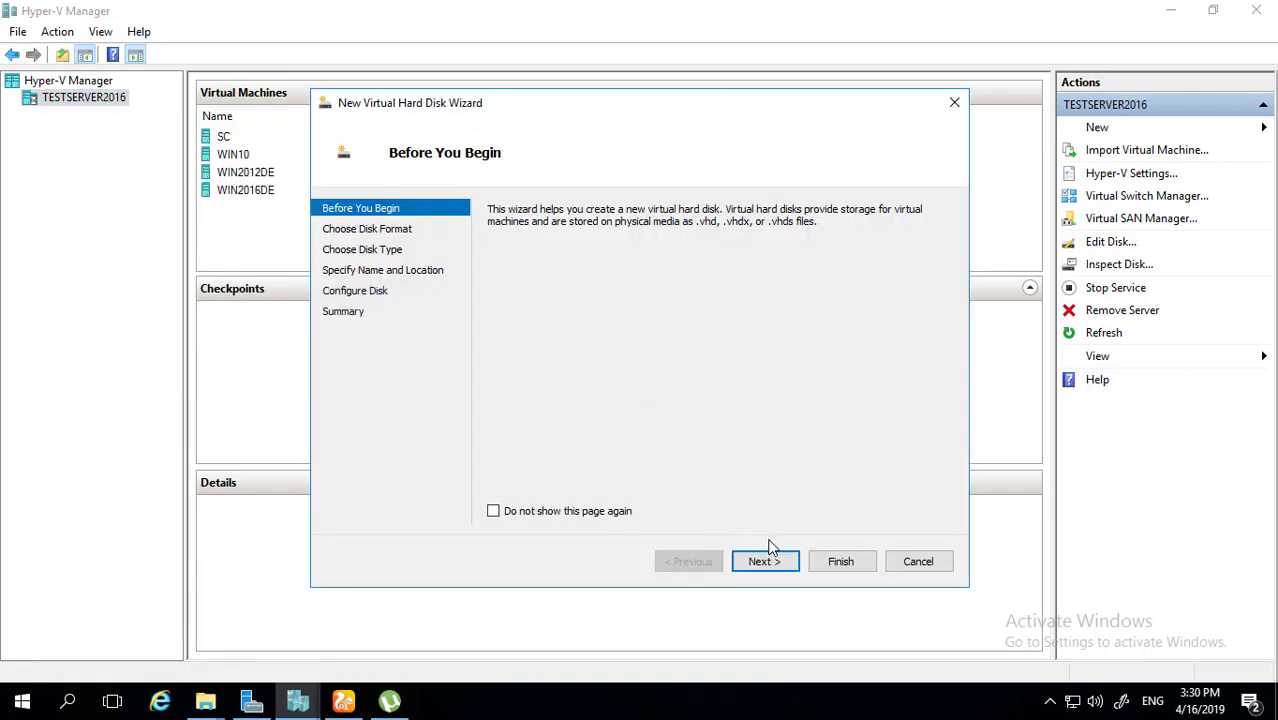
left_click(765, 561)
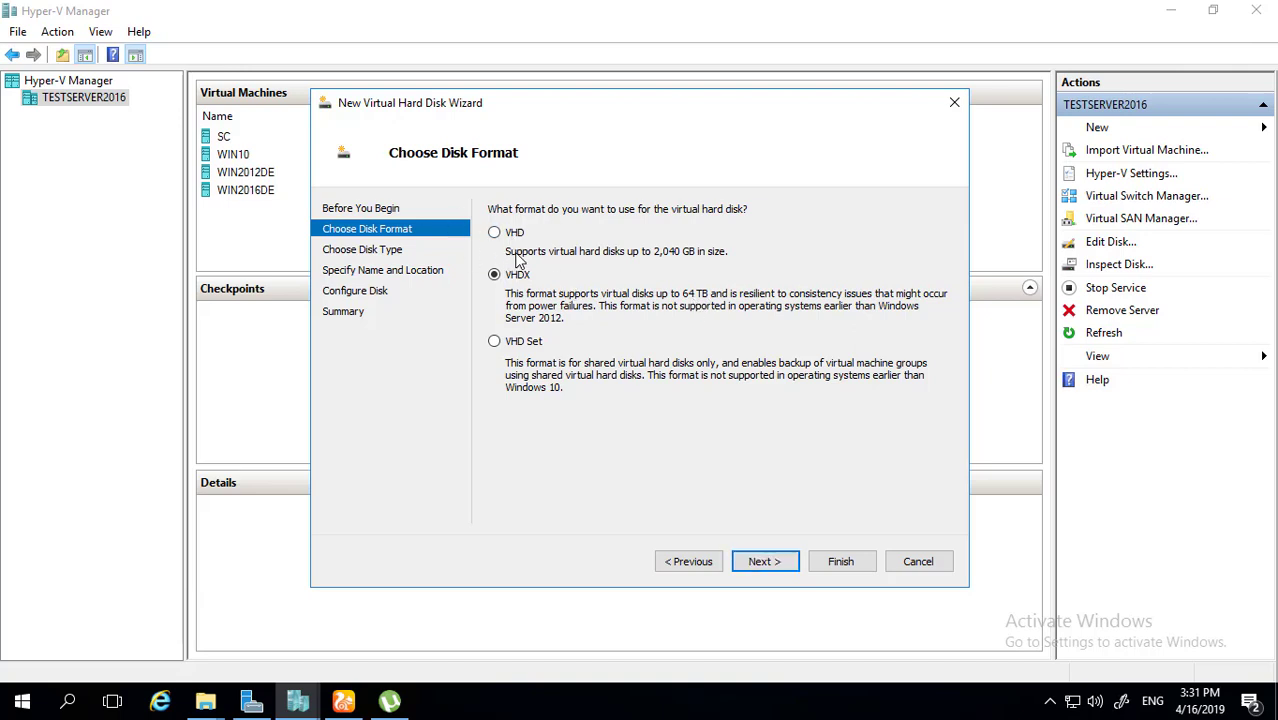
left_click(778, 564)
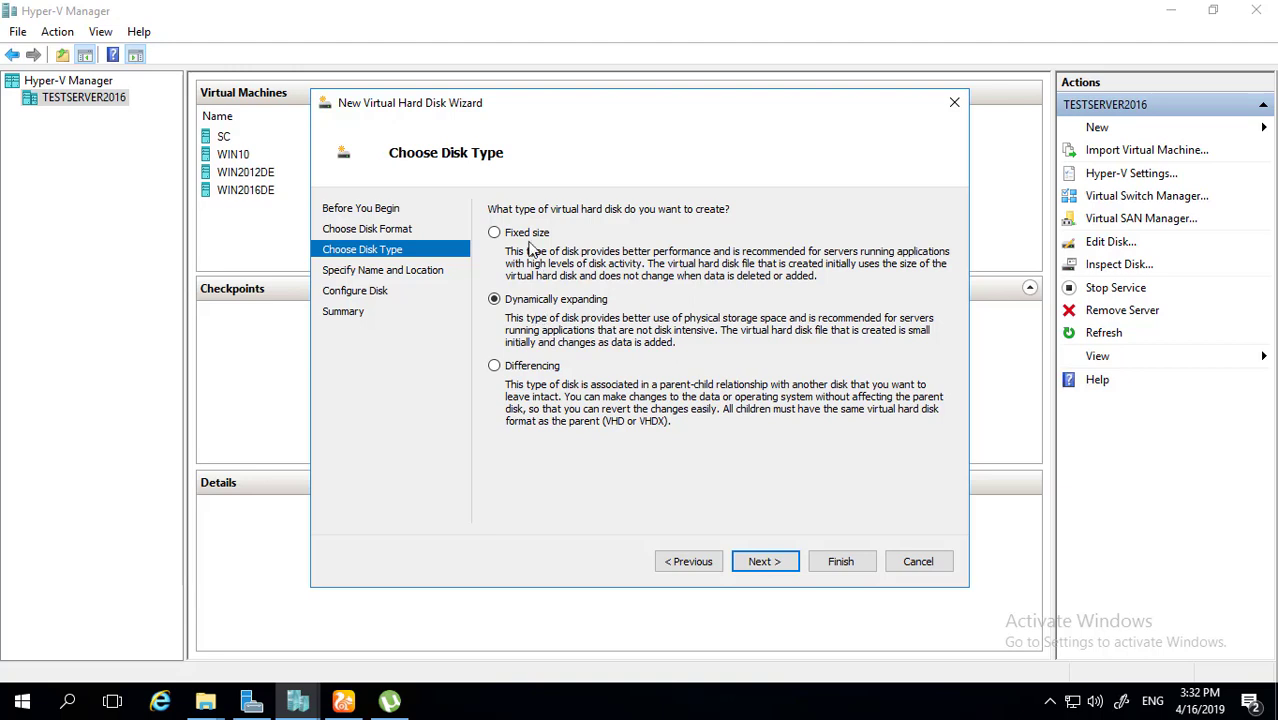
Compare the disk types offered for the VHDX and VHD formats, returning the format to VHDX.
left_click(687, 565)
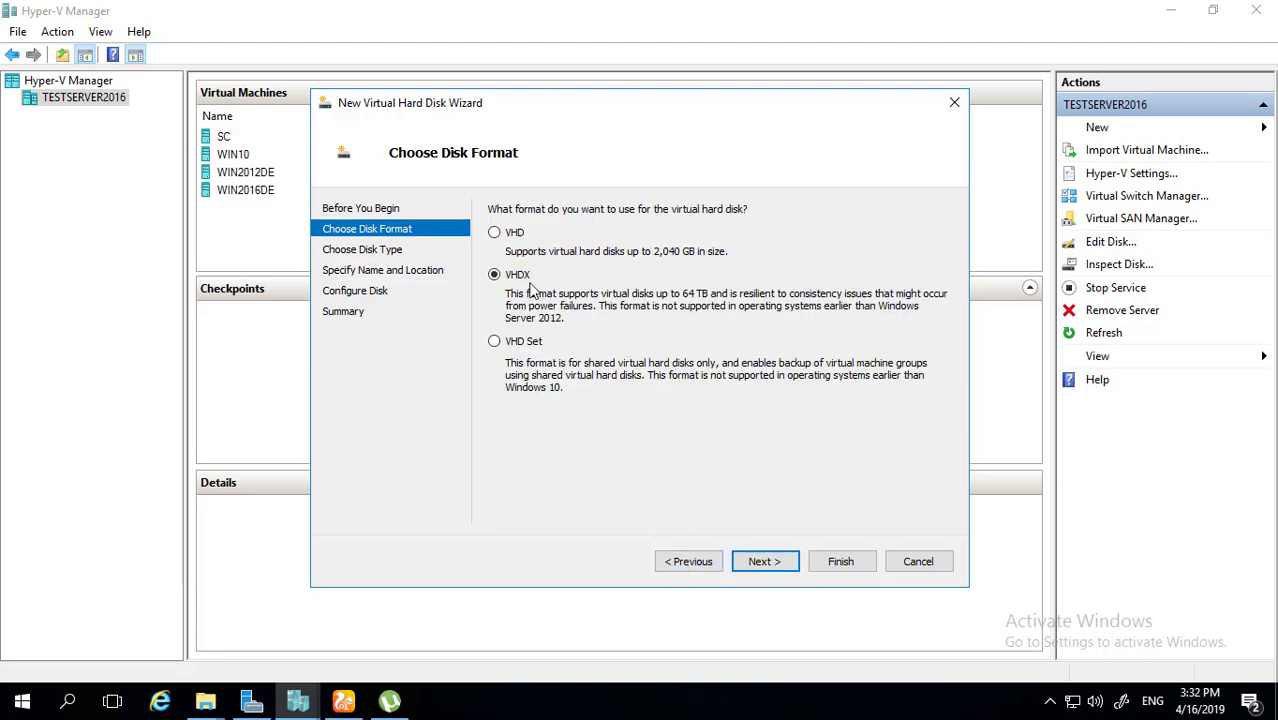
left_click(755, 563)
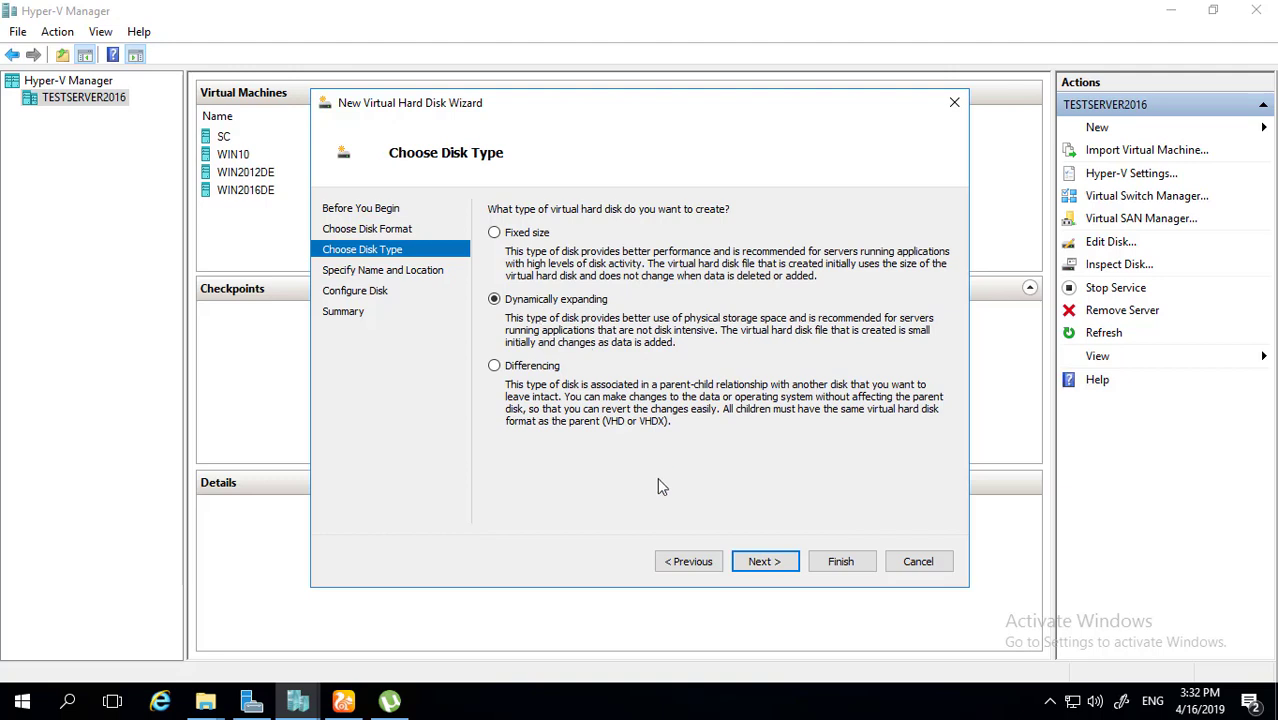
left_click(686, 562)
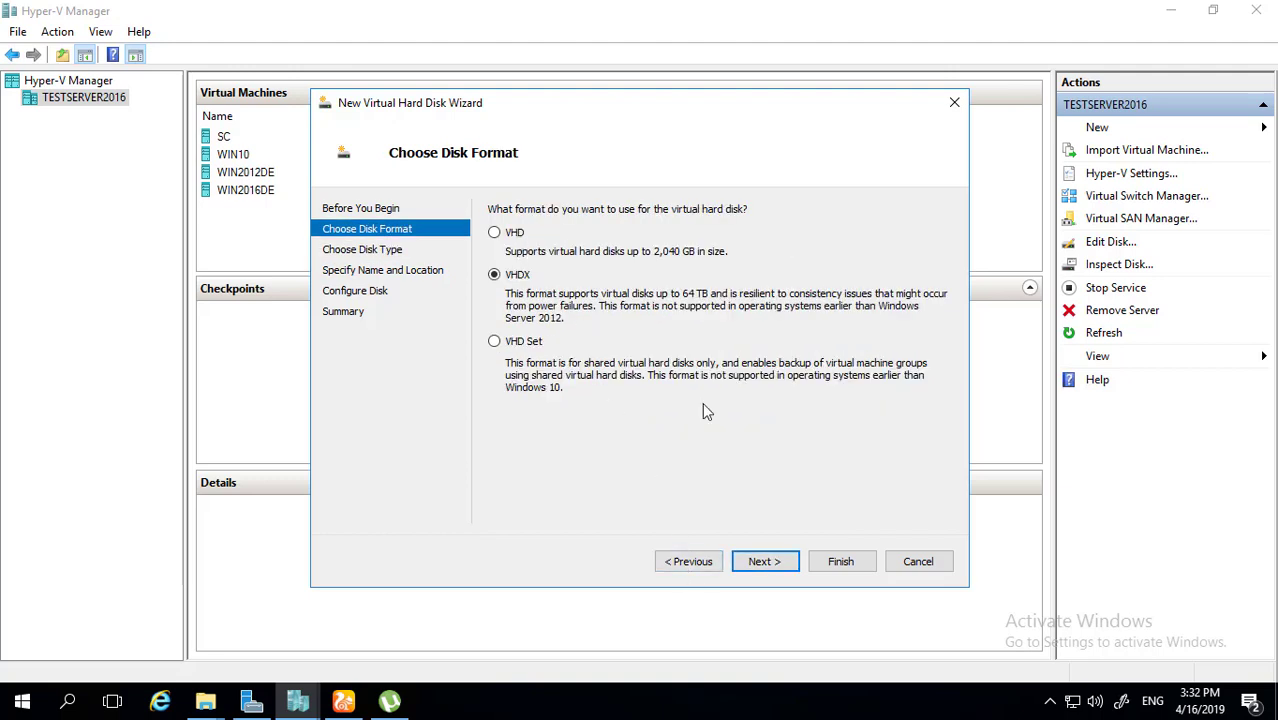
left_click(516, 237)
left_click(763, 561)
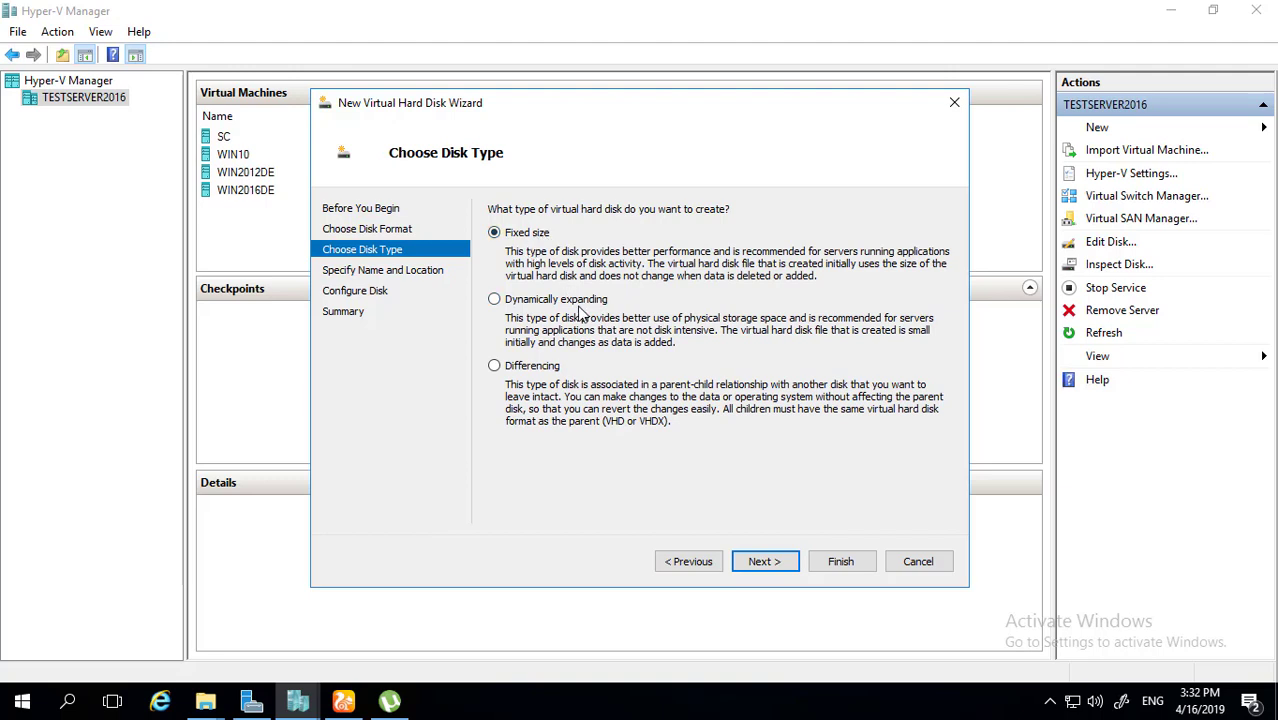
left_click(699, 556)
left_click(495, 275)
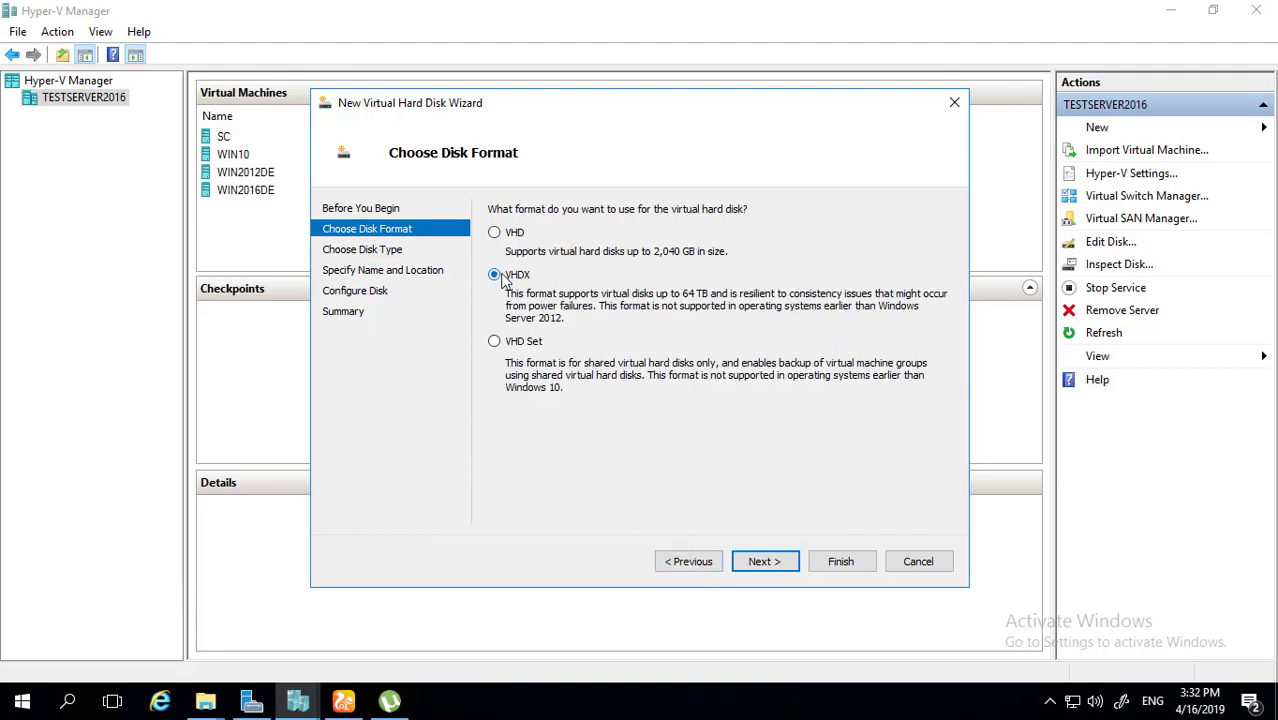
left_click(763, 561)
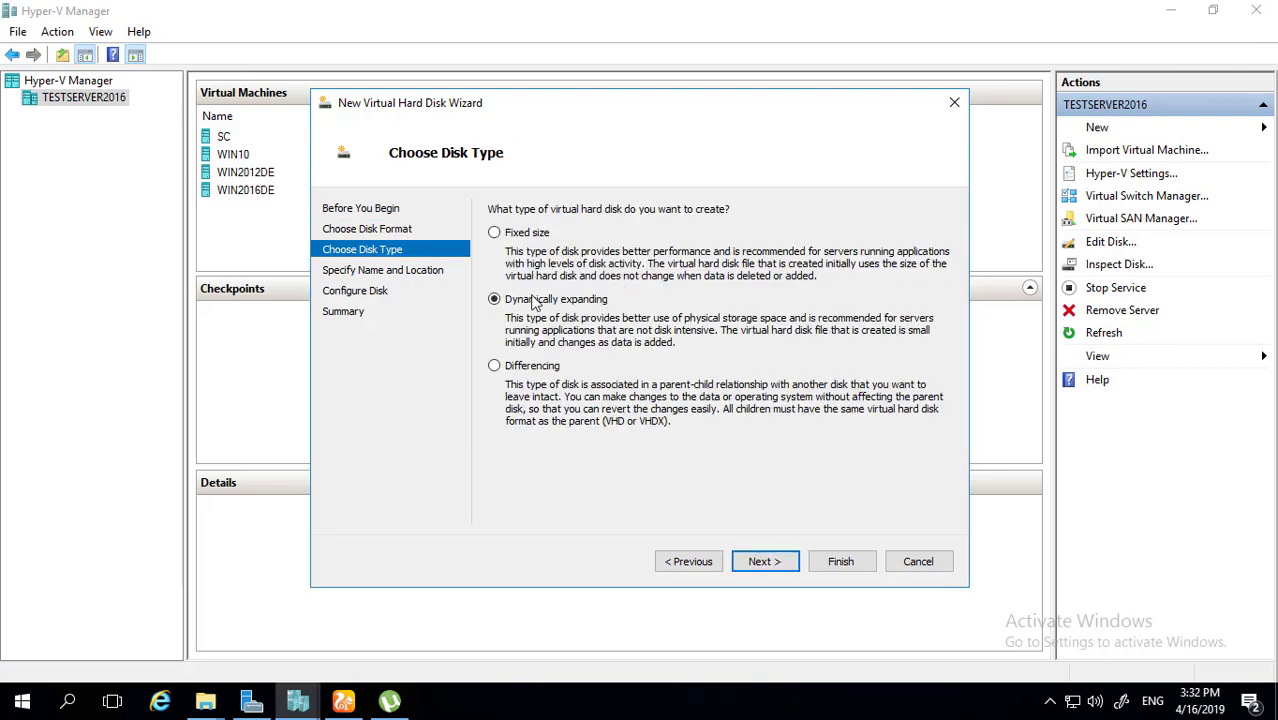
Accept the dynamically expanding disk type and name the virtual hard disk file Data.vhdx.
left_click(763, 561)
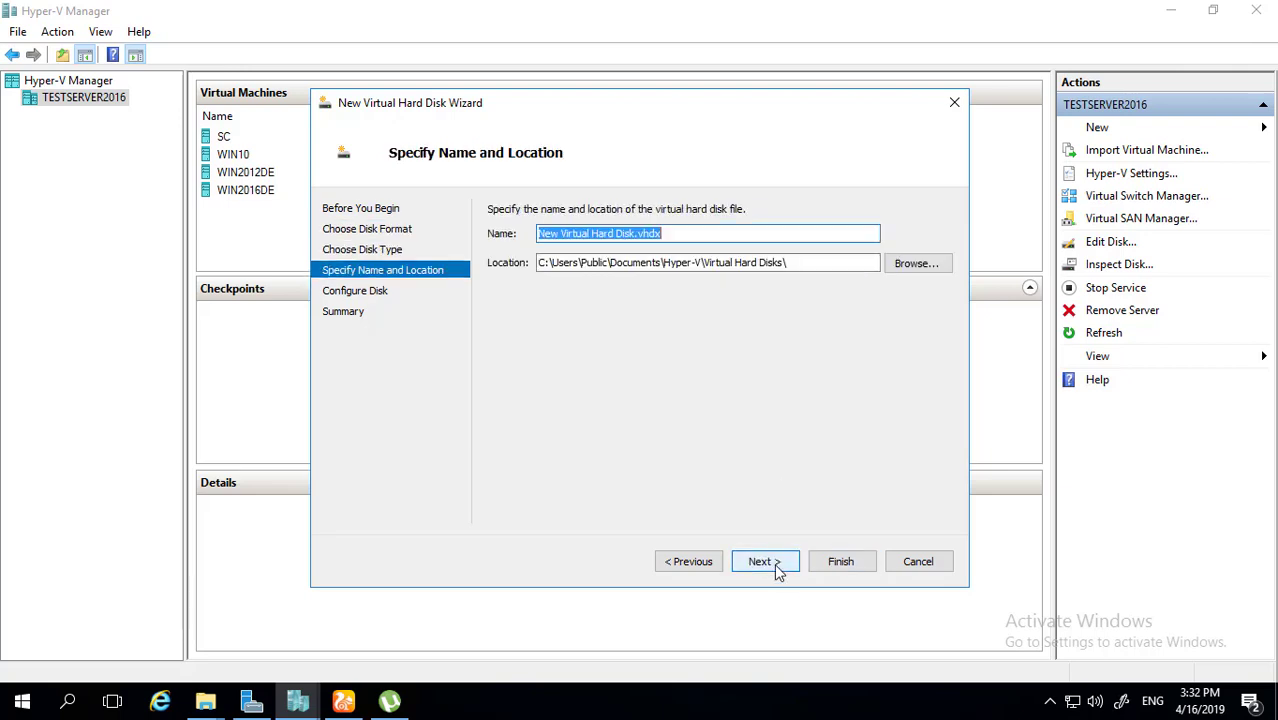
left_click(636, 234)
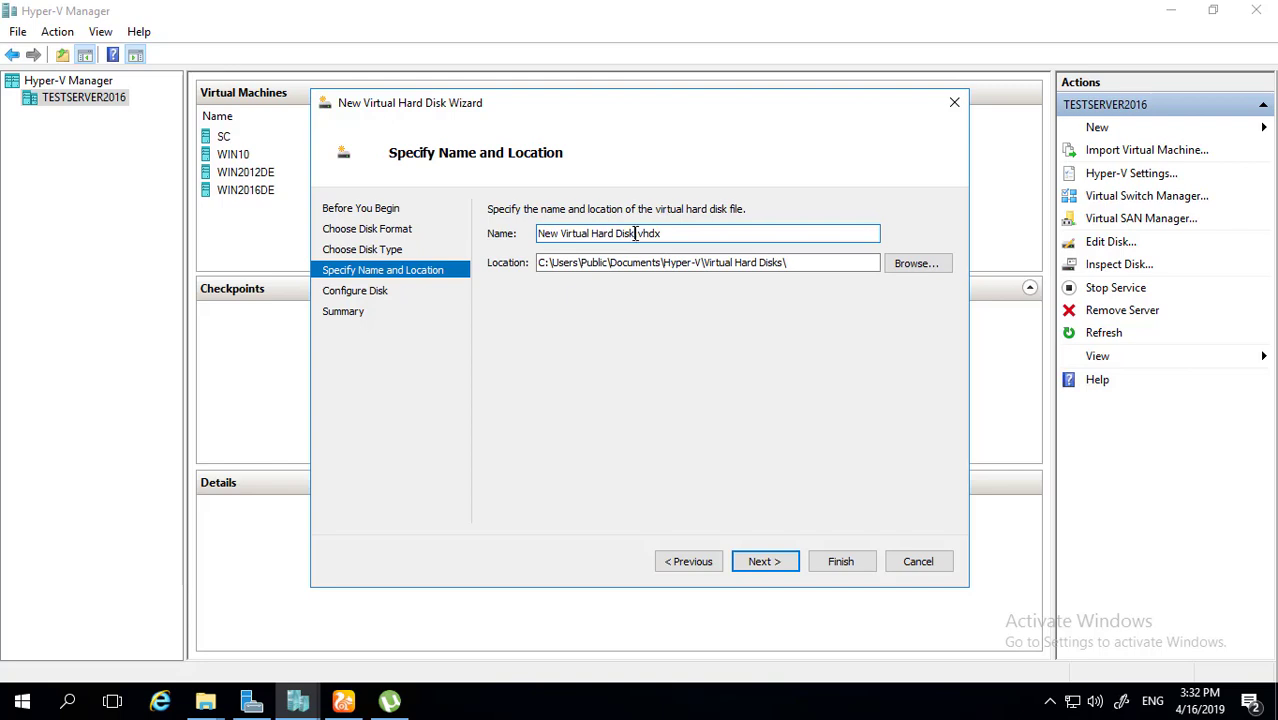
left_click_drag(636, 234, 468, 228)
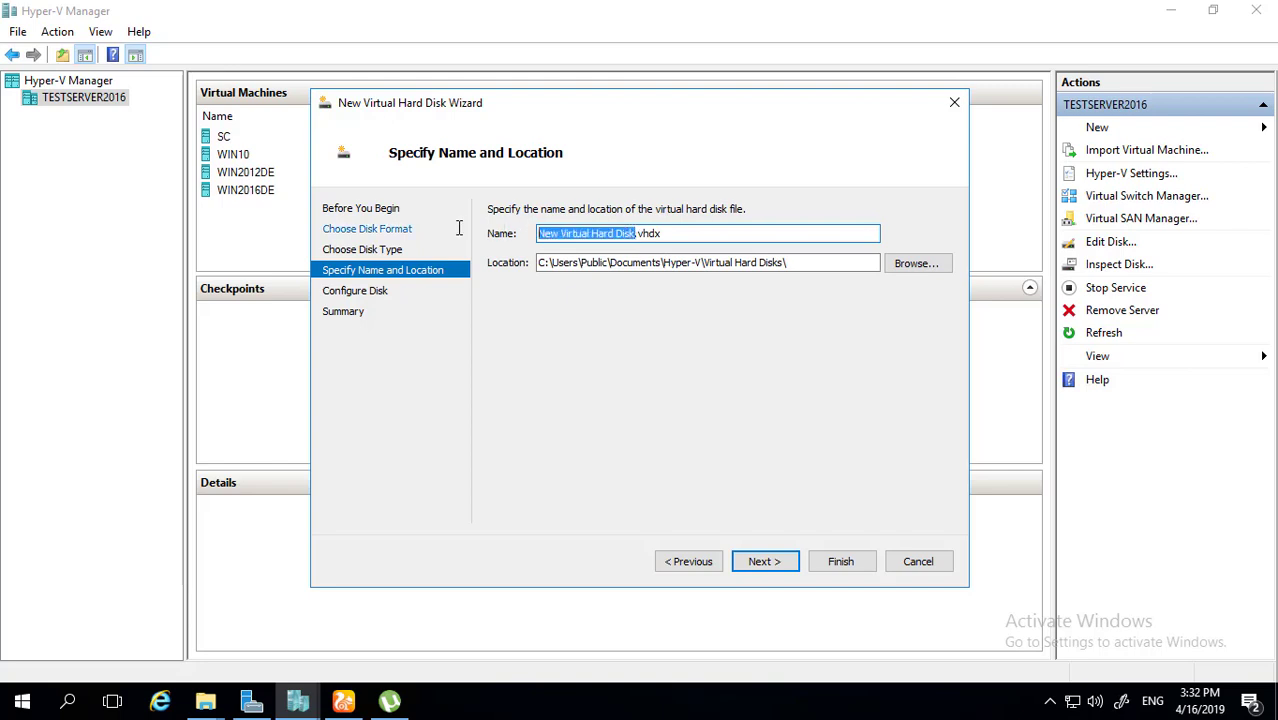
type("Data")
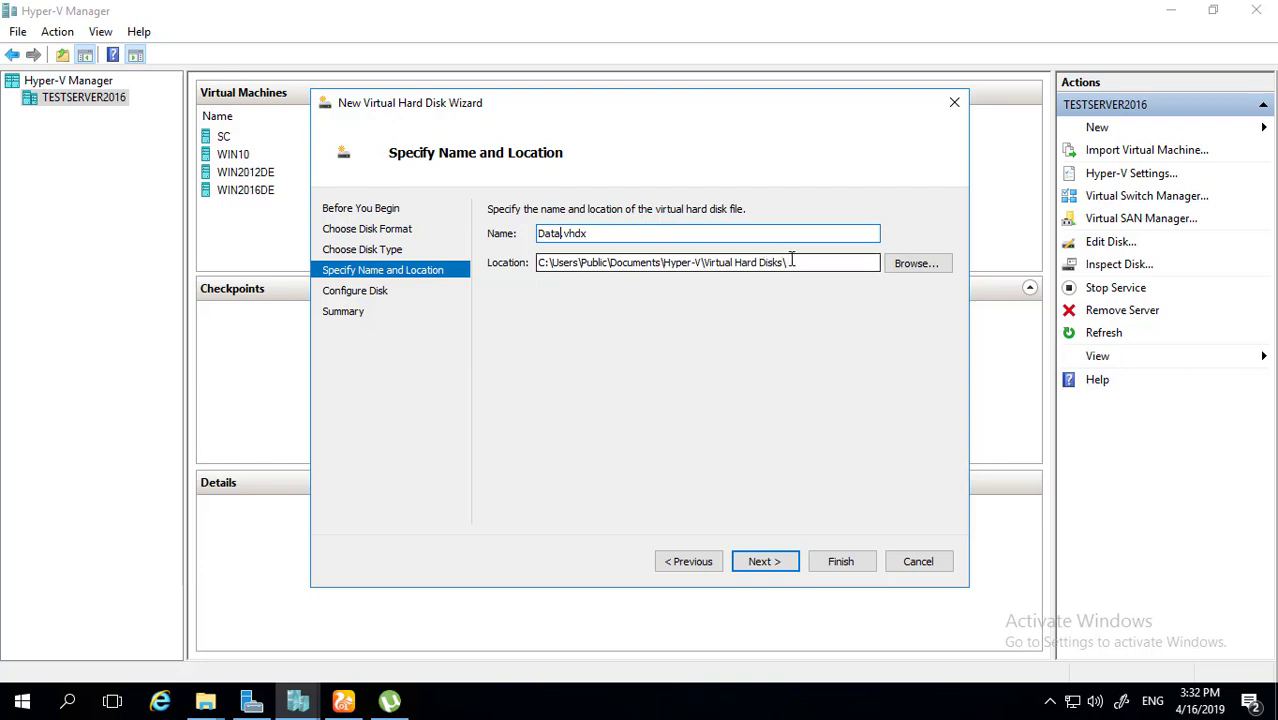
Copy the full location path of the new virtual hard disk.
left_click_drag(790, 262, 516, 244)
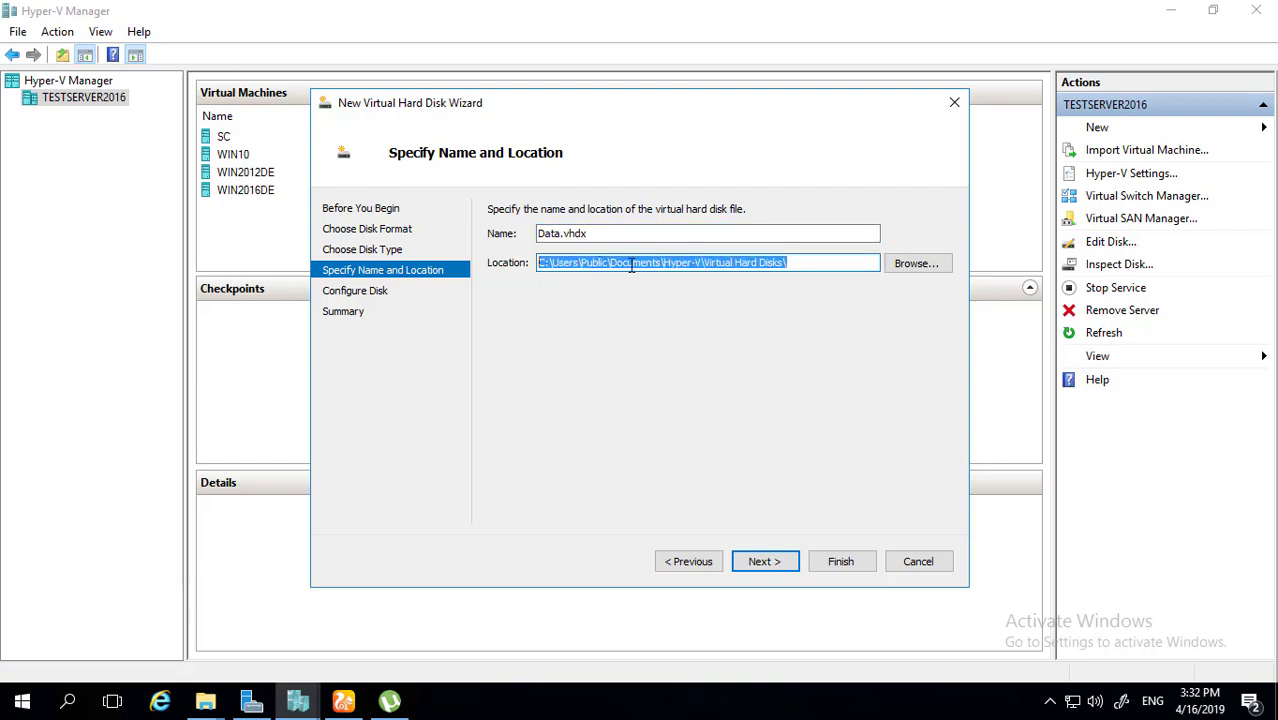
right_click(709, 266)
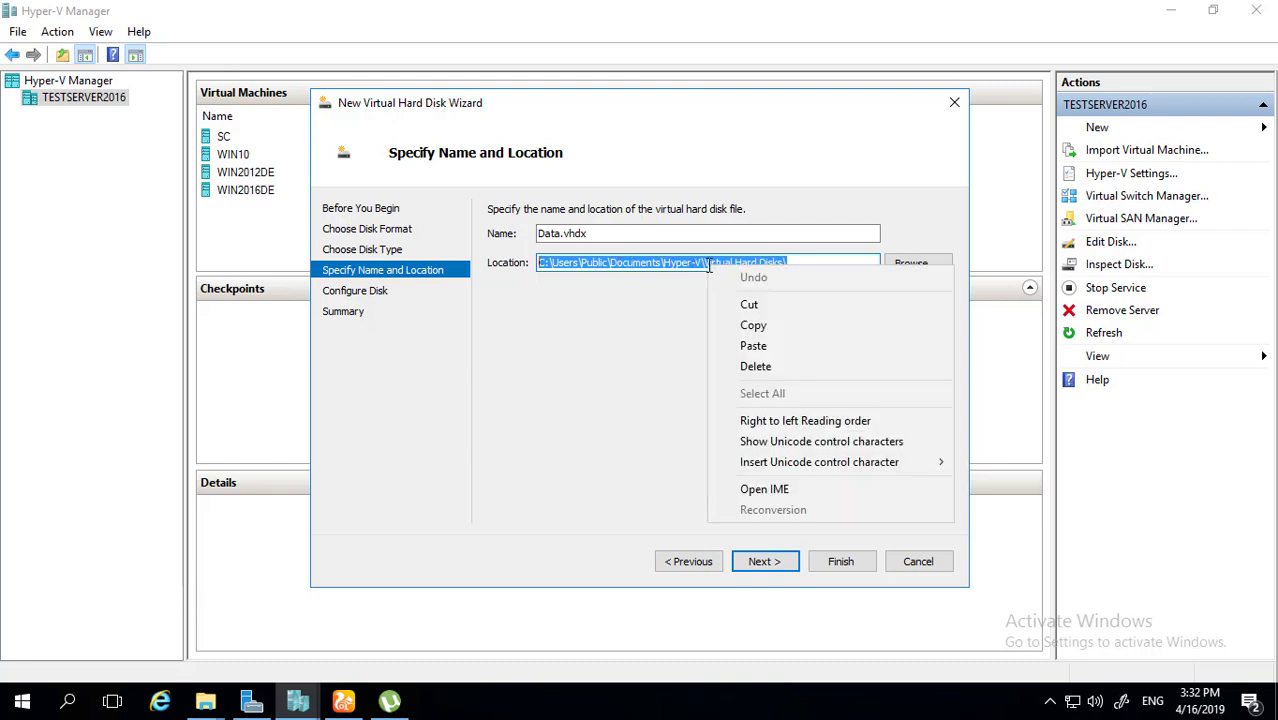
left_click(756, 323)
Open the C:\Users\Public\Documents\Hyper-V folder in File Explorer using the copied location path without its last folder.
key("super+e")
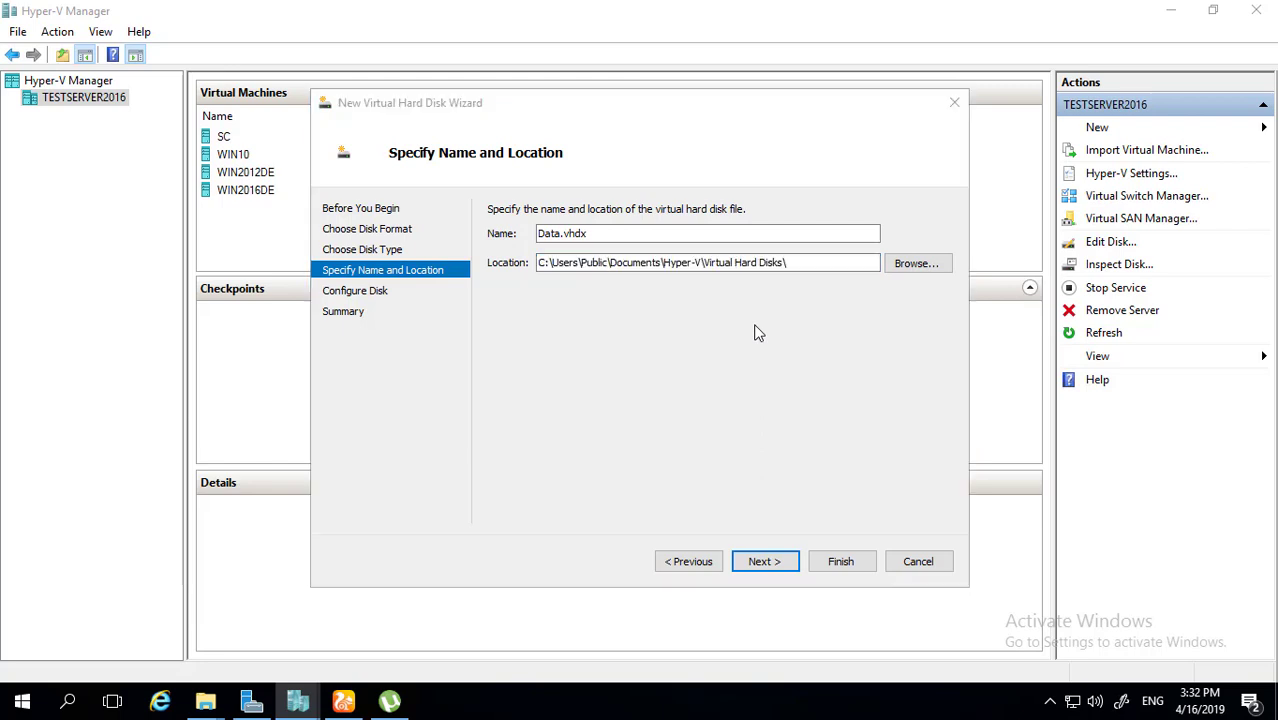
left_click(393, 62)
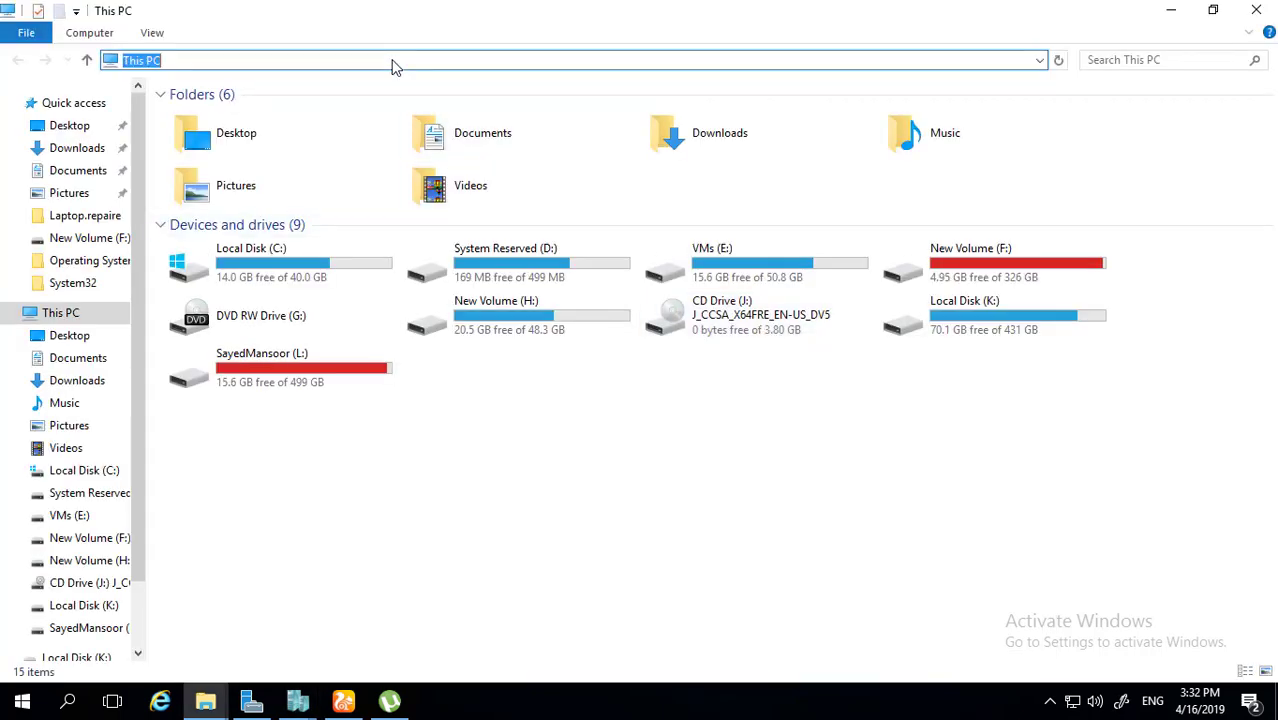
key("ctrl+v")
key("BackSpace")
key("BackSpace")
key("BackSpace")
key("BackSpace")
key("BackSpace")
key("BackSpace")
key("BackSpace")
key("BackSpace")
key("BackSpace")
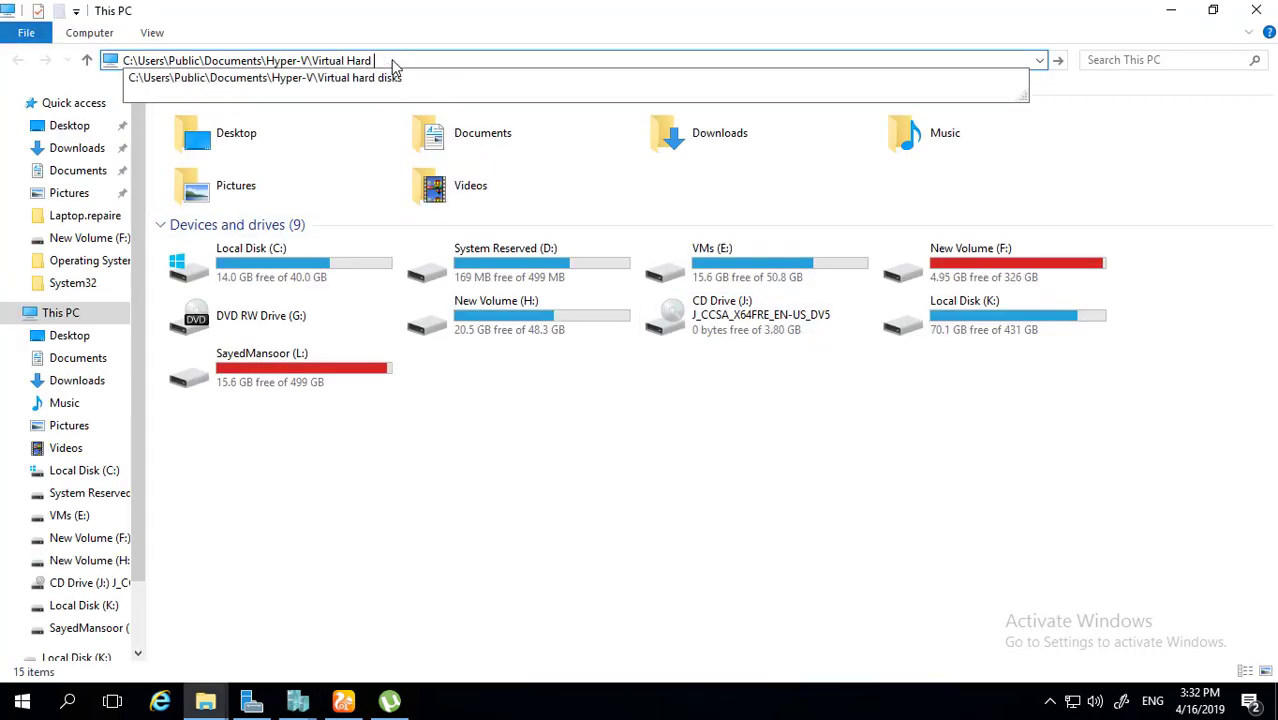
key("BackSpace")
key("BackSpace")
key("BackSpace")
key("BackSpace")
key("BackSpace")
key("BackSpace")
key("BackSpace")
key("BackSpace")
key("BackSpace")
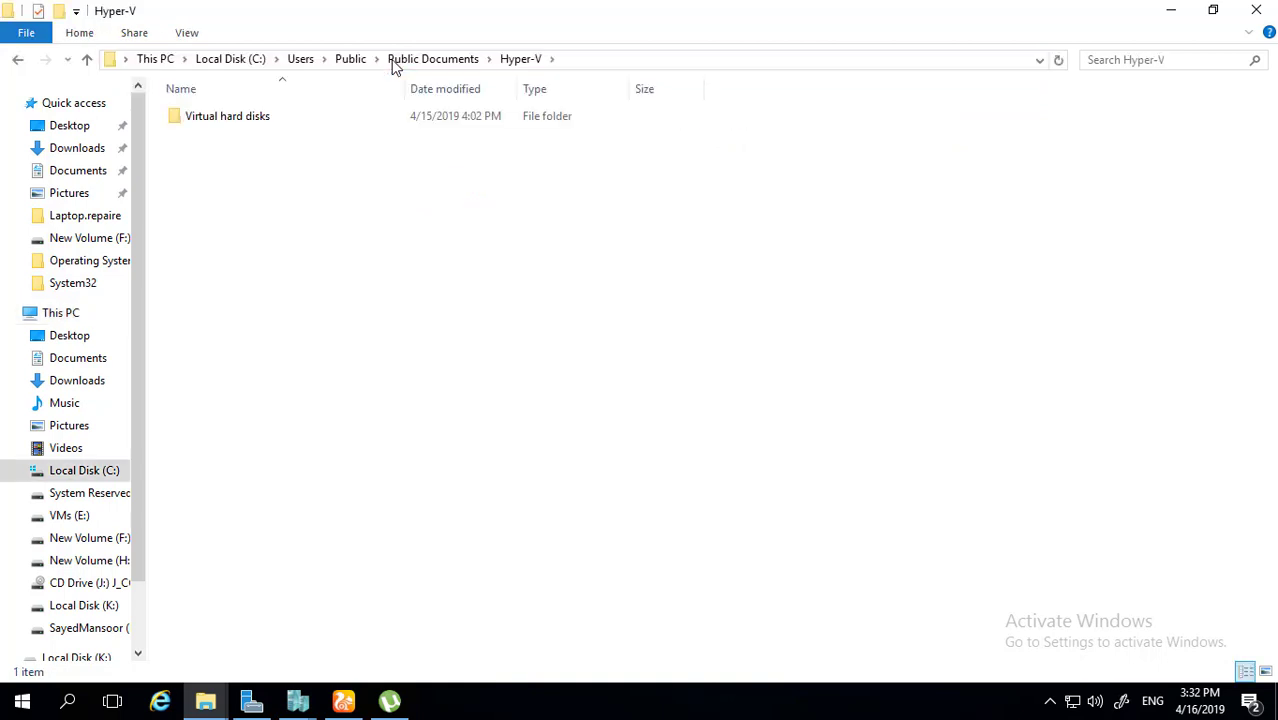
Look inside the Virtual hard disks folder, select hd.vhdx, and close the File Explorer window.
left_click(253, 118)
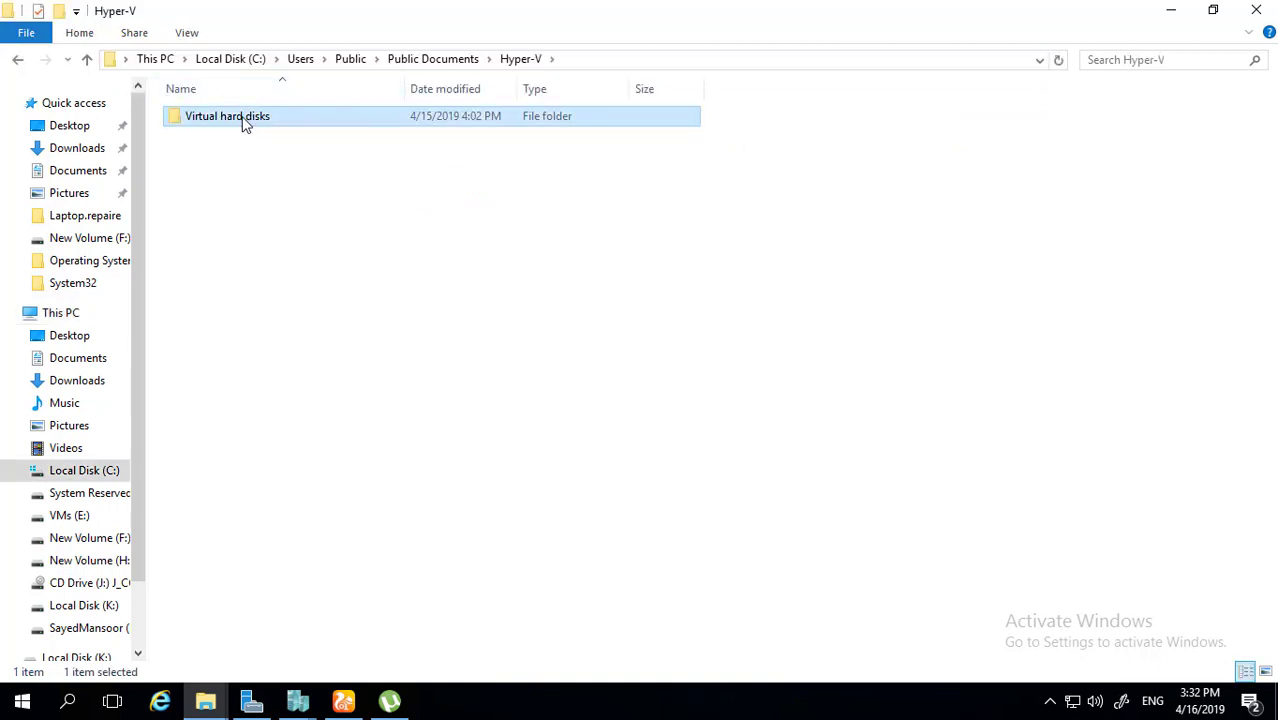
double_click(245, 121)
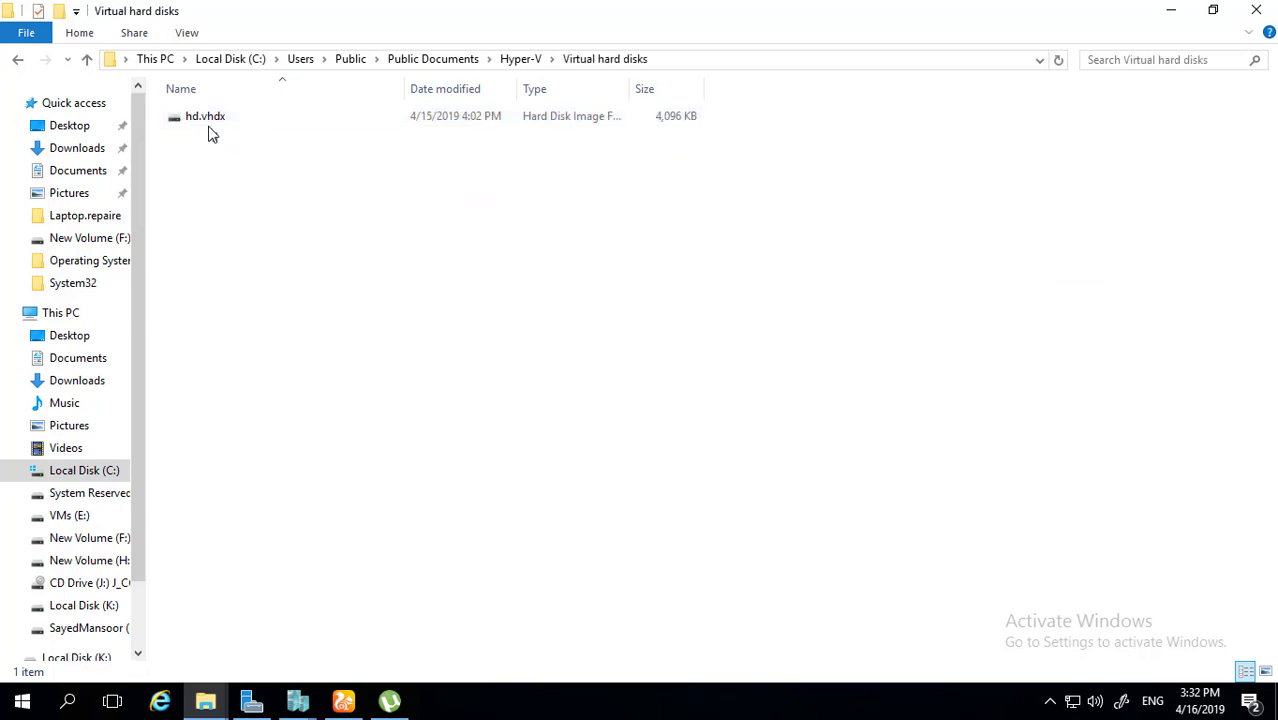
left_click_drag(206, 117, 200, 119)
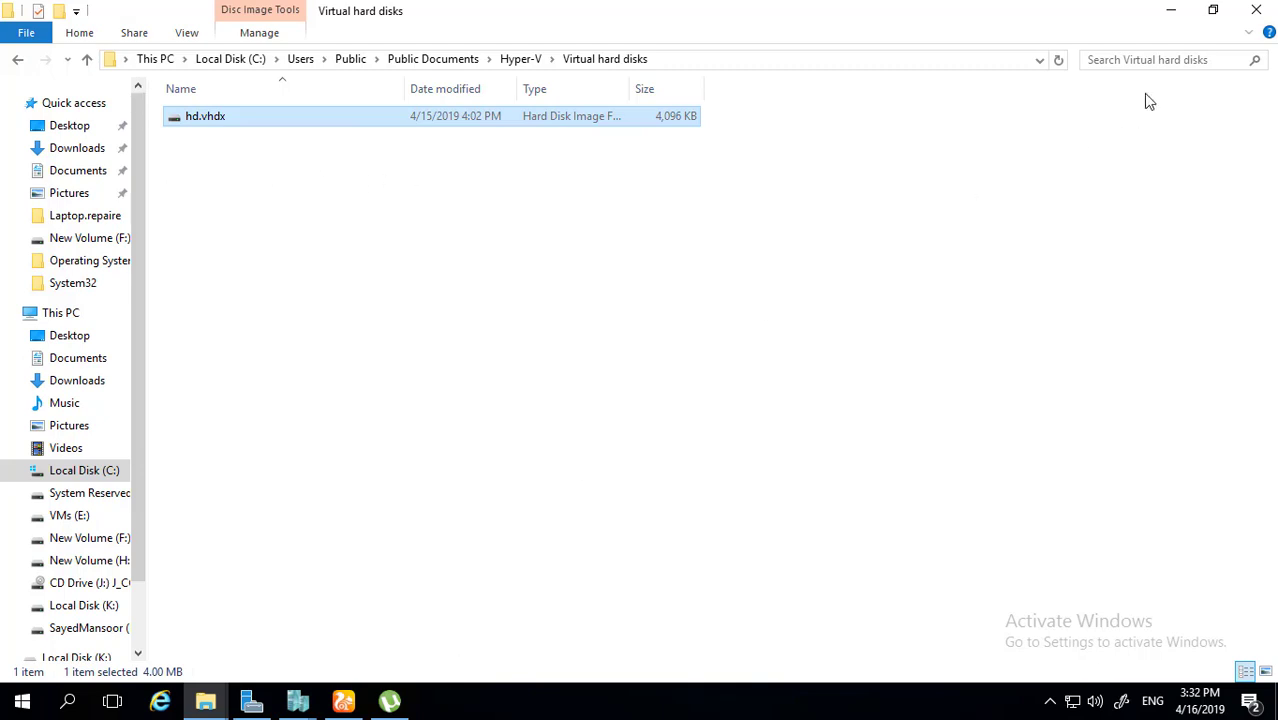
left_click(1256, 9)
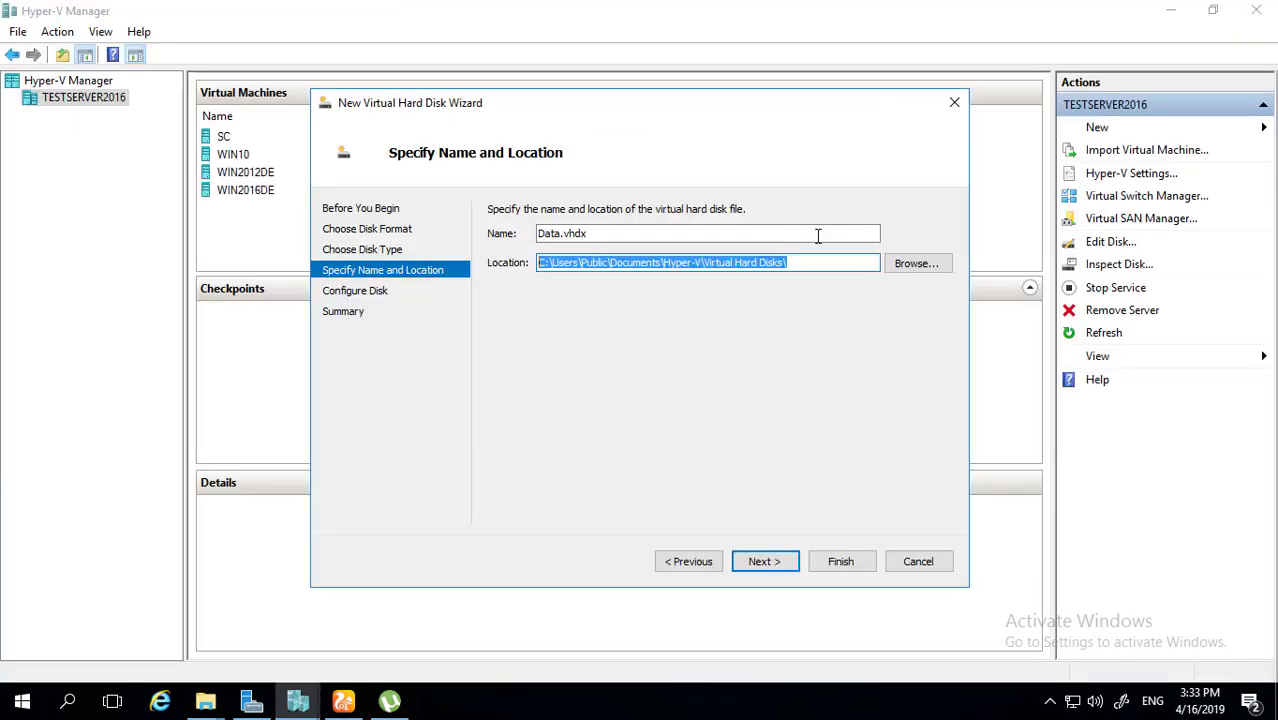
Set the location of Data.vhdx to the root of the VMs (E:) drive and continue to the disk configuration.
left_click(914, 264)
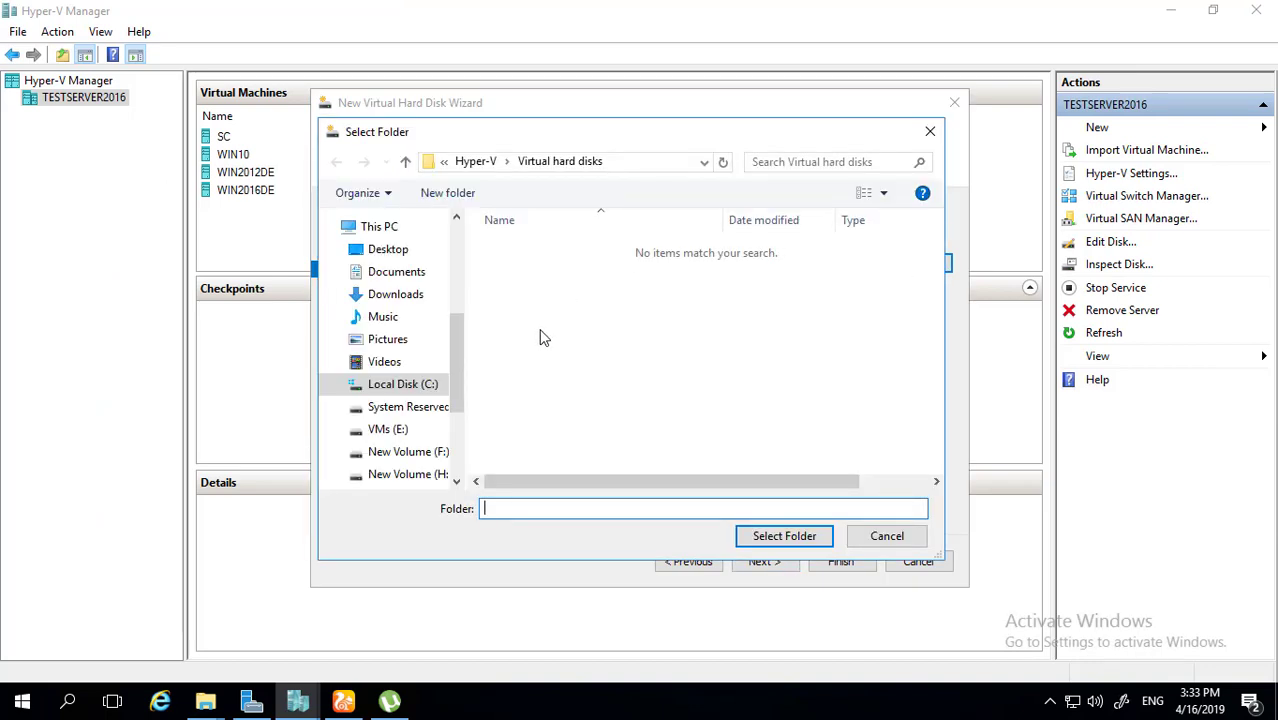
left_click_drag(457, 343, 457, 368)
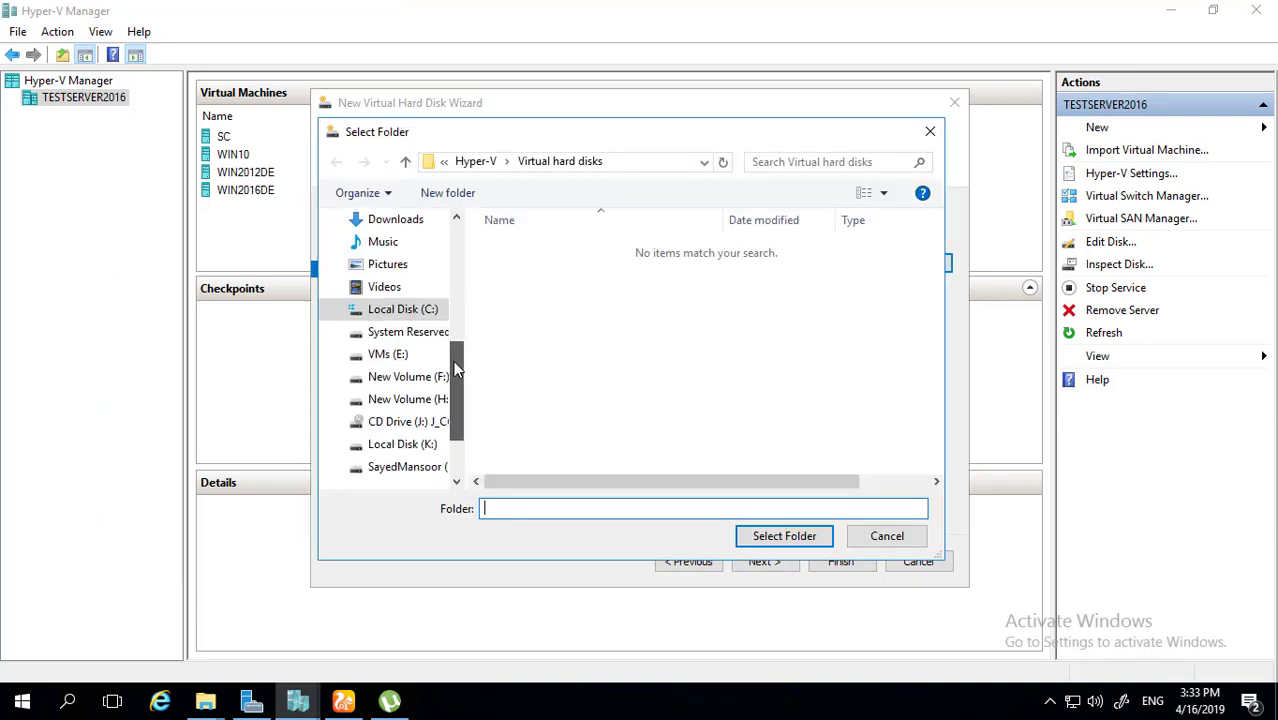
left_click(402, 357)
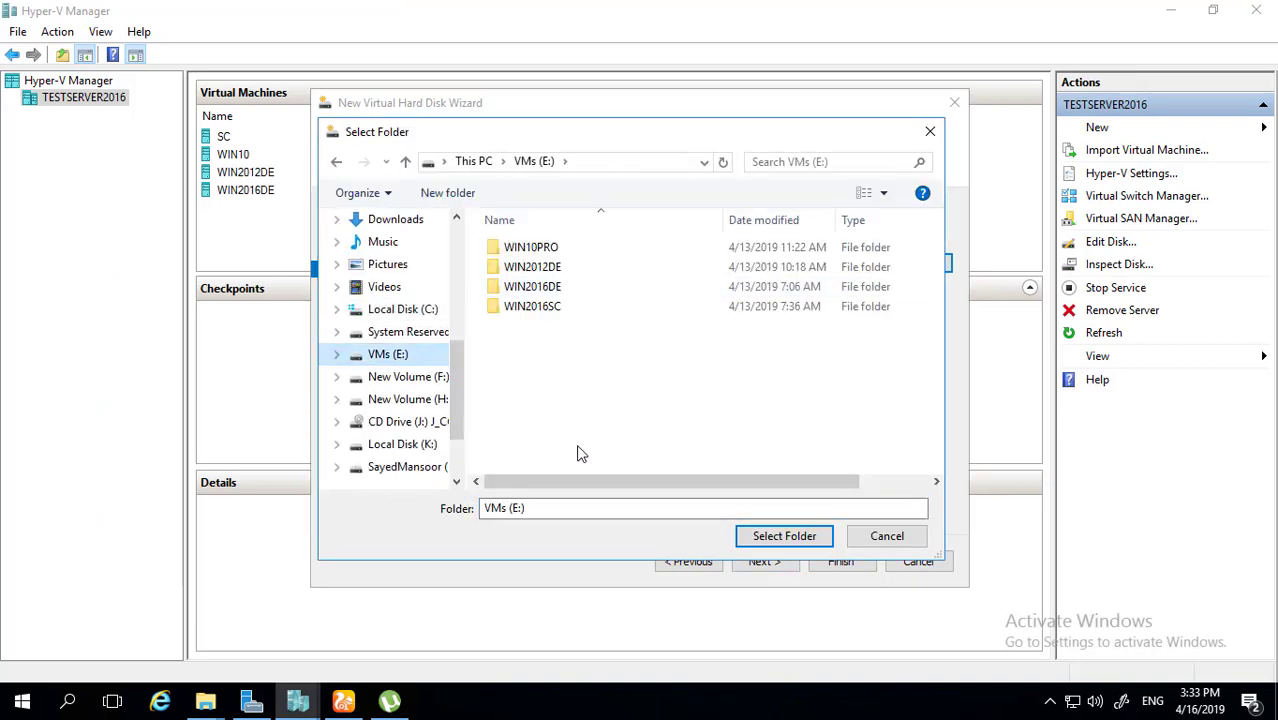
left_click(768, 536)
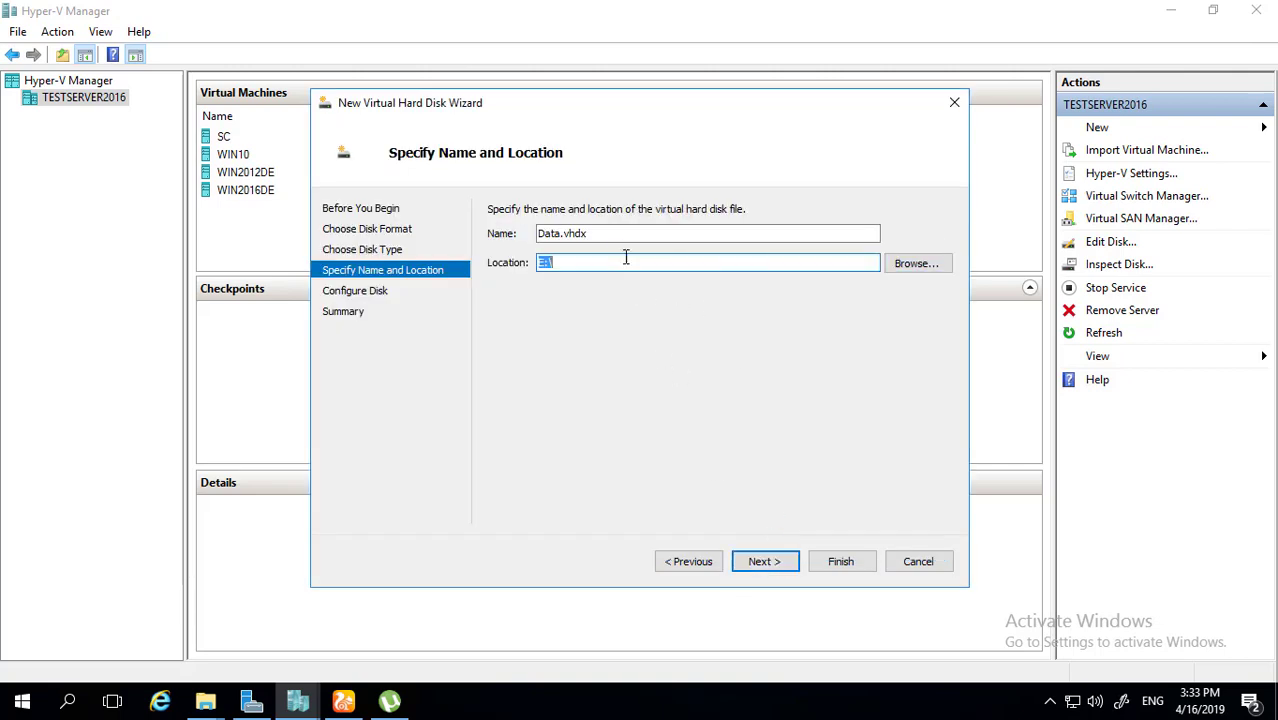
left_click(764, 564)
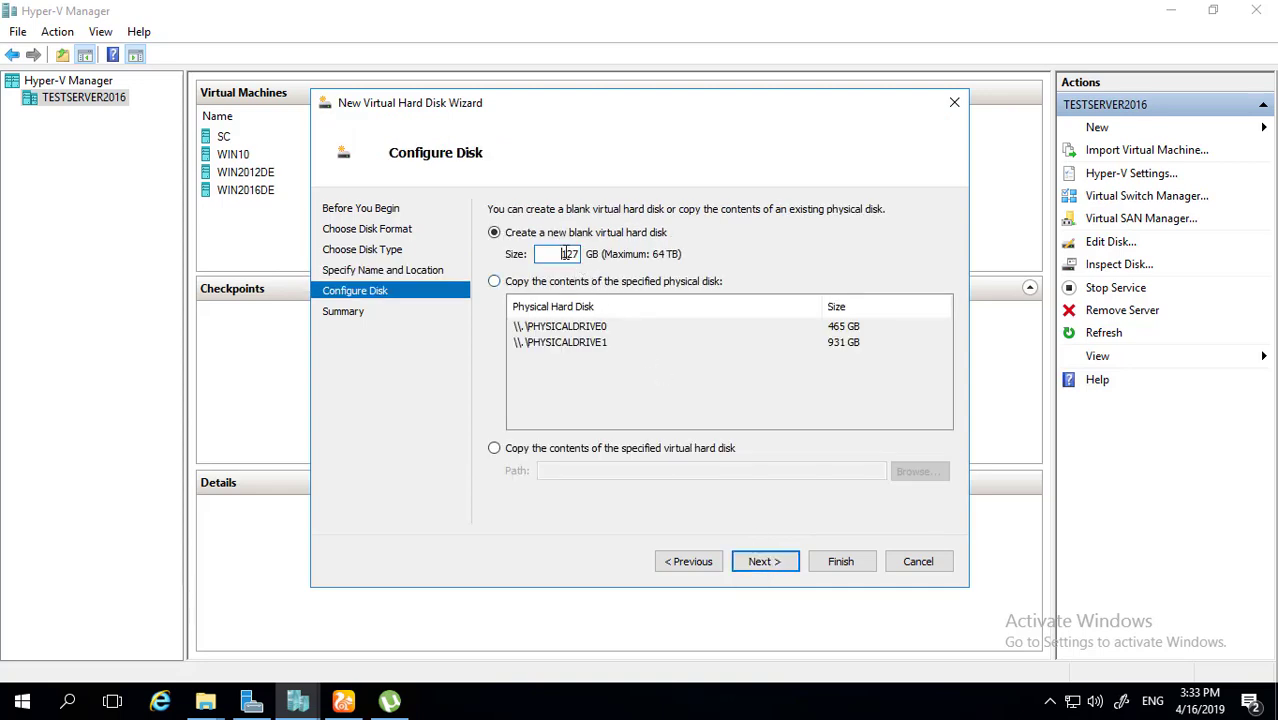
Set the size of the new blank virtual hard disk to 10 GB.
left_click_drag(564, 254, 581, 254)
type("30")
key("BackSpace")
key("BackSpace")
type("10")
Try the option to copy a physical disk's contents, selecting PHYSICALDRIVE1 and finally PHYSICALDRIVE0.
left_click(497, 283)
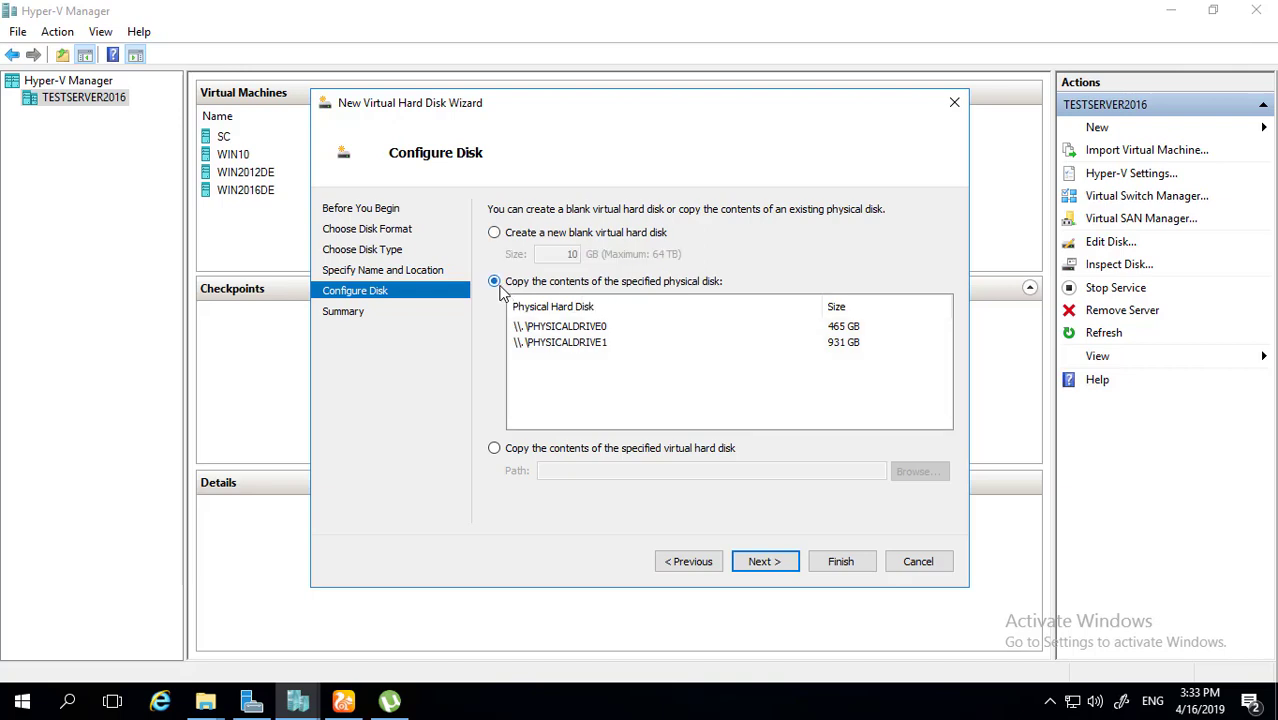
left_click(588, 330)
left_click(586, 343)
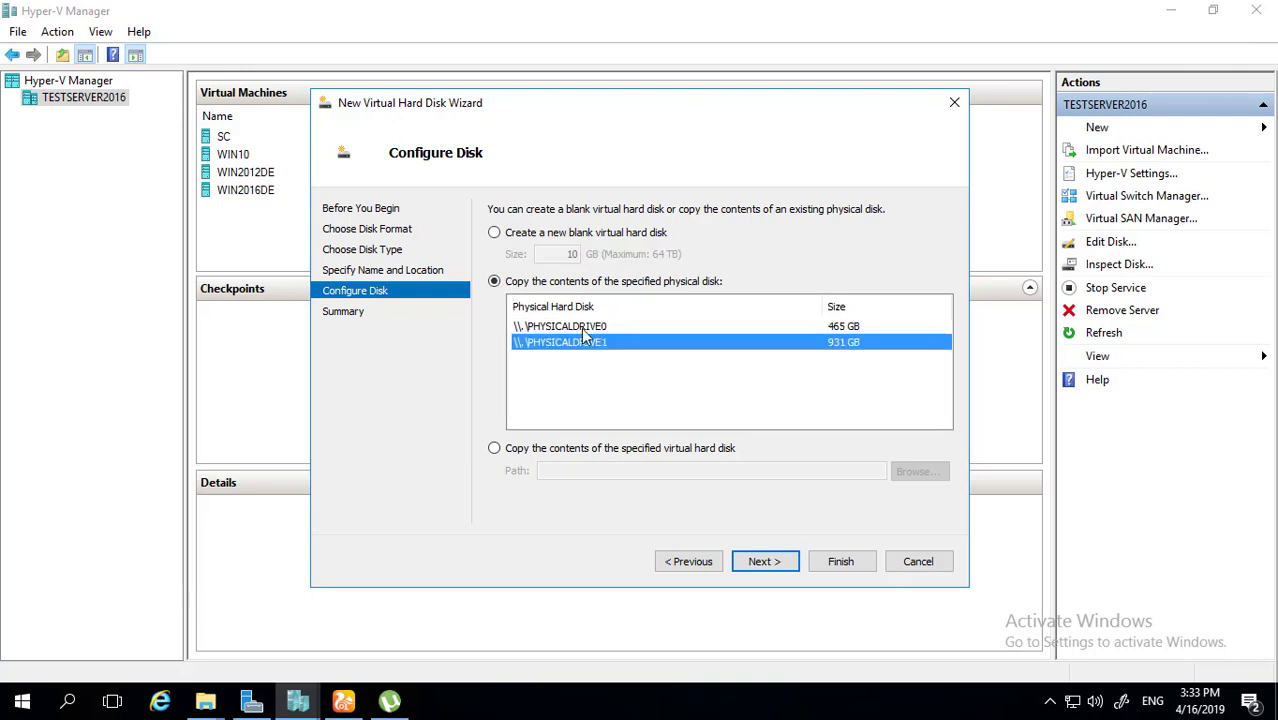
left_click(584, 331)
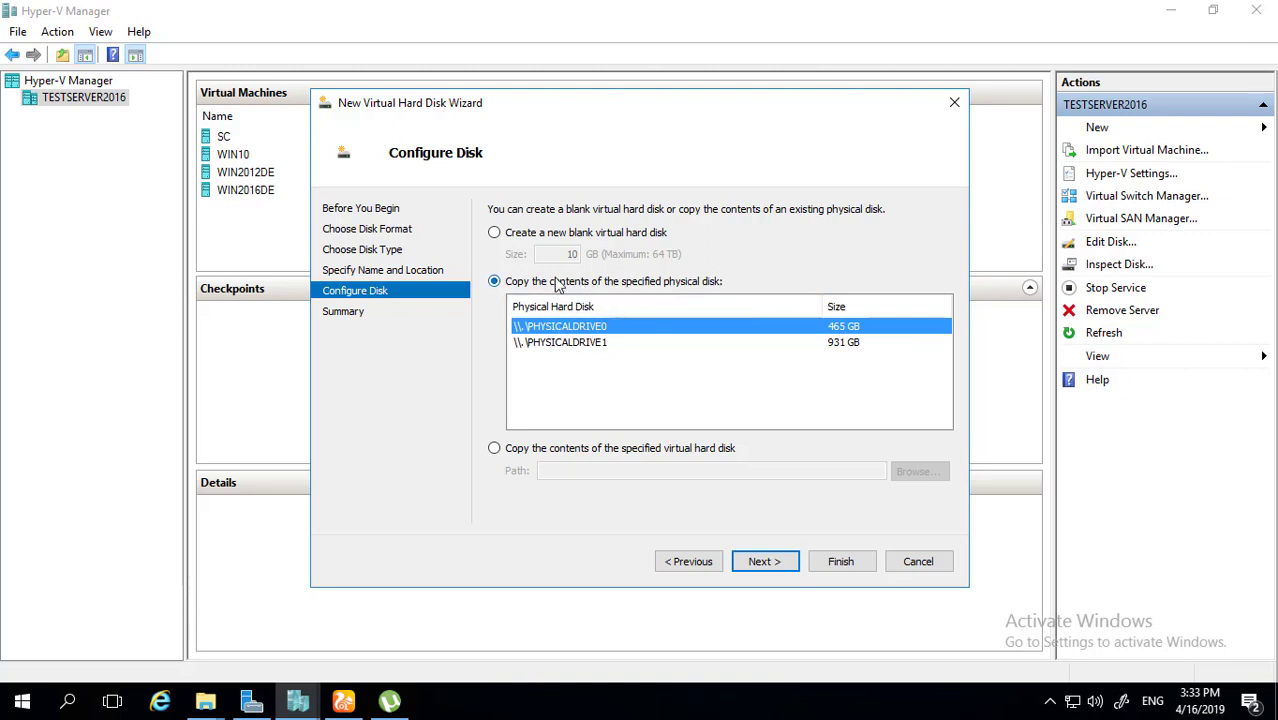
Choose to create a new blank virtual hard disk and finish the wizard.
left_click(520, 236)
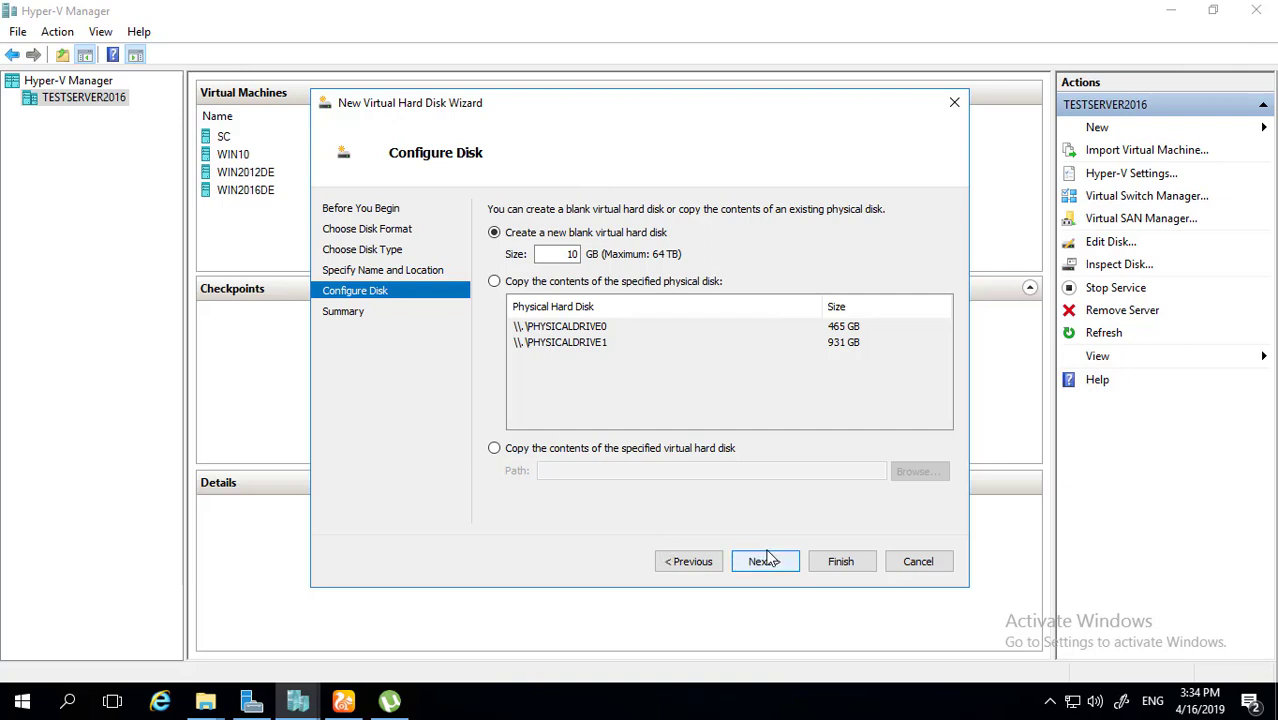
left_click(769, 563)
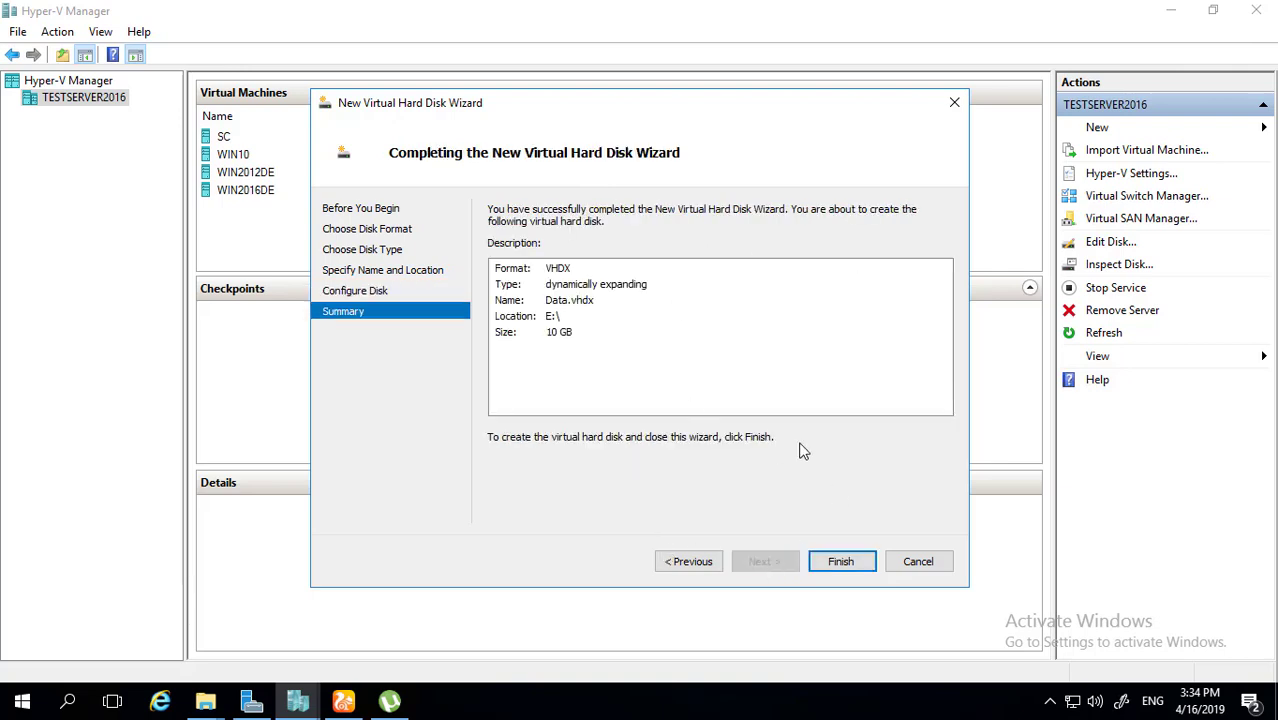
left_click(840, 563)
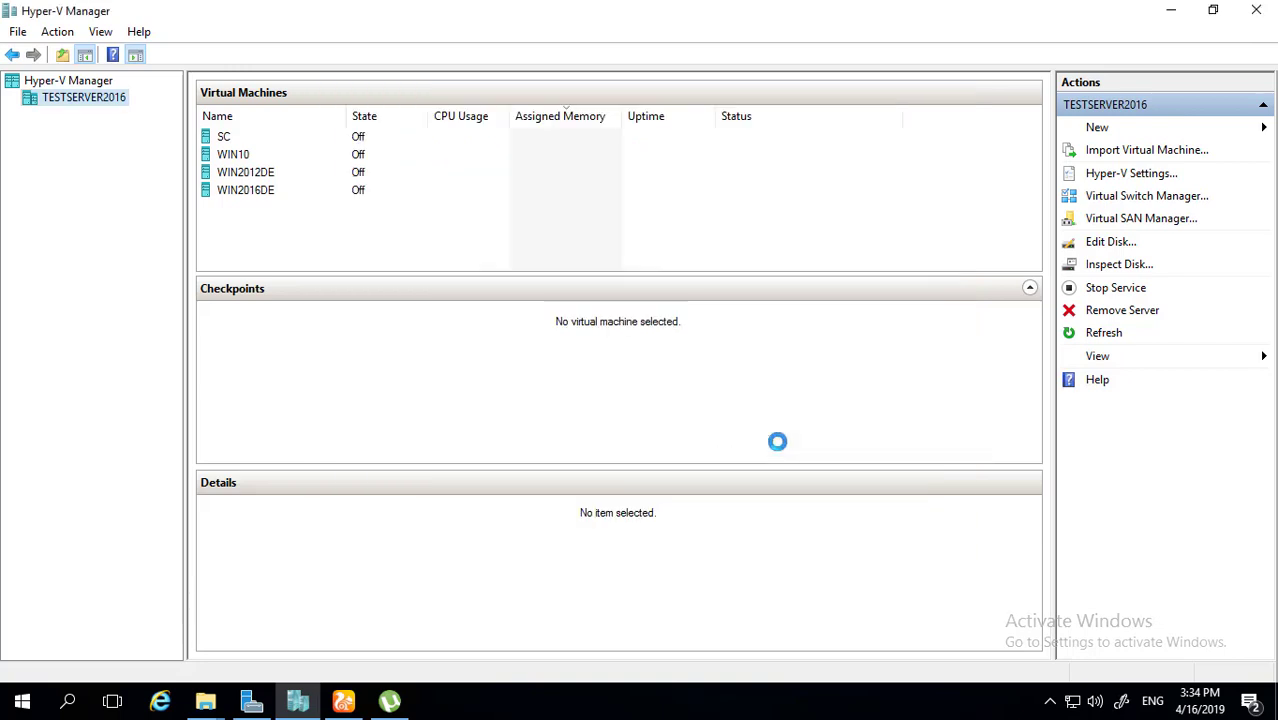
Open the VMs (E:) drive in File Explorer and check the file size of Data.vhdx in its properties.
key("super+e")
left_click(735, 276)
double_click(735, 276)
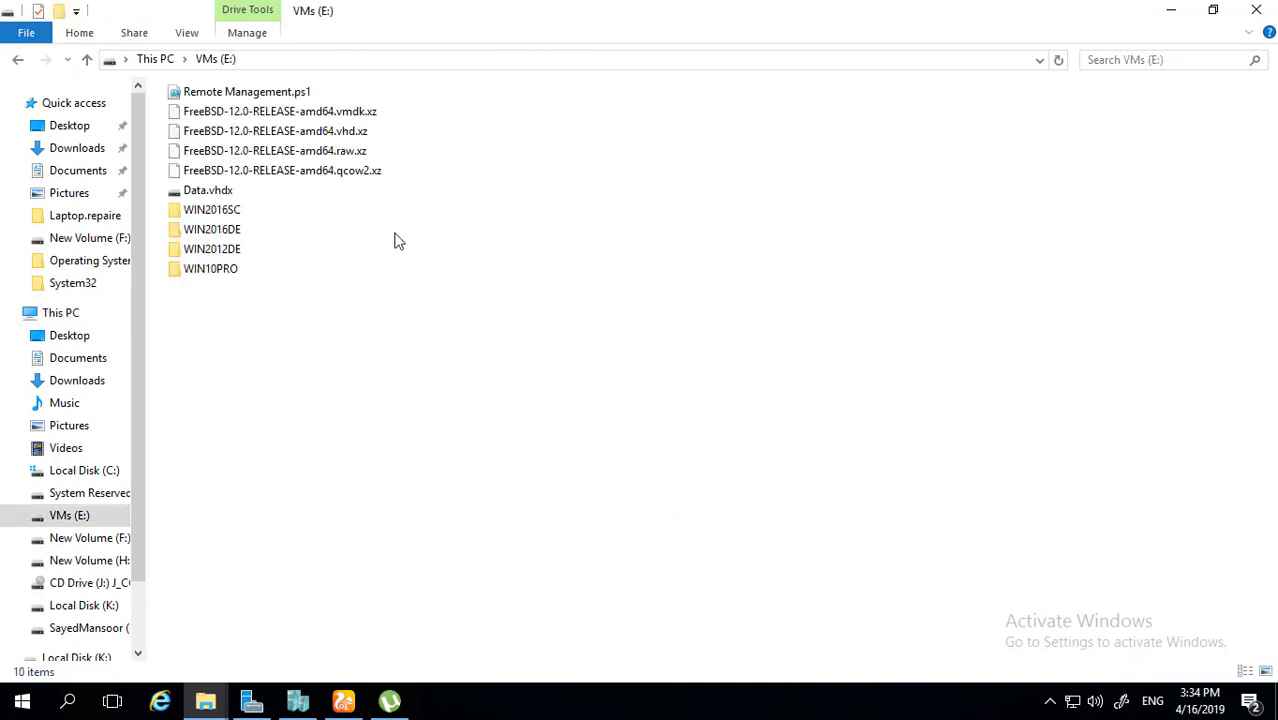
left_click(215, 192)
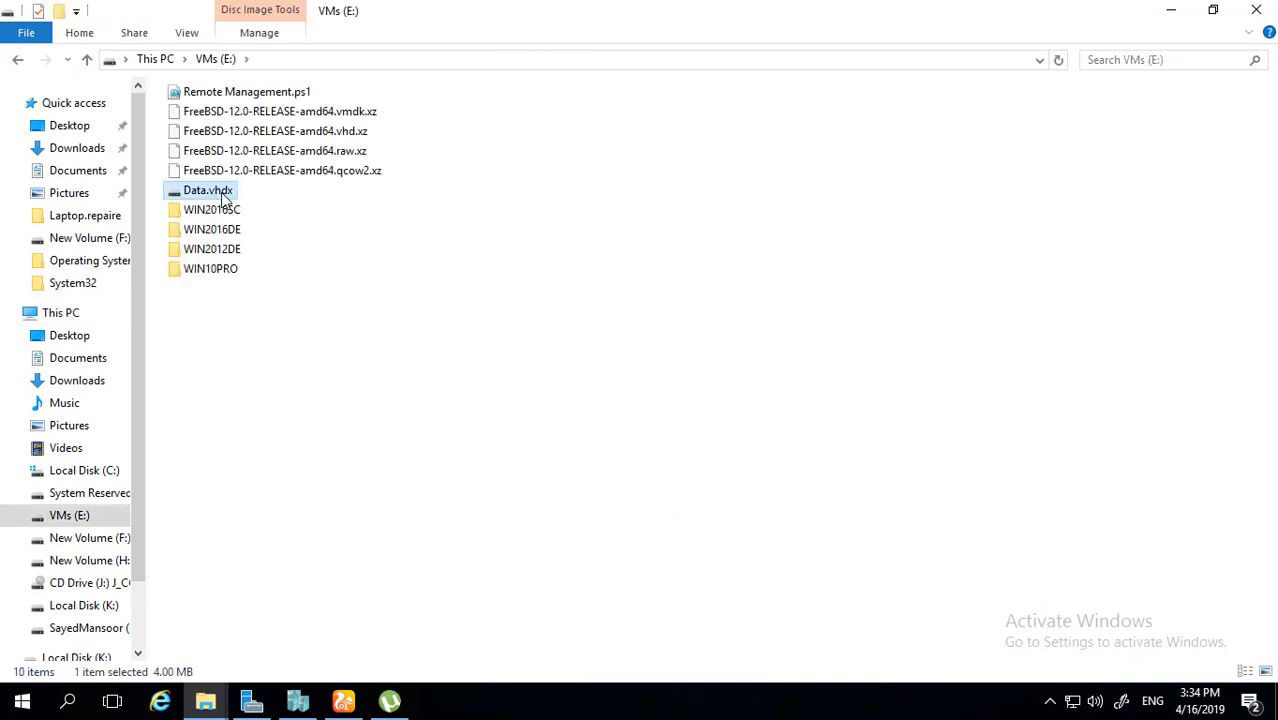
key("alt+Return")
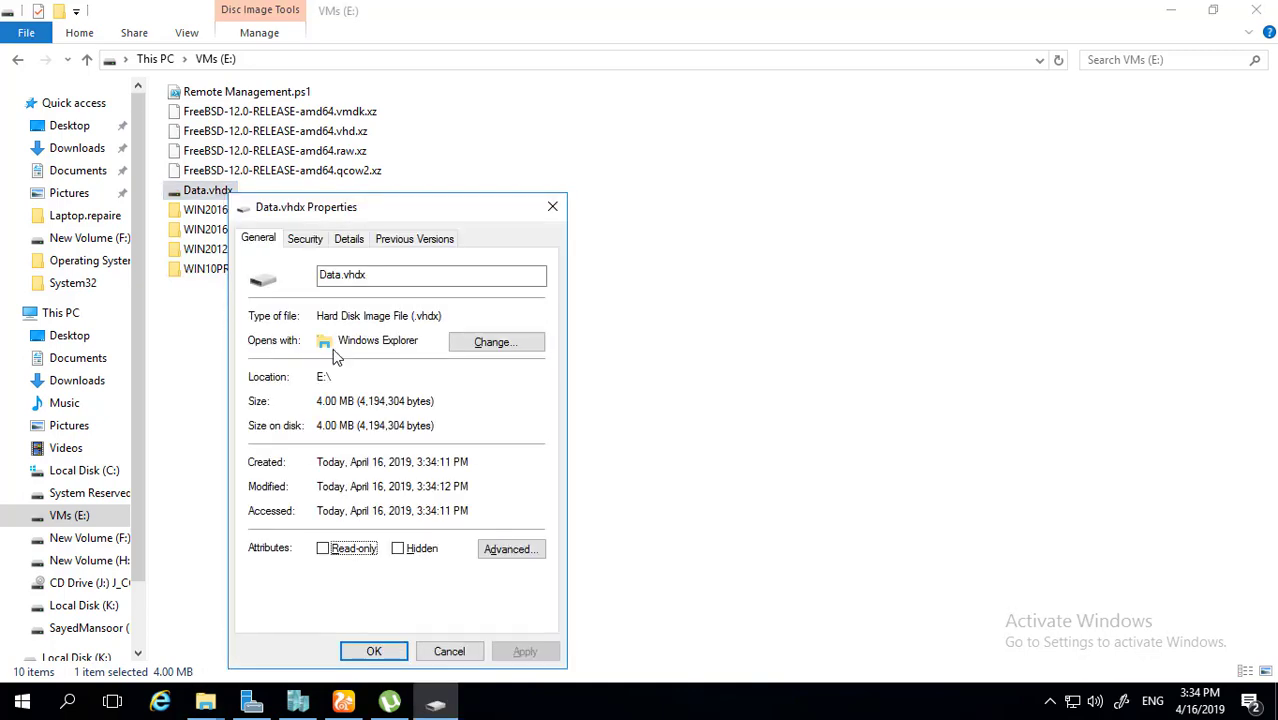
left_click_drag(344, 425, 312, 400)
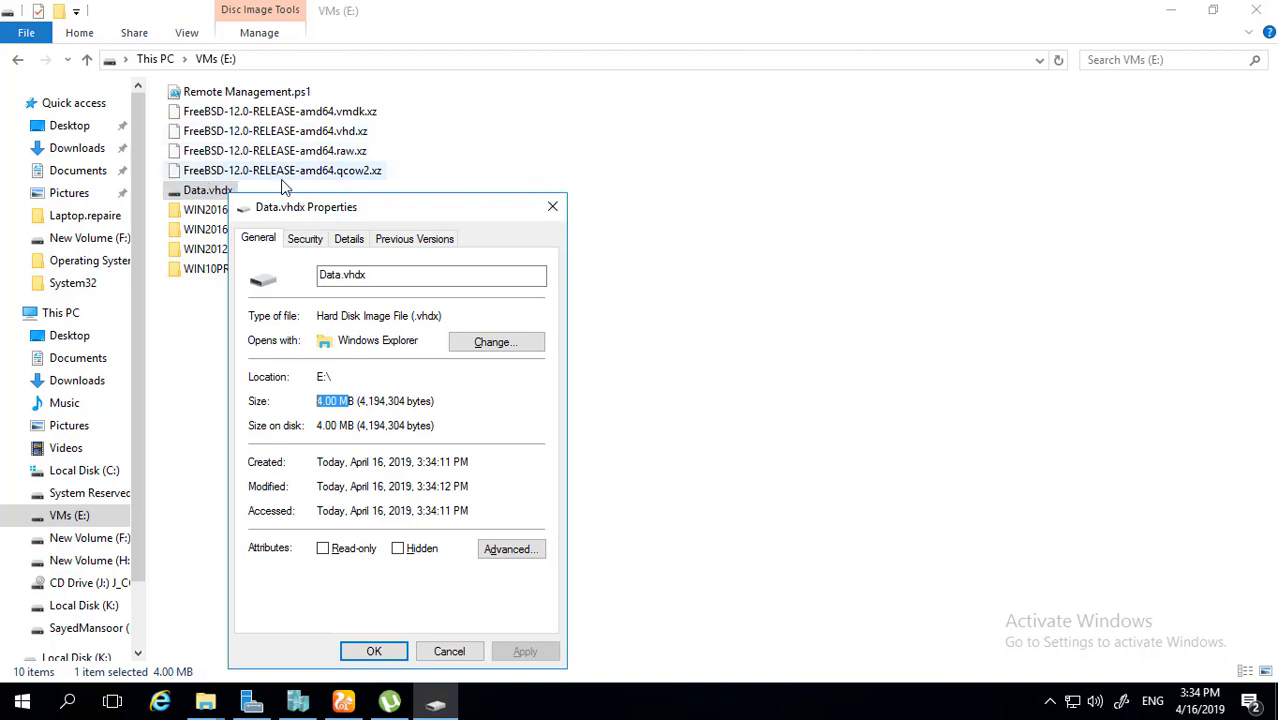
left_click(552, 206)
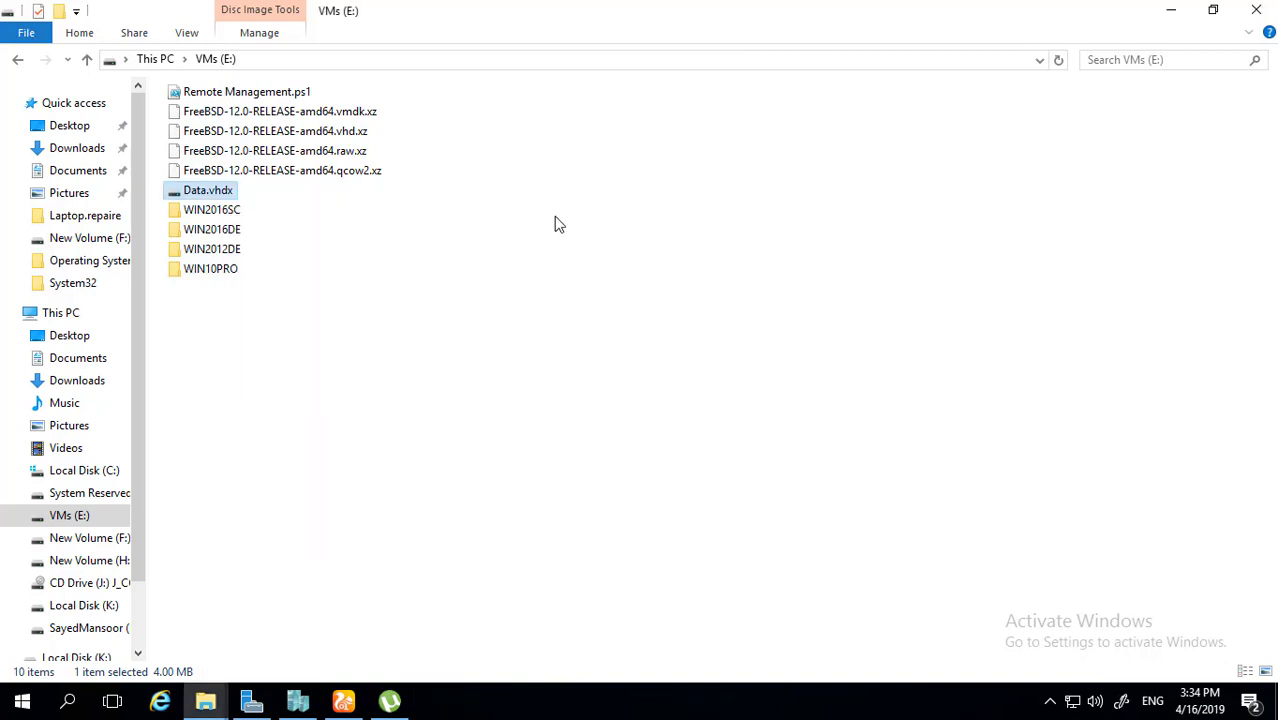
left_click(448, 498)
left_click(215, 192)
Switch to Hyper-V Manager and review the SCSI Controller and Add Hardware settings of WIN2012DE, leaving without changes.
left_click(298, 701)
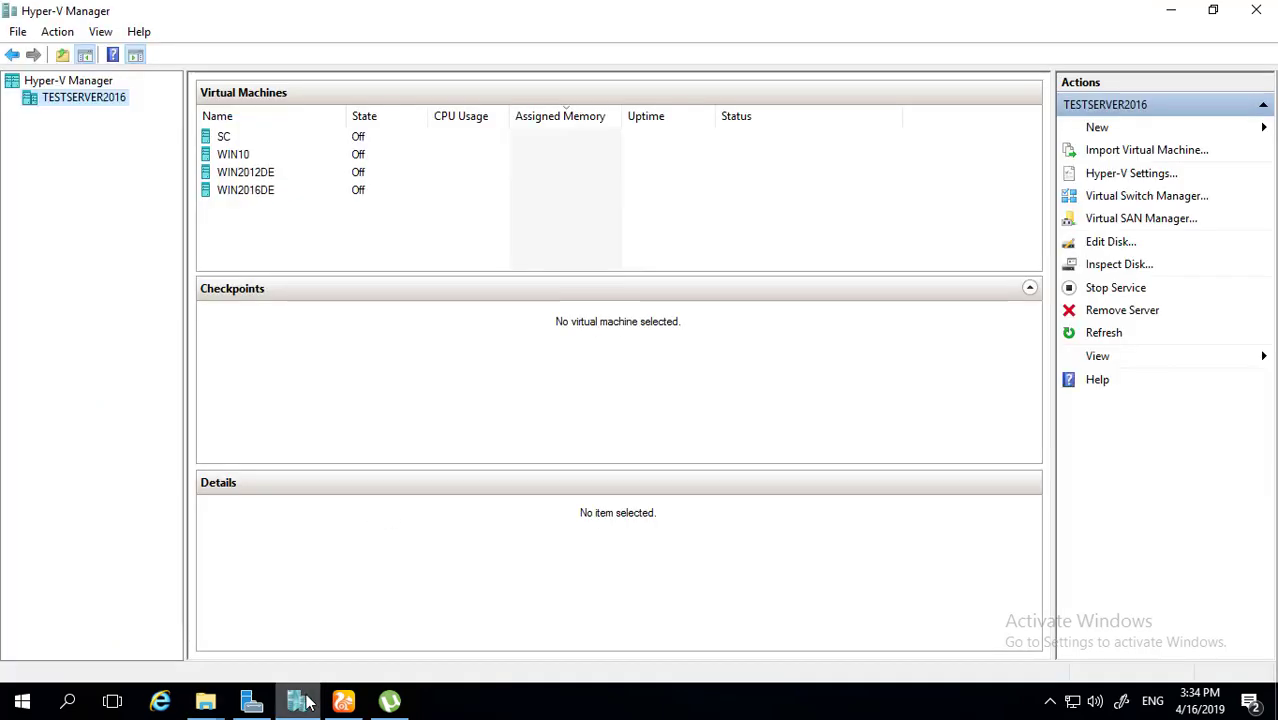
left_click(236, 141)
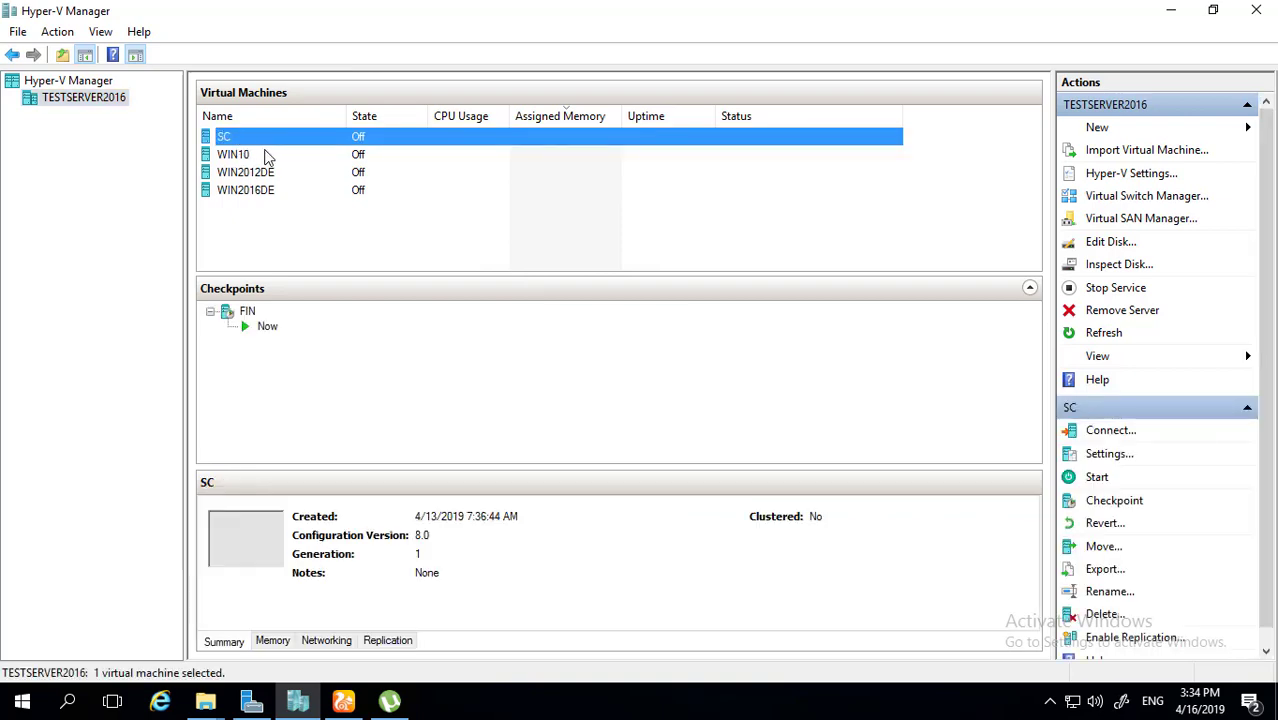
left_click(253, 156)
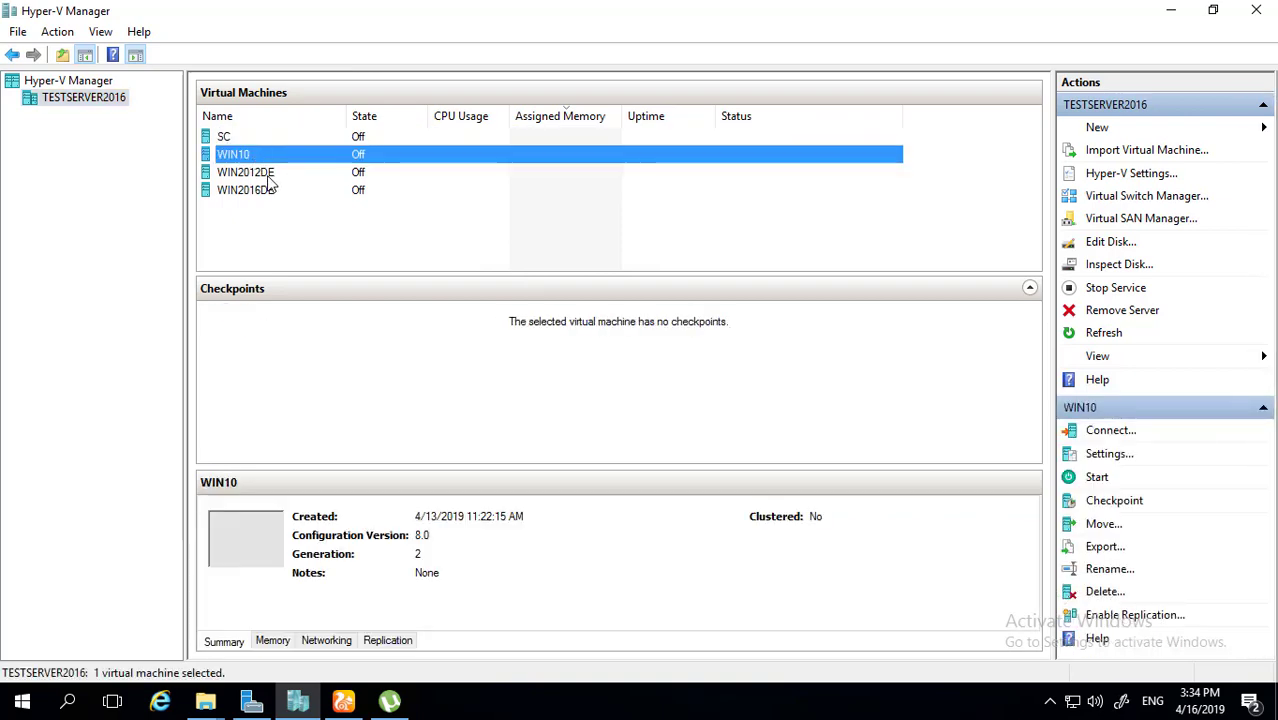
left_click(266, 176)
right_click(266, 176)
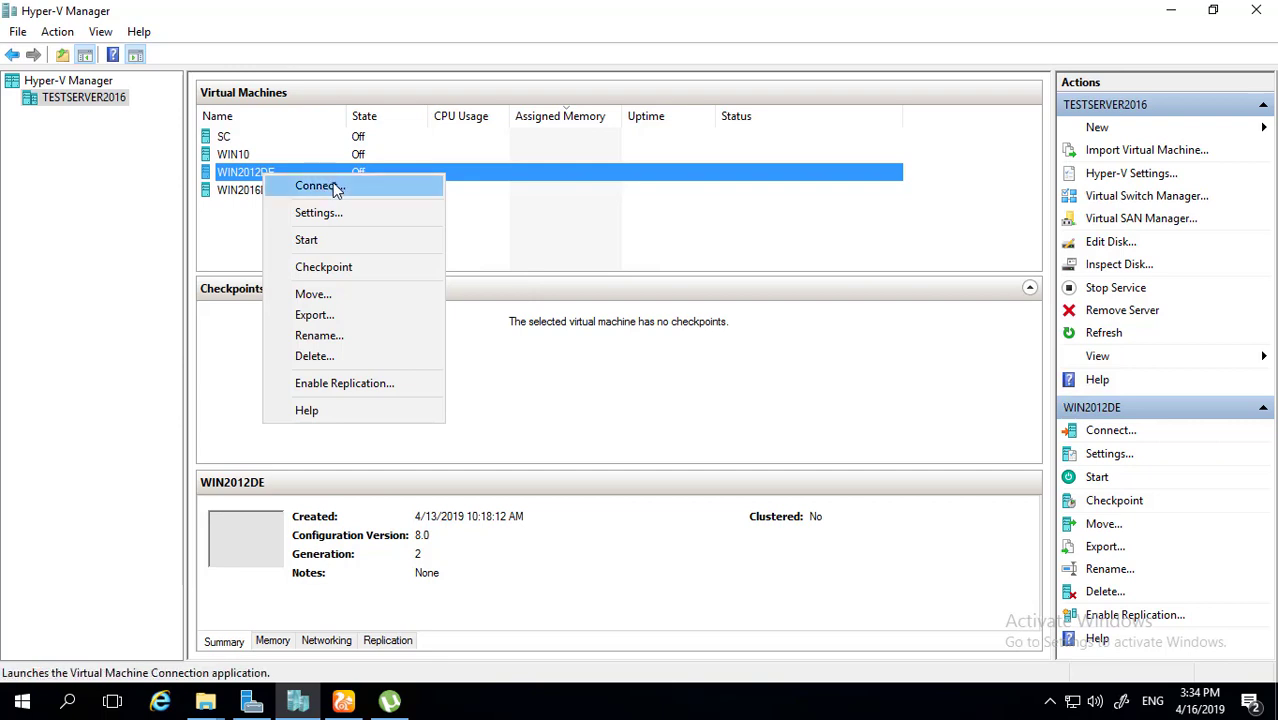
left_click(328, 210)
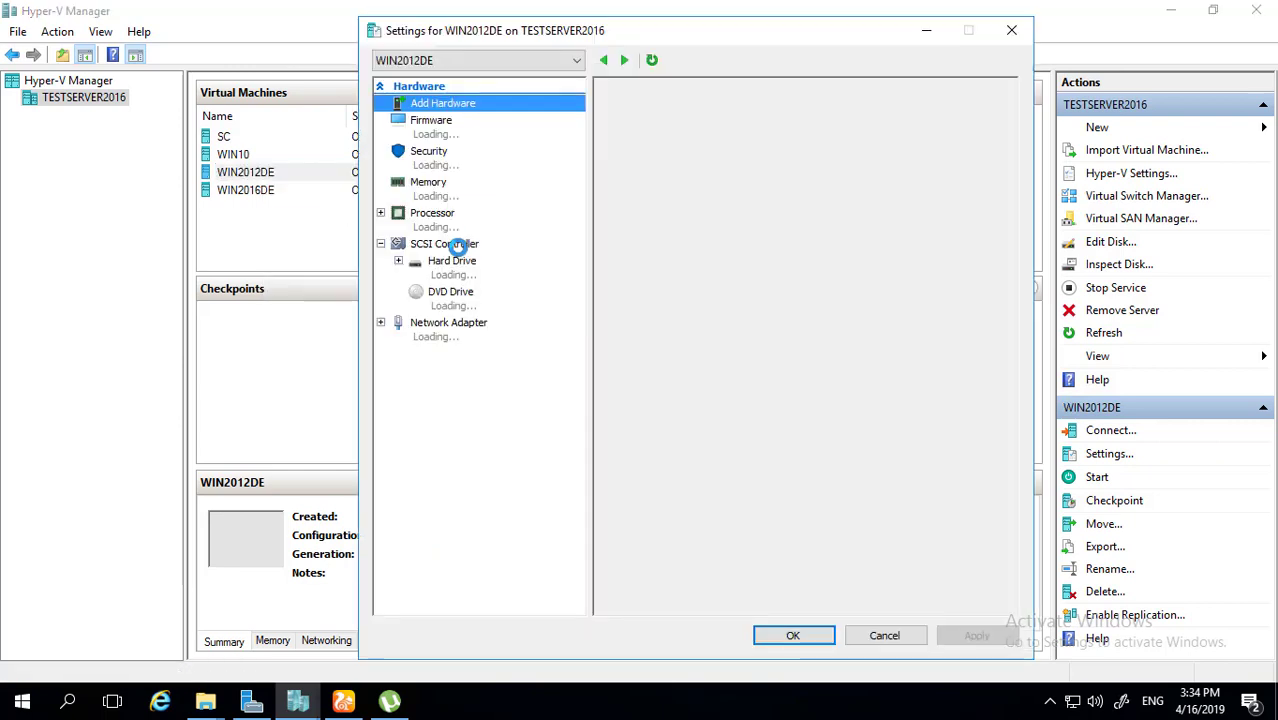
left_click(465, 252)
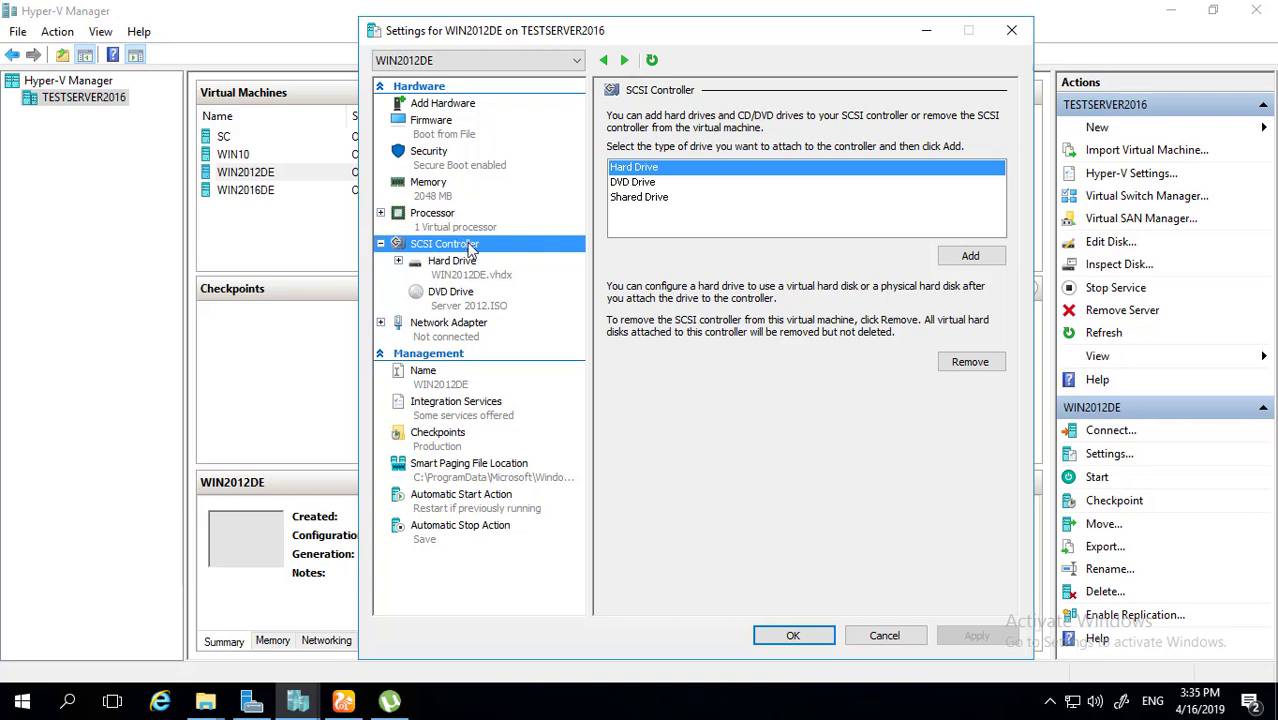
left_click(458, 106)
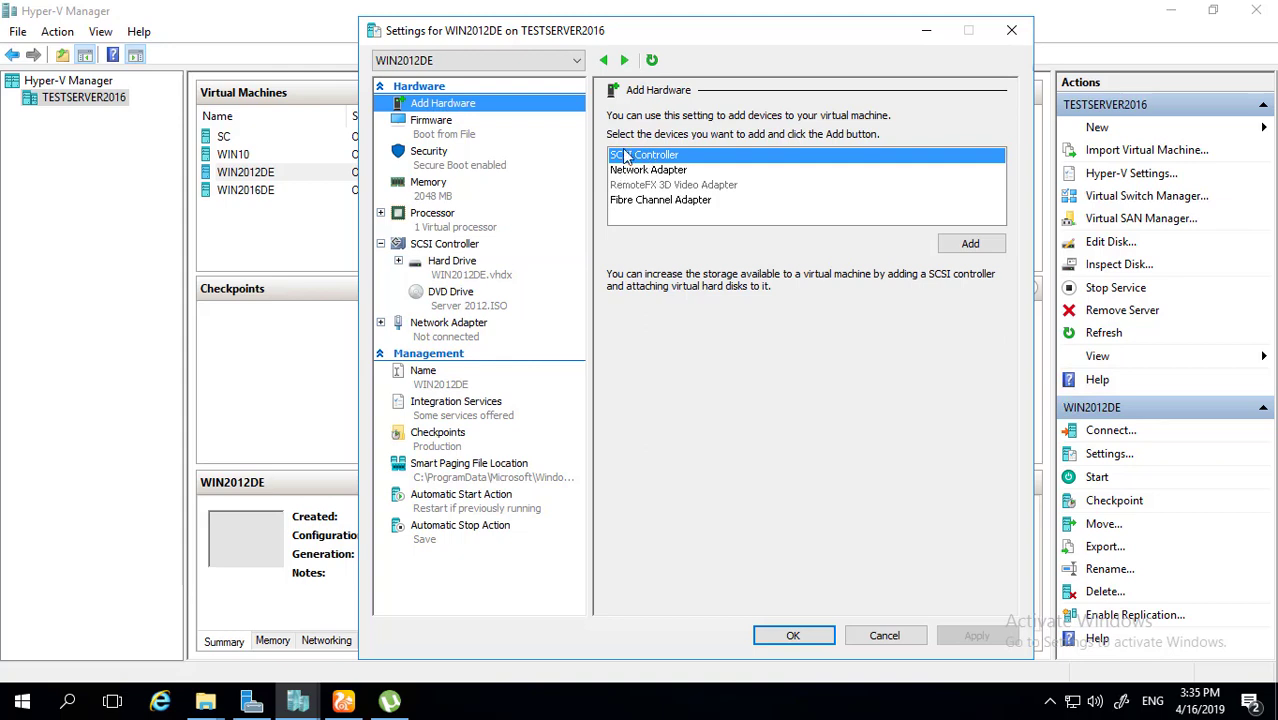
left_click(884, 636)
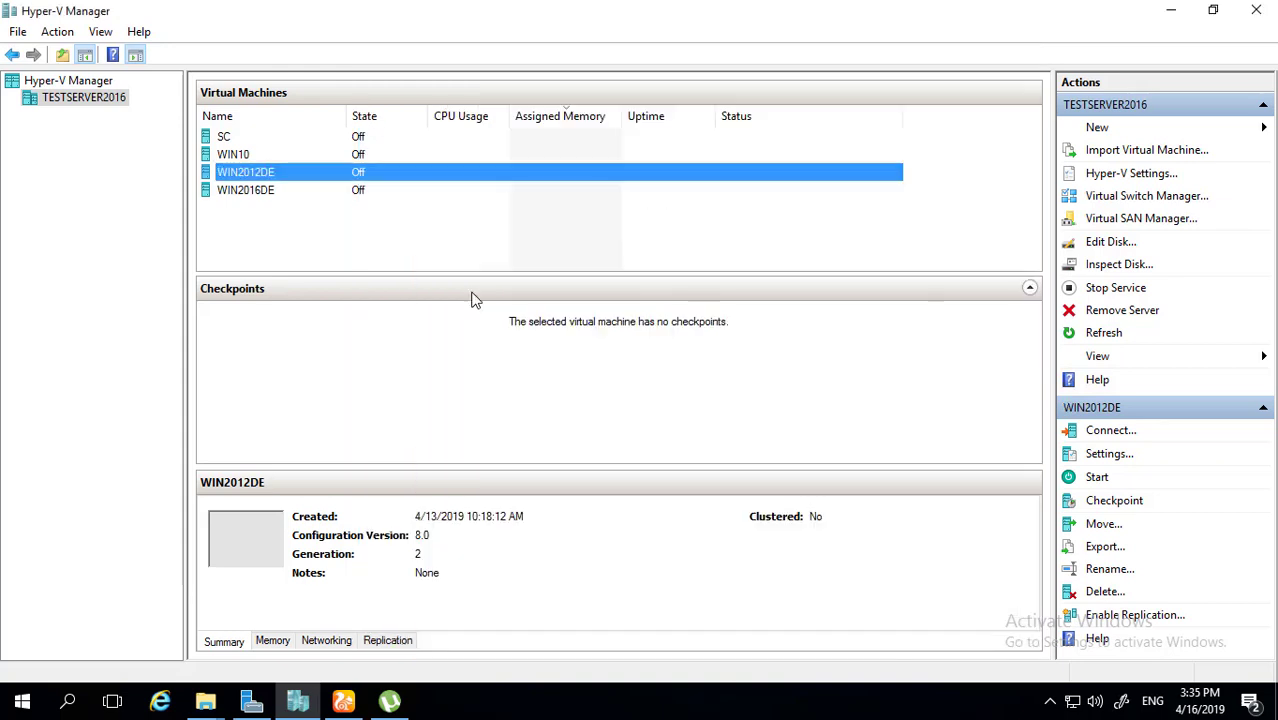
Open the settings of the SC virtual machine.
left_click(249, 157)
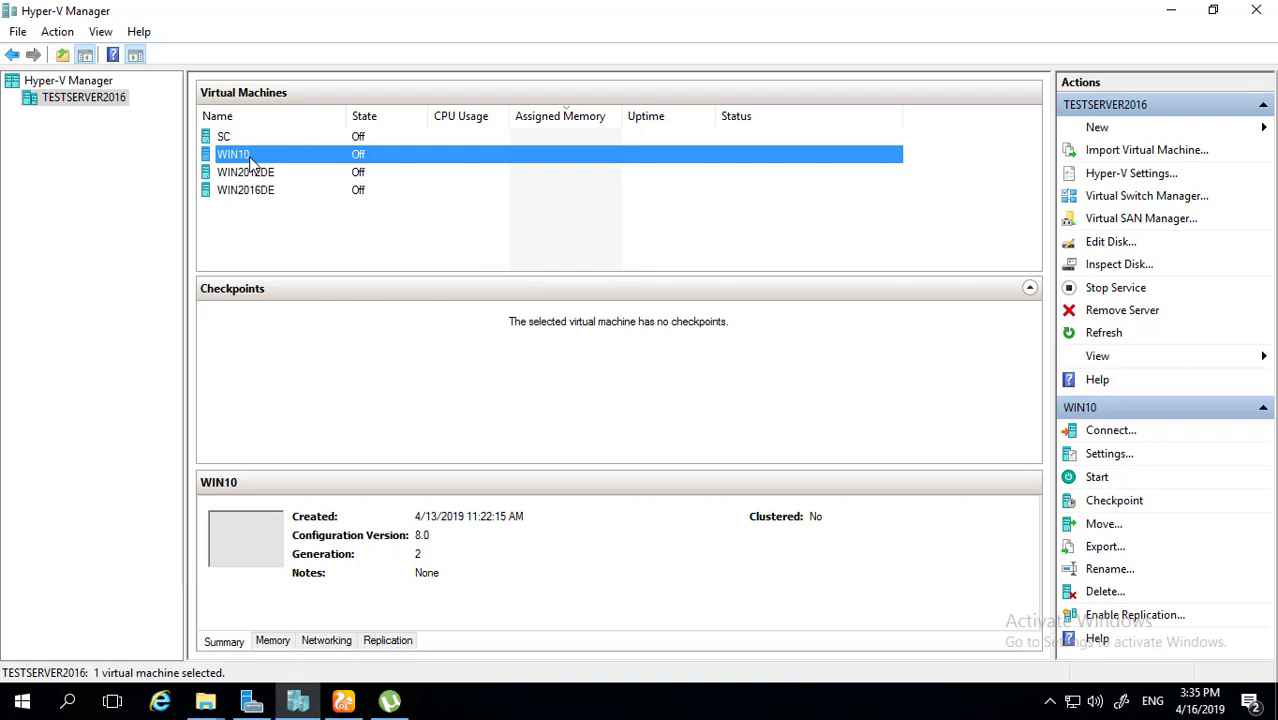
left_click(246, 136)
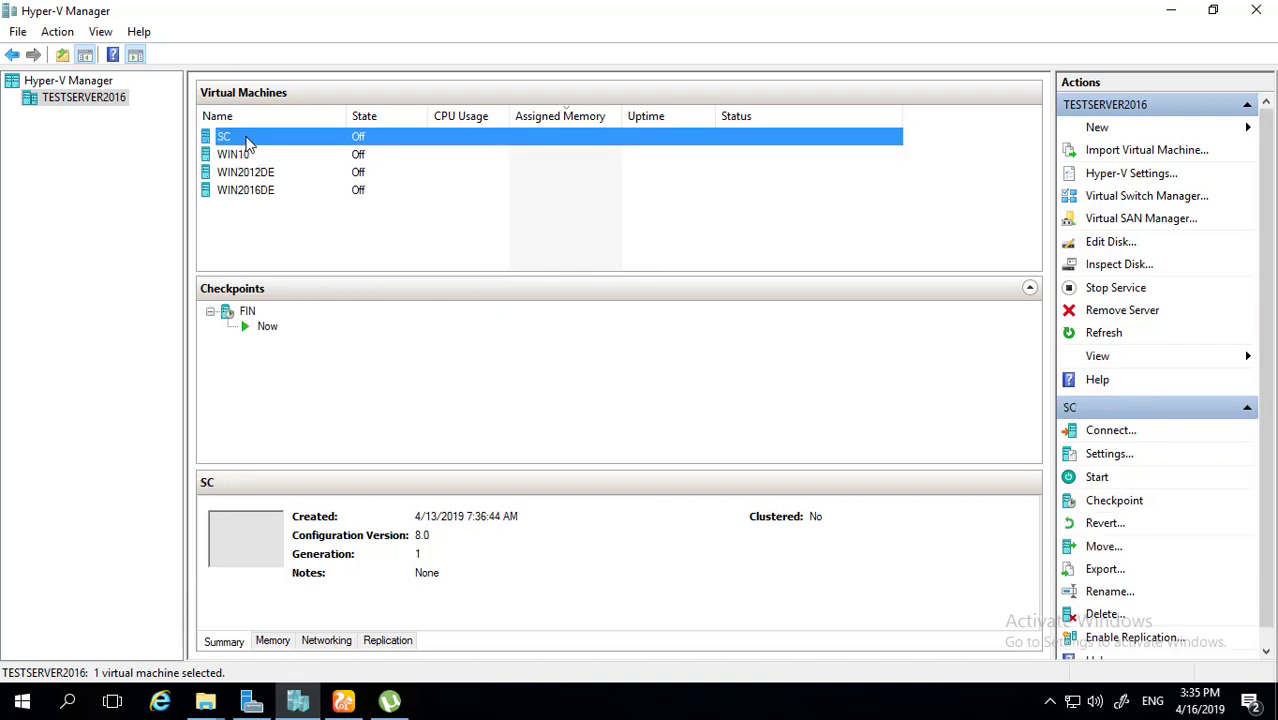
right_click(246, 137)
left_click(302, 176)
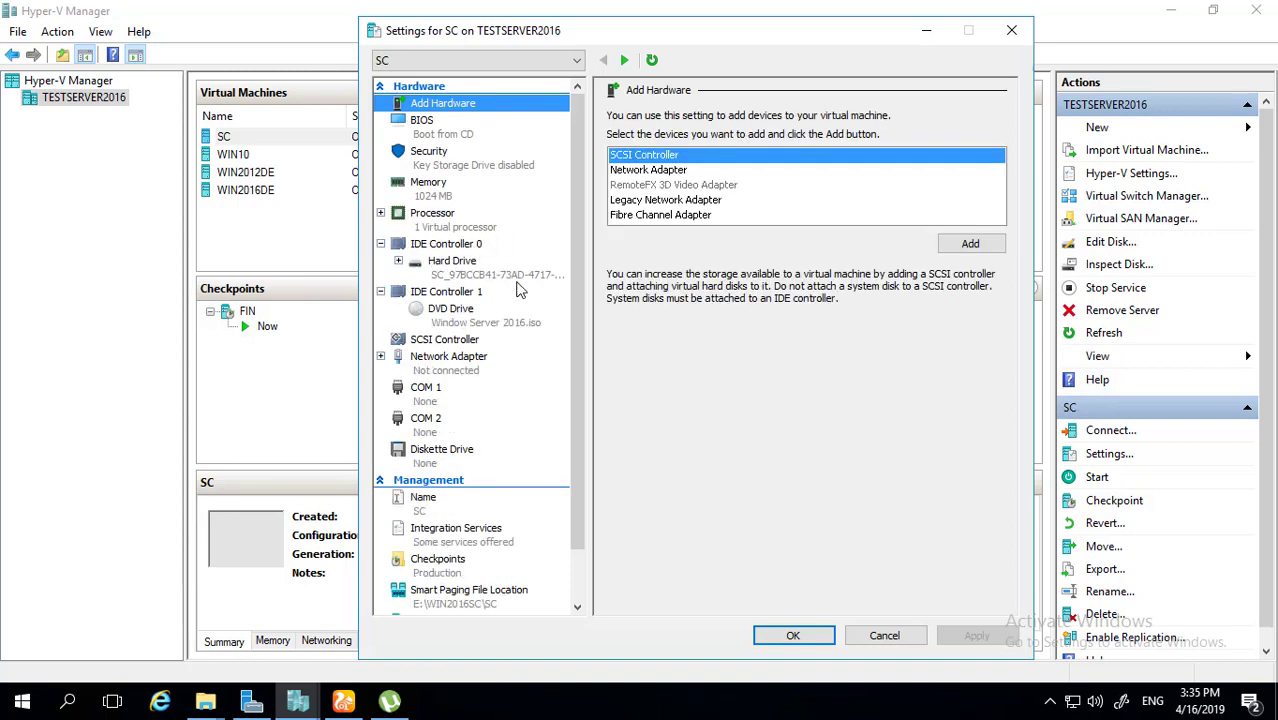
Review the SC virtual machine's IDE Controller 0, its hard drive's location options and the SCSI Controller, leaving without changes.
left_click(486, 248)
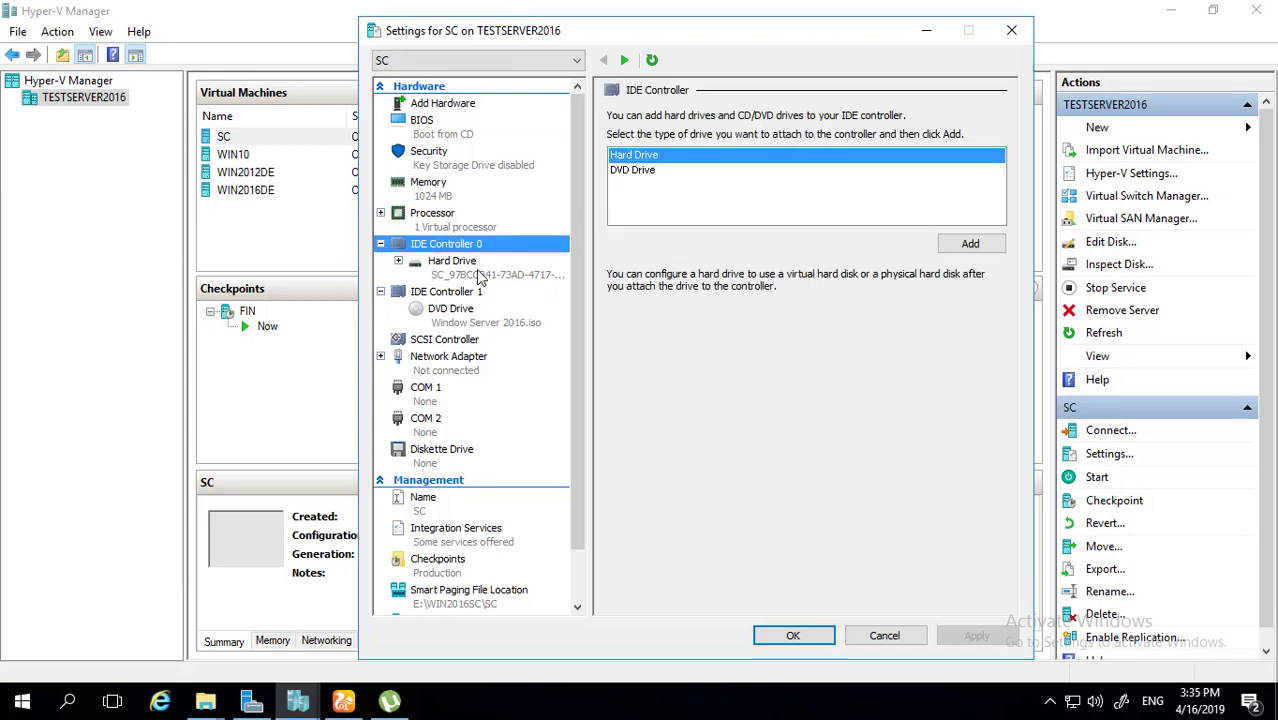
left_click(480, 275)
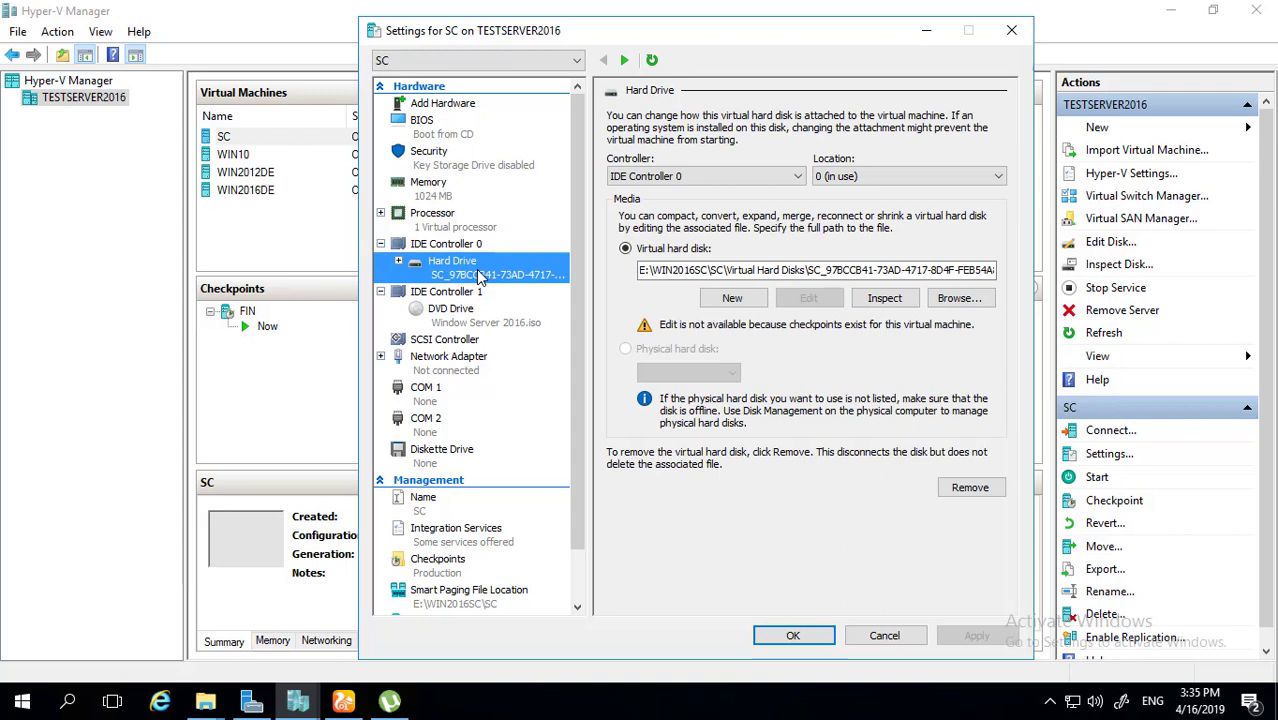
left_click(843, 180)
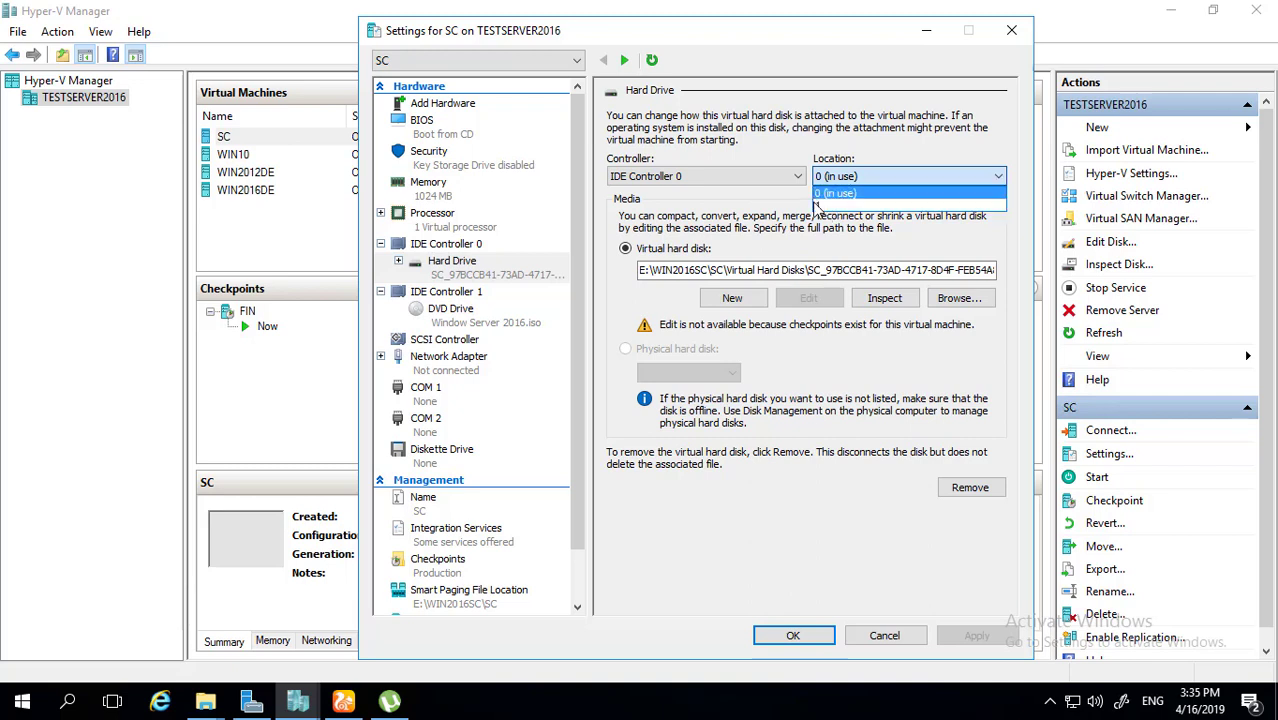
left_click(727, 195)
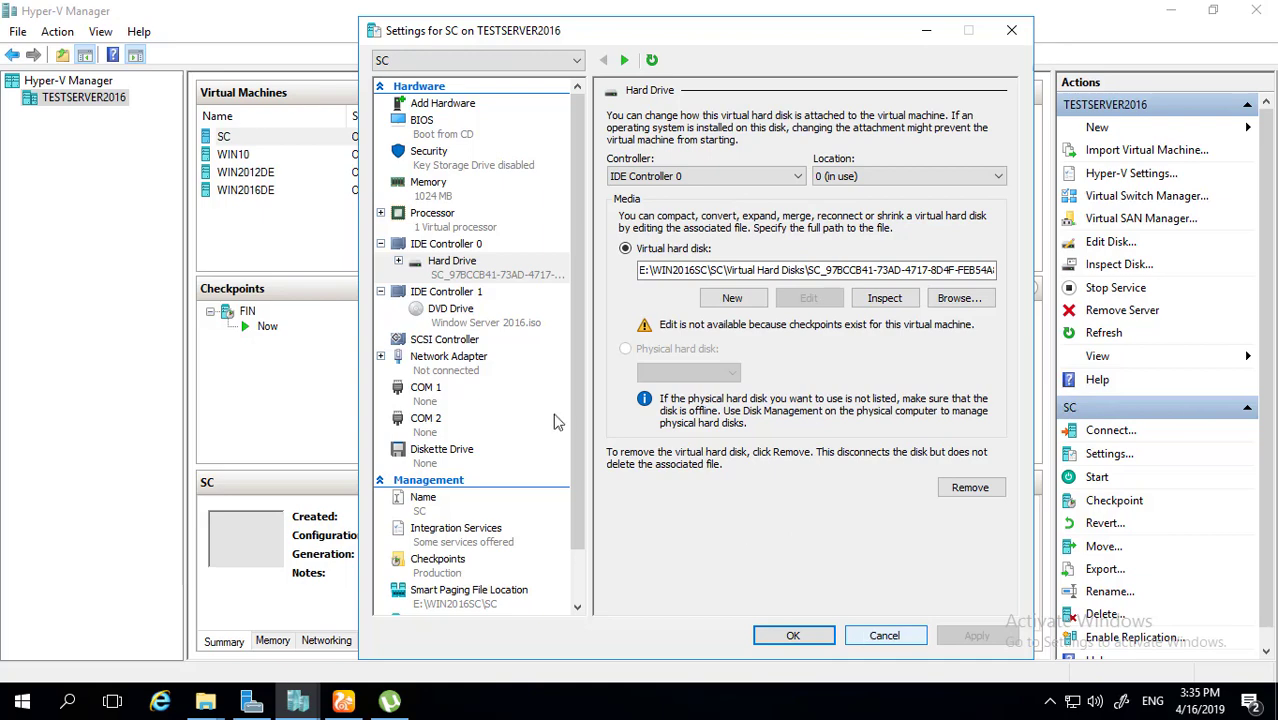
left_click(468, 341)
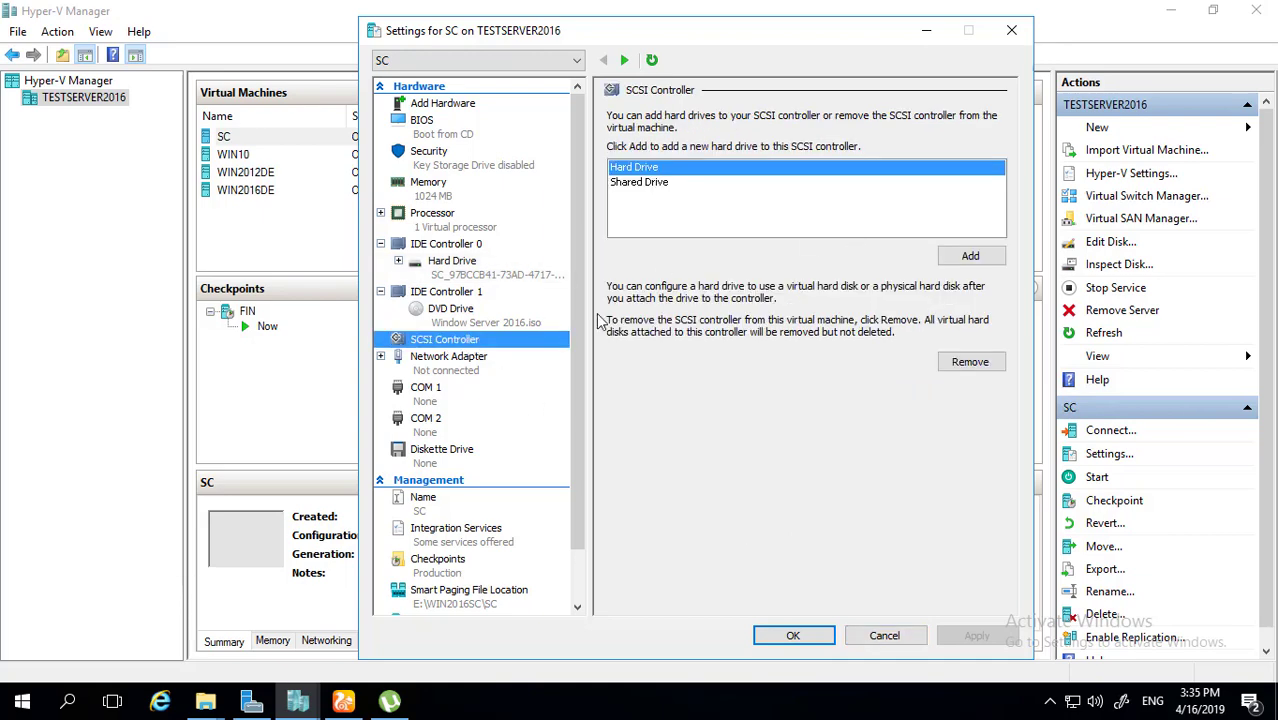
left_click(900, 640)
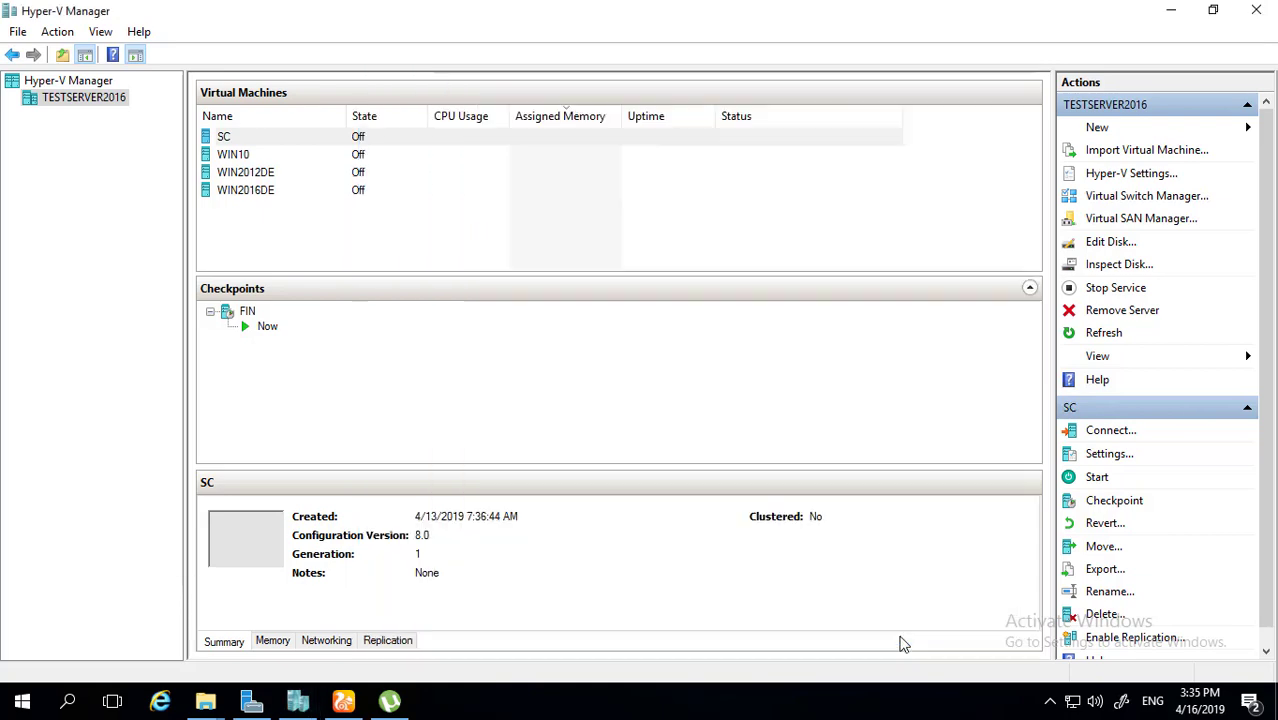
Open the settings of WIN2012DE and examine the location options of the hard drive on its SCSI Controller.
left_click(290, 189)
left_click(270, 172)
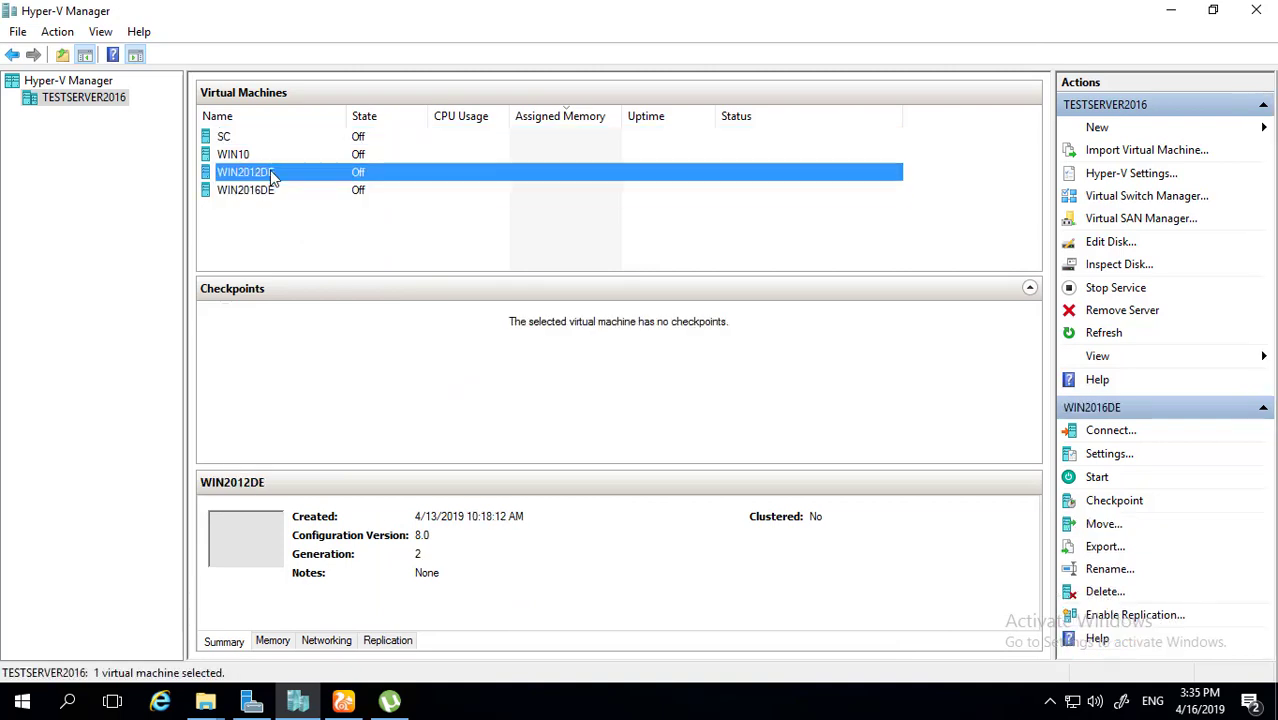
right_click(270, 175)
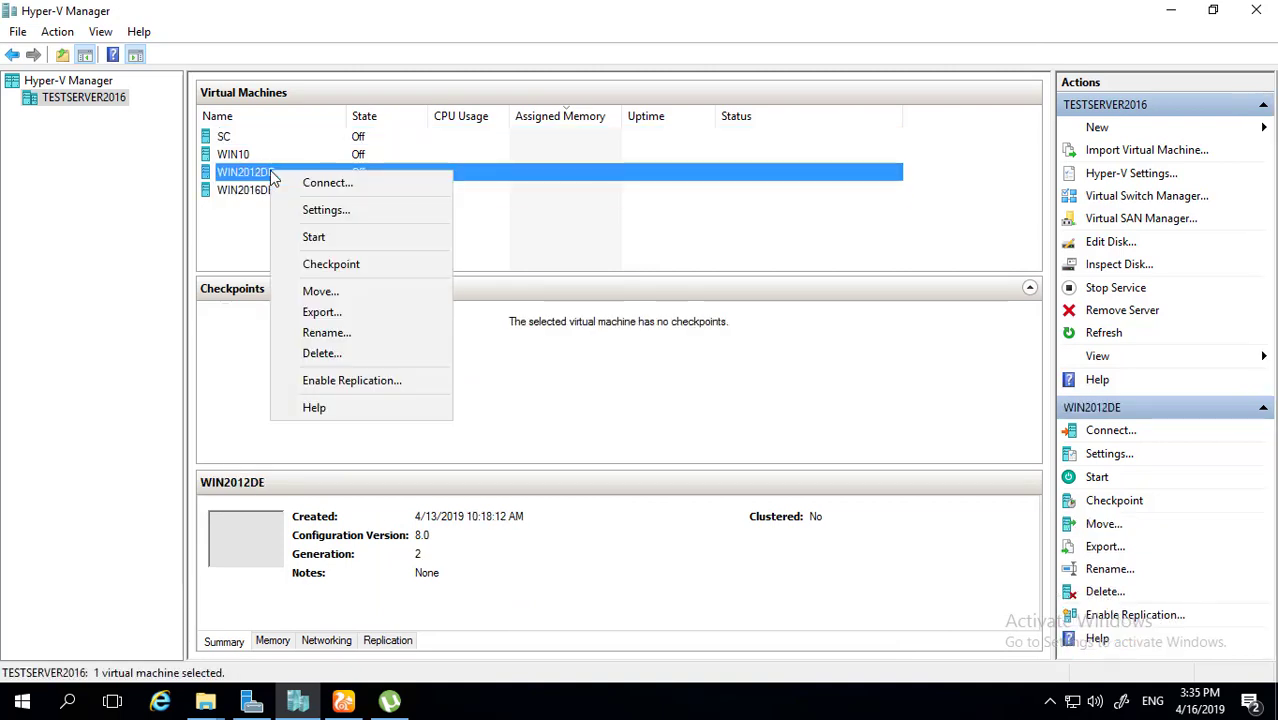
left_click(351, 209)
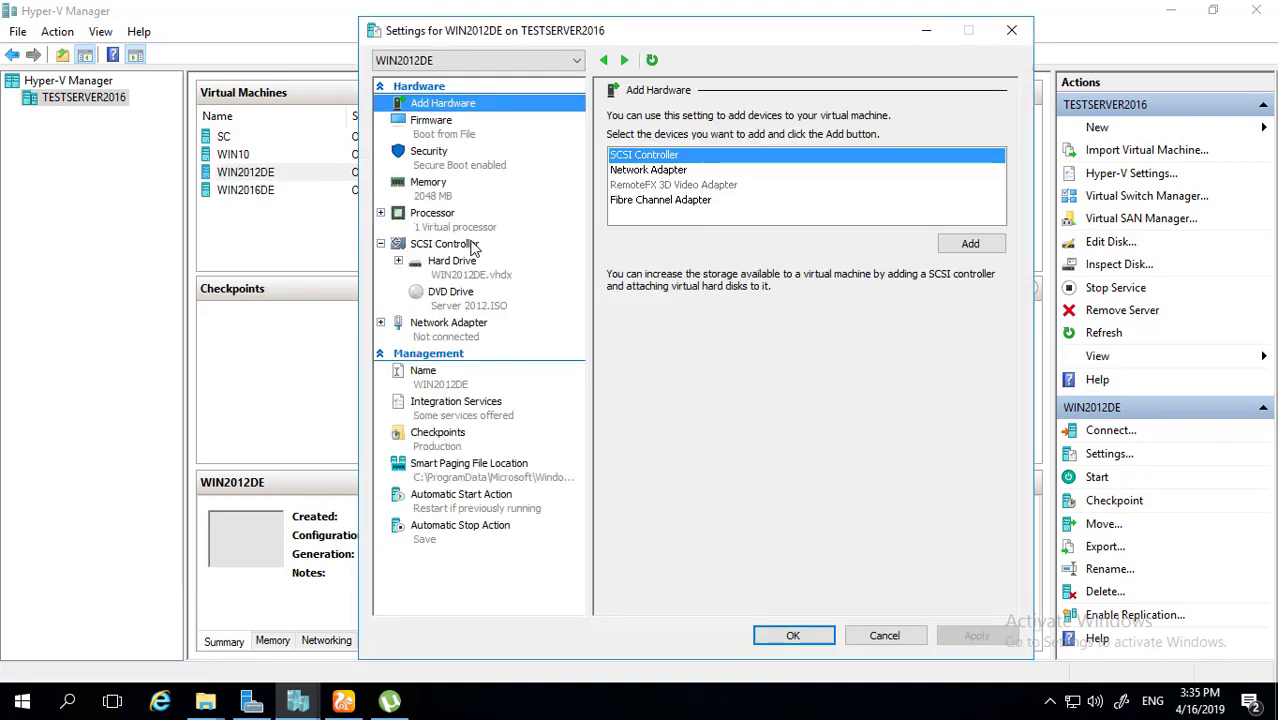
left_click(468, 244)
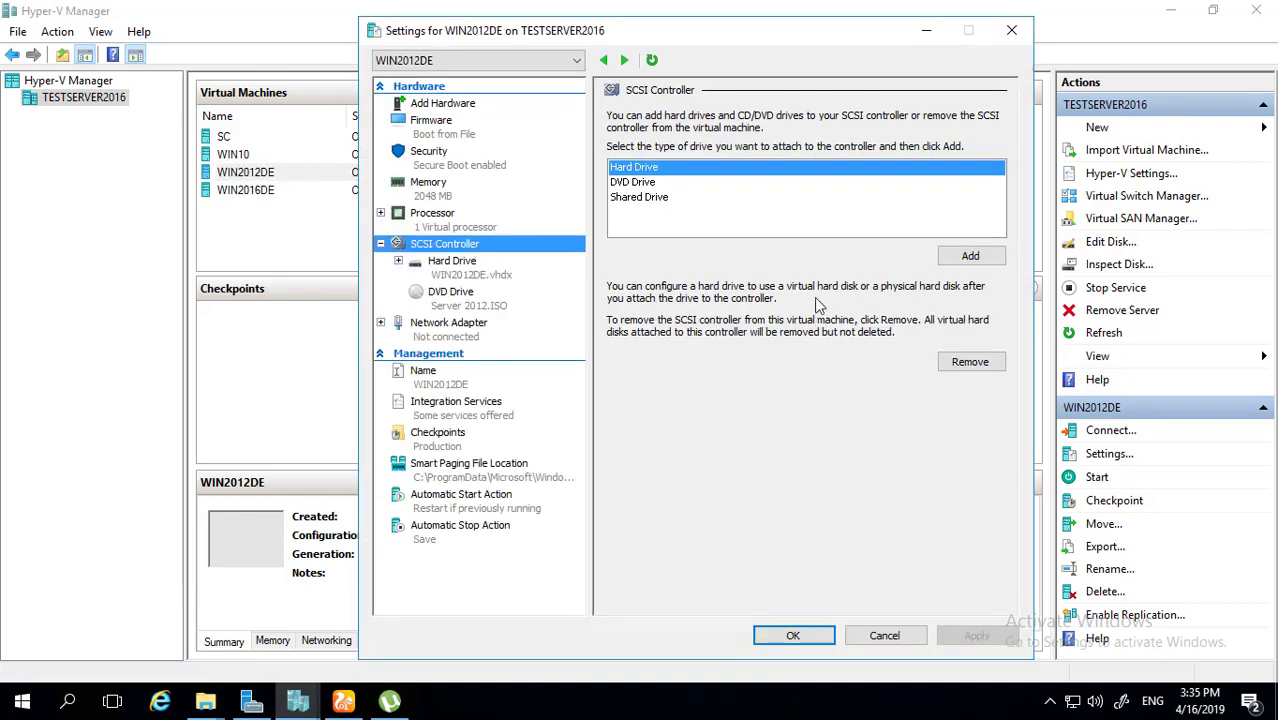
left_click(486, 268)
left_click(911, 178)
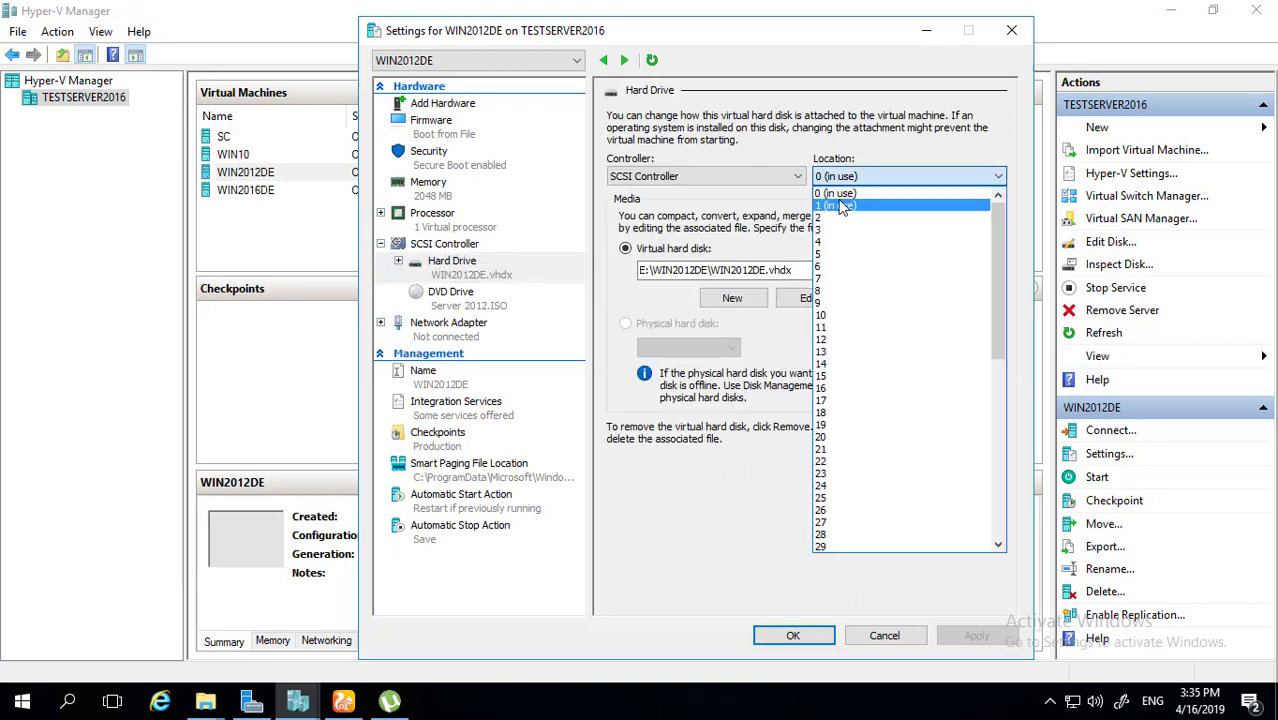
left_click_drag(991, 230, 982, 453)
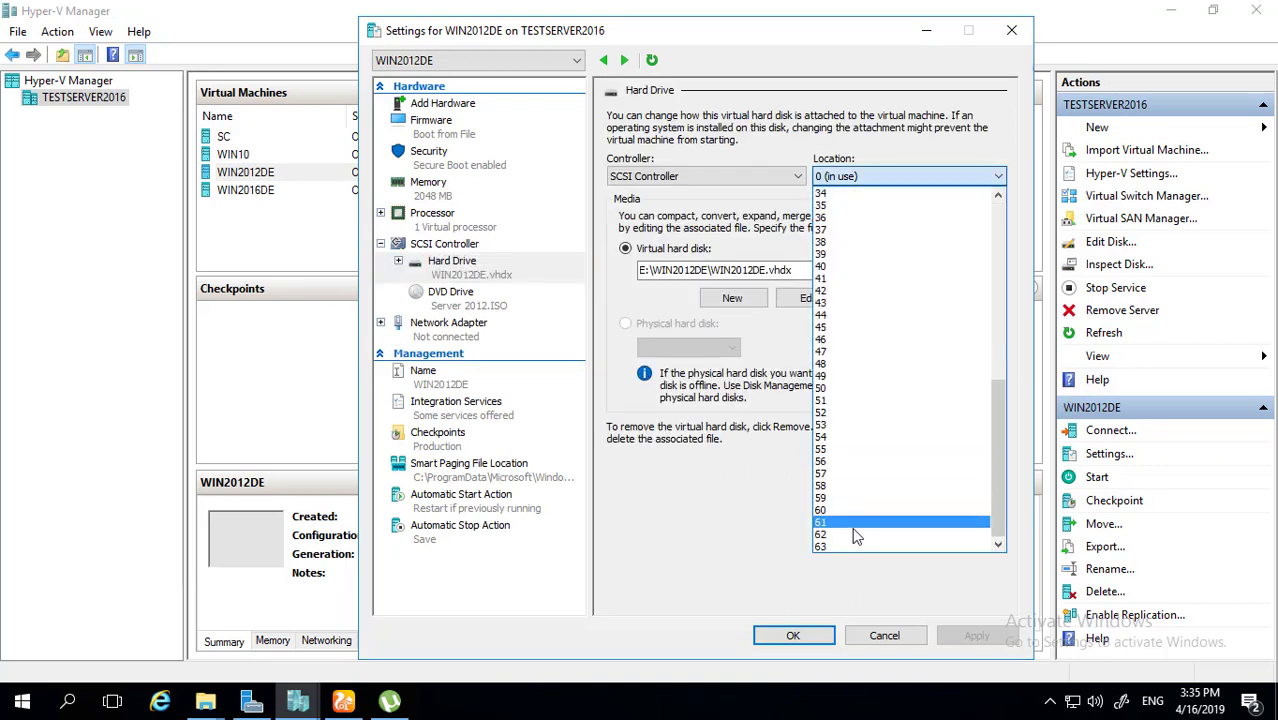
left_click(744, 491)
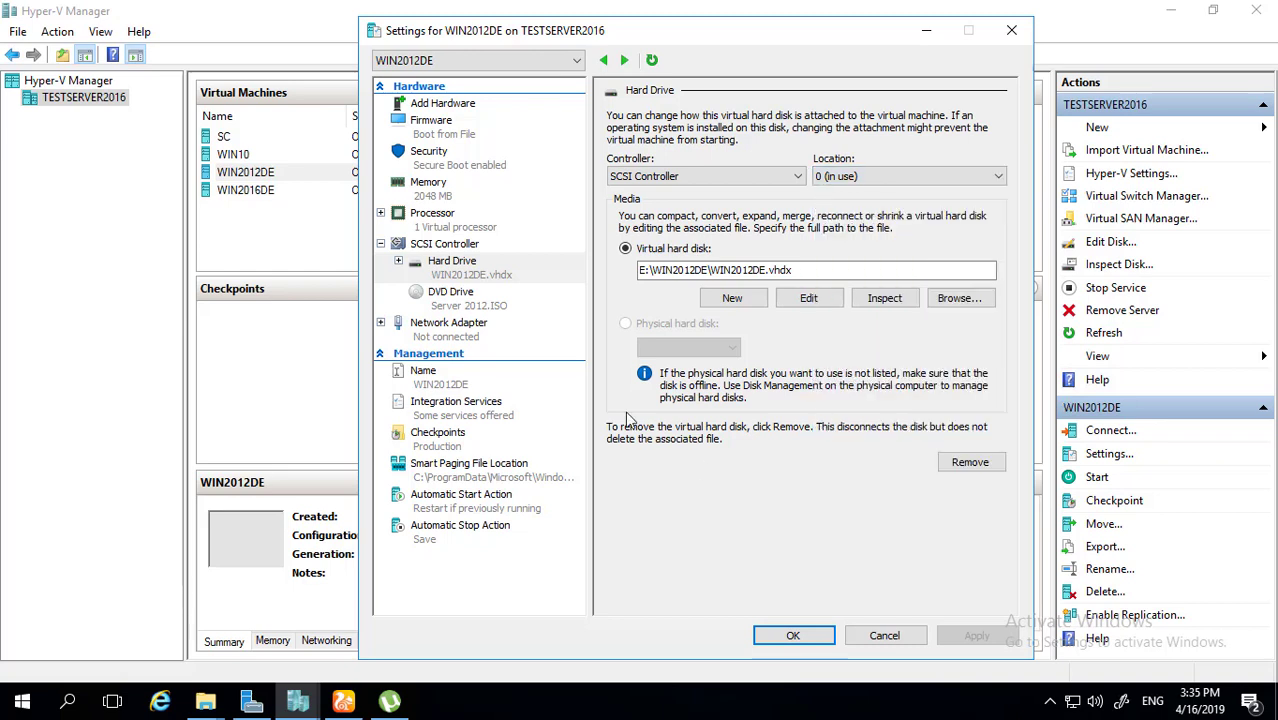
Add a new hard drive to the SCSI Controller of WIN2012DE.
left_click(461, 248)
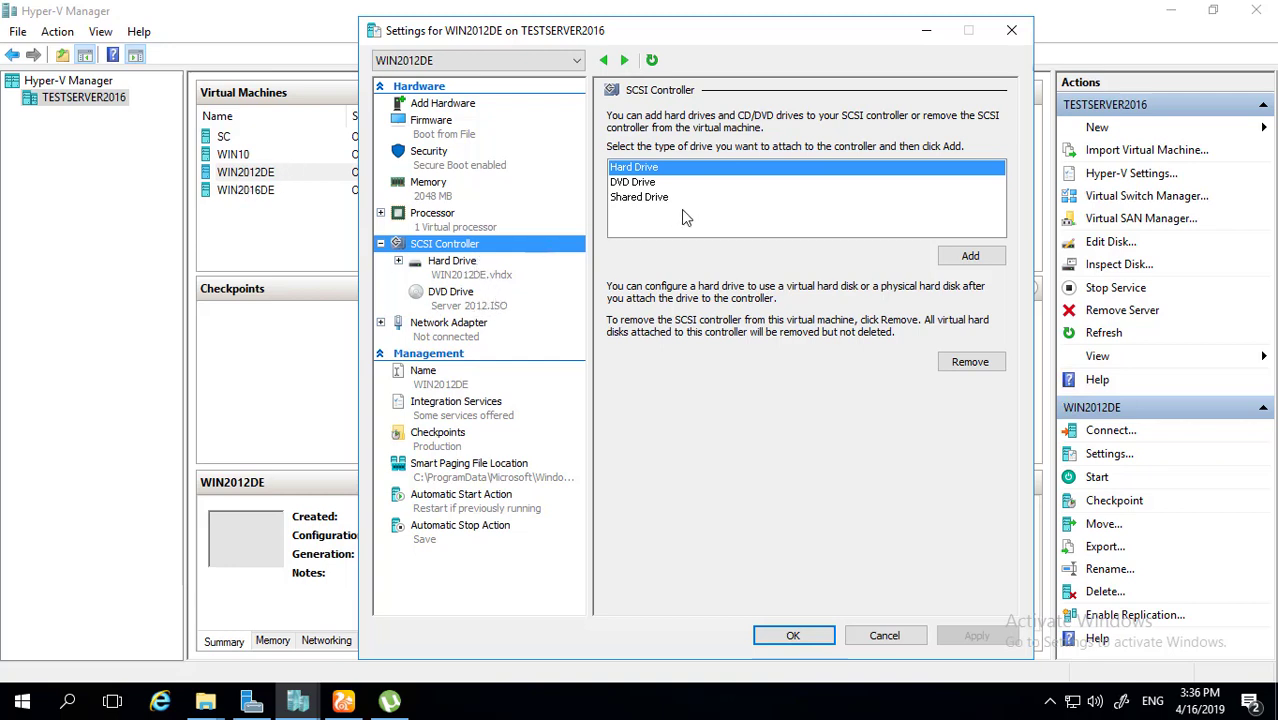
left_click(962, 257)
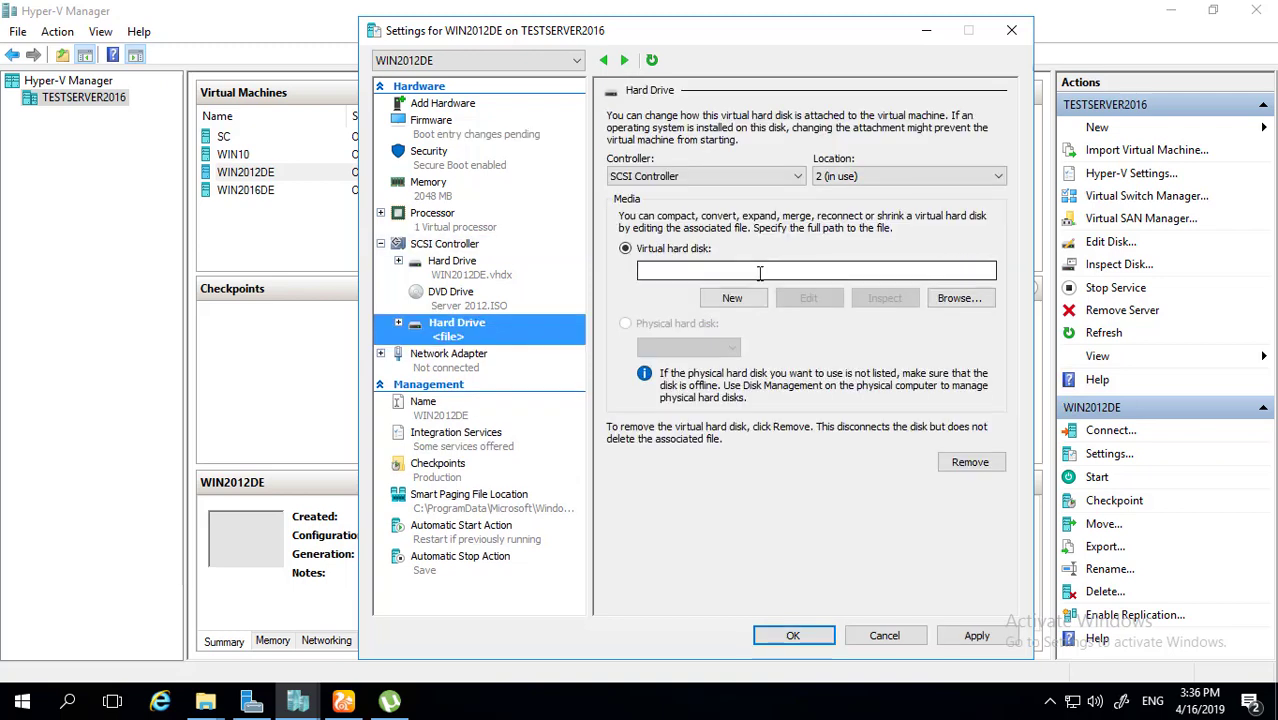
left_click(723, 270)
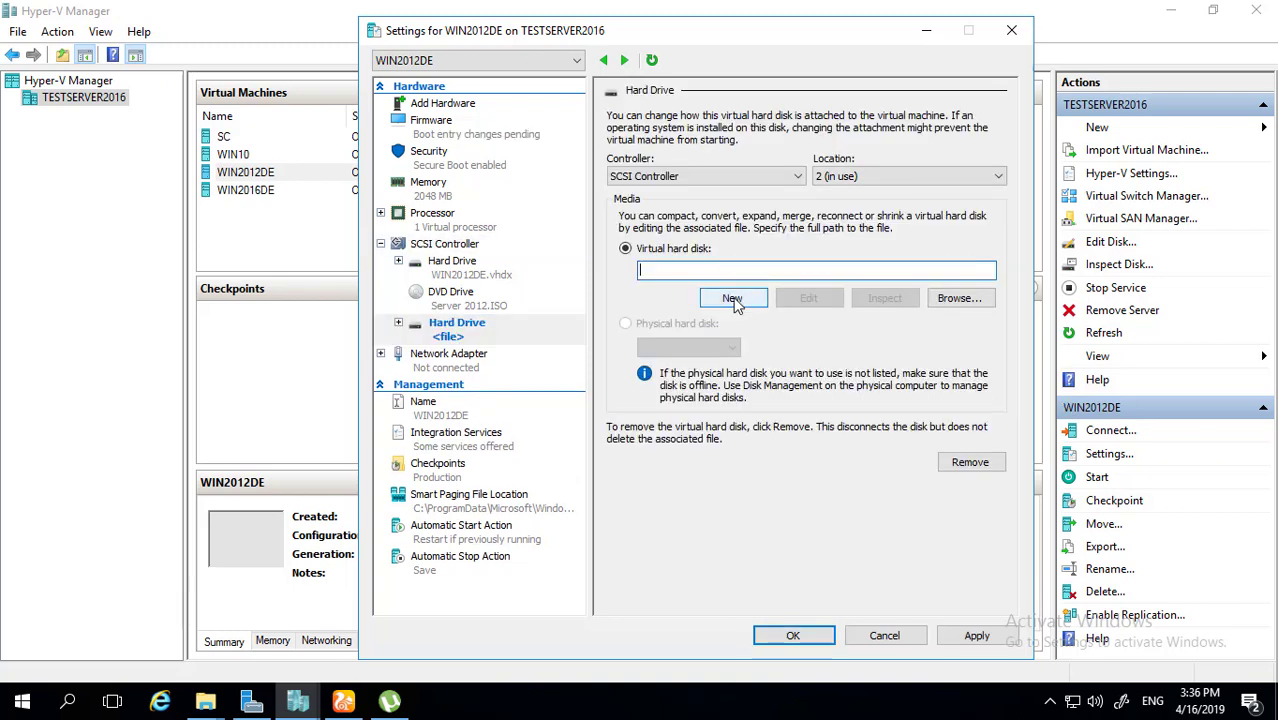
Create a new virtual hard disk with the default name and location for the added drive, and clear its path from the drive.
left_click(732, 299)
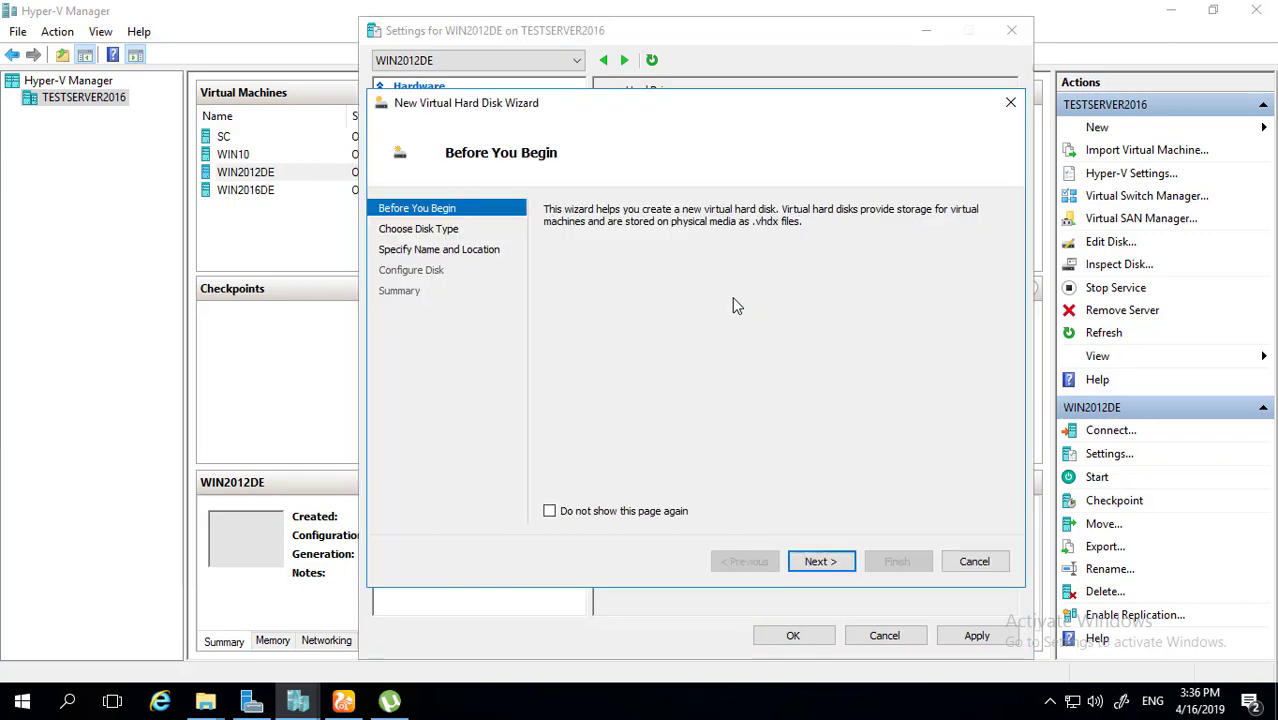
left_click(820, 561)
left_click(817, 561)
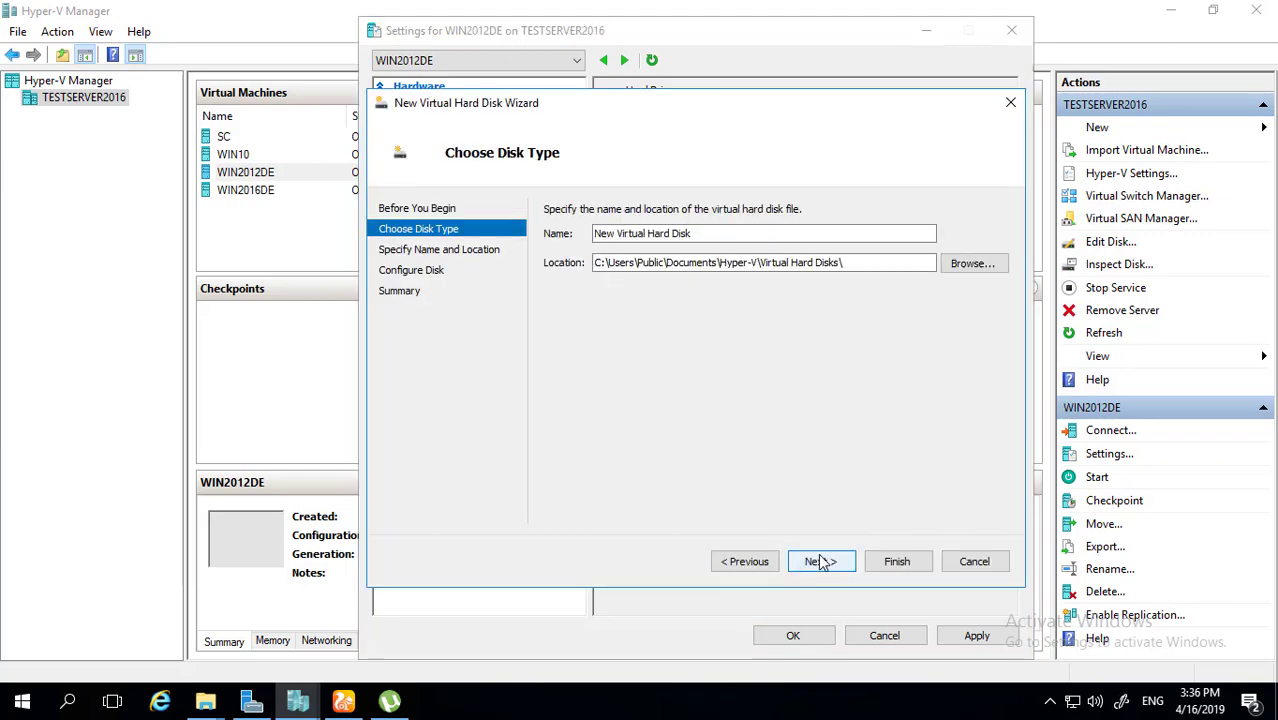
left_click(817, 561)
left_click(899, 564)
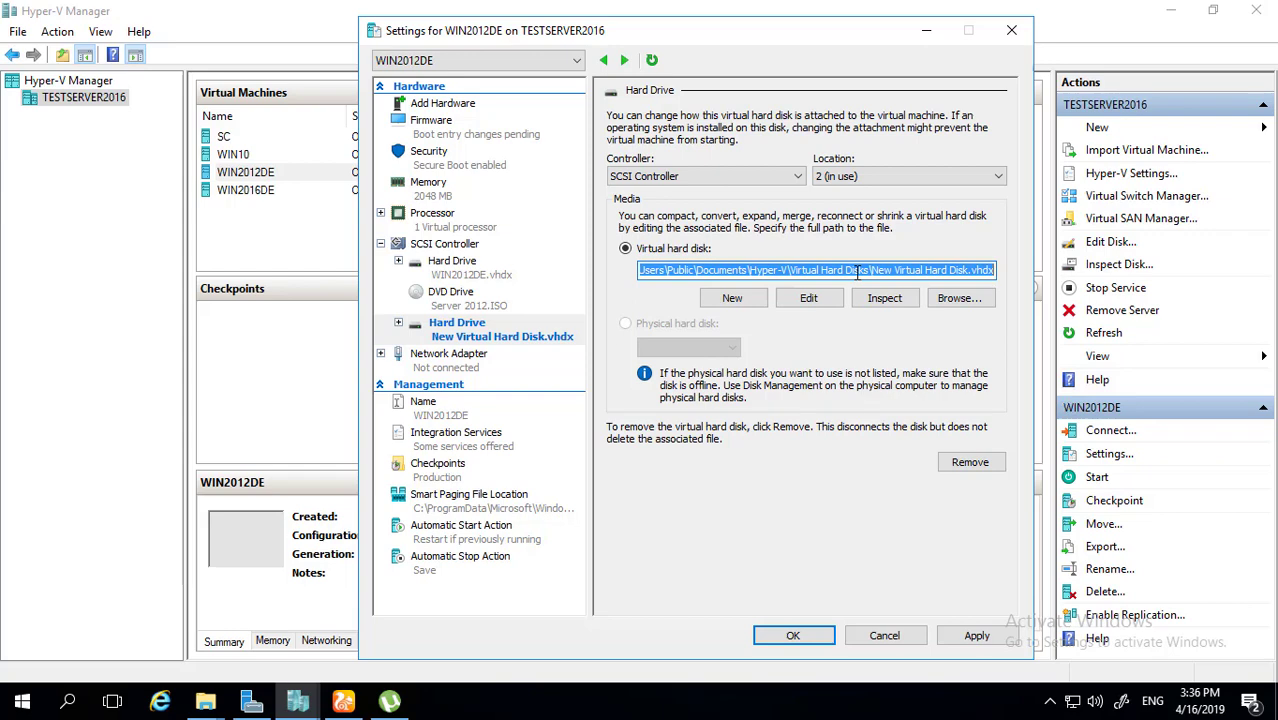
key("BackSpace")
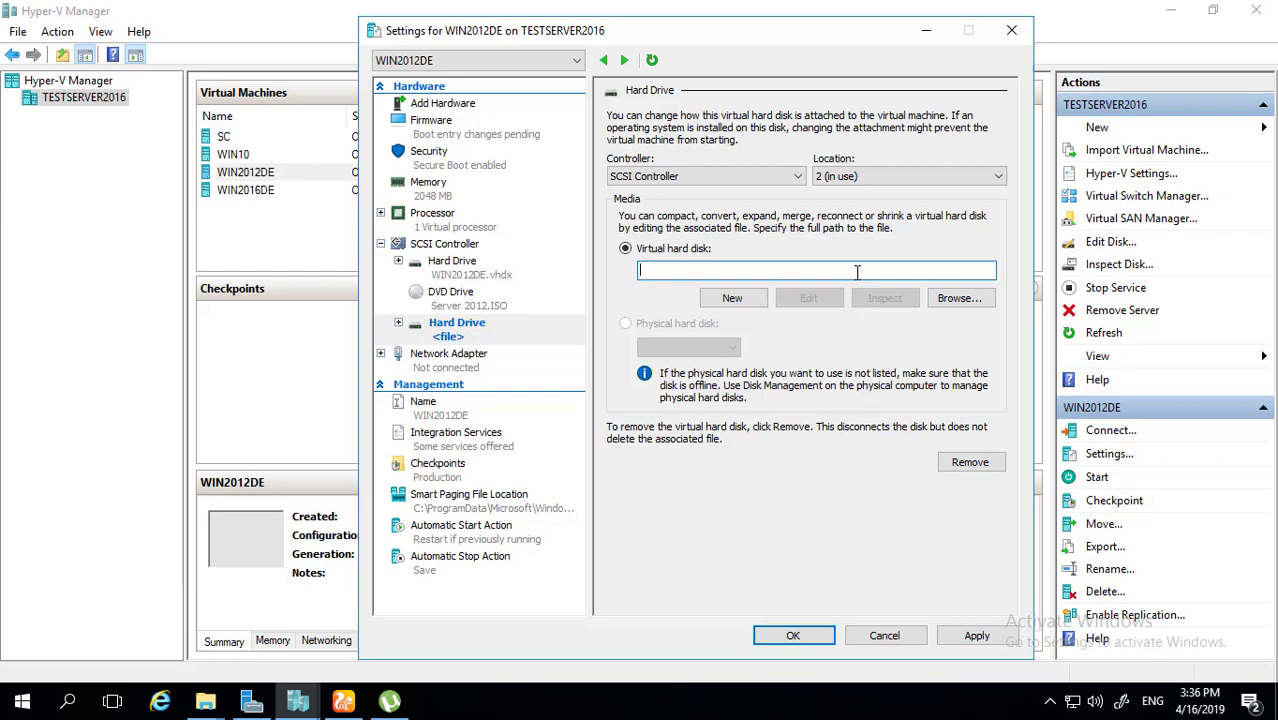
Open the folder C:\Users\Public\Documents\Hyper-V\Virtual Hard Disks in File Explorer.
key("super+e")
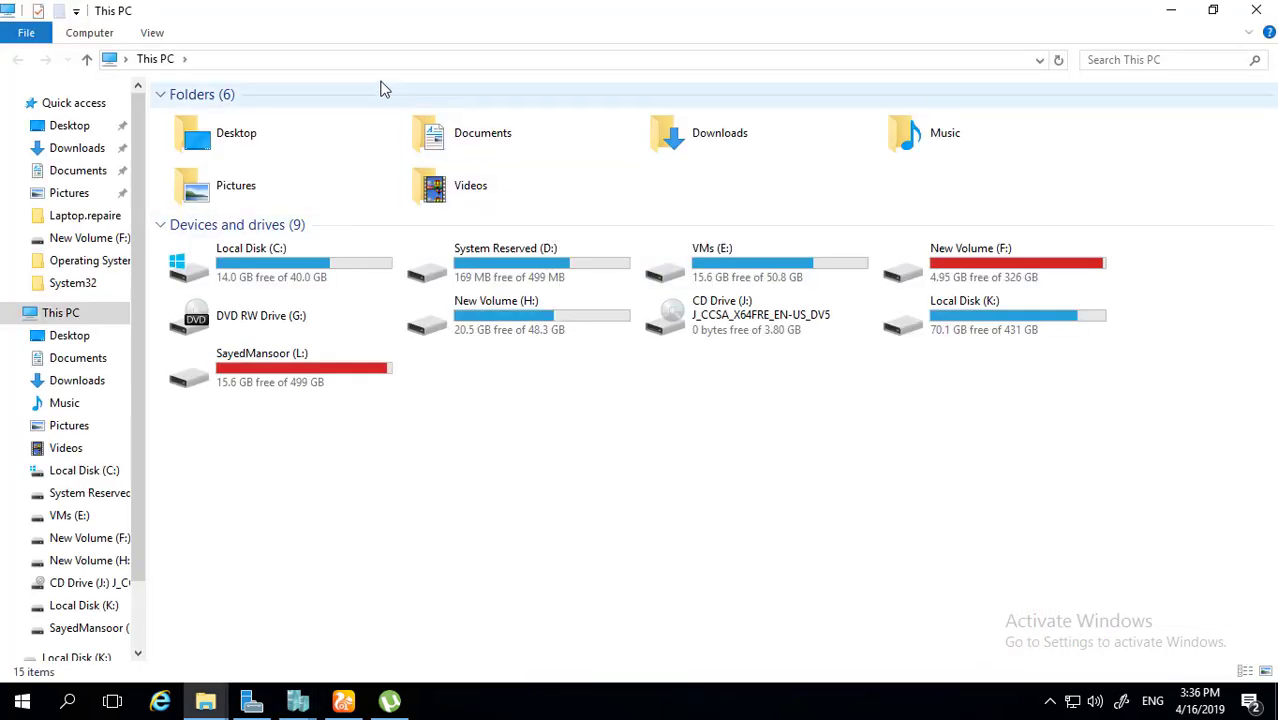
left_click(351, 62)
type("C:\\Users\\Public\\Documents\\Hyper-V\\Virtual Hard Disks\\New Virtual Hard Disk.vhdx")
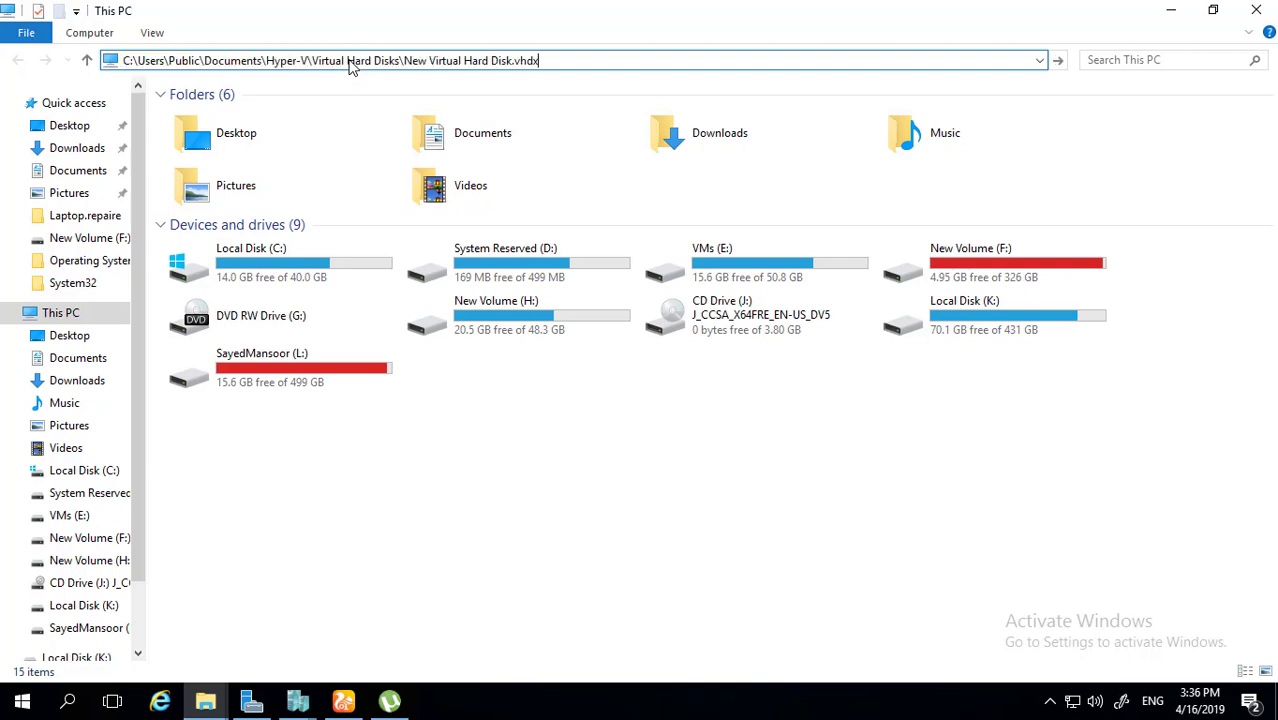
key("BackSpace")
key("BackSpace")
key("BackSpace")
key("BackSpace")
key("BackSpace")
key("BackSpace")
key("BackSpace")
key("BackSpace")
key("BackSpace")
key("BackSpace")
key("BackSpace")
key("BackSpace")
key("BackSpace")
key("BackSpace")
key("BackSpace")
key("BackSpace")
key("BackSpace")
key("BackSpace")
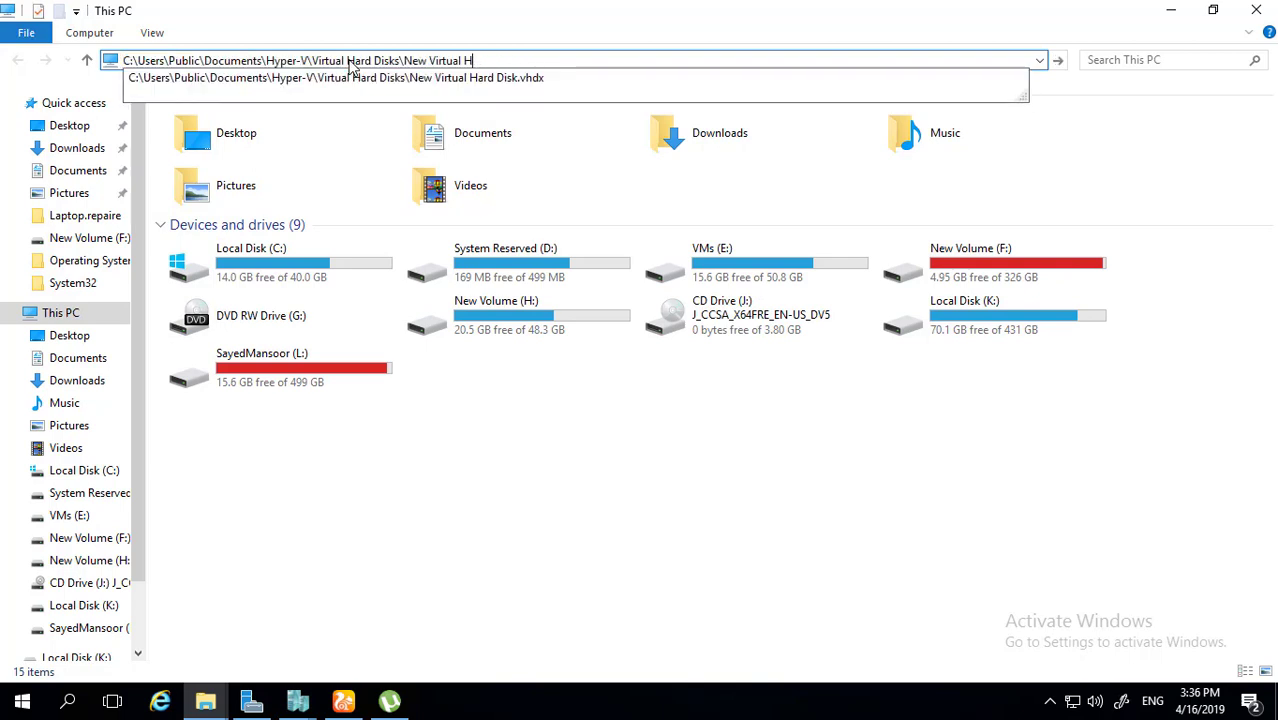
key("BackSpace")
key("BackSpace")
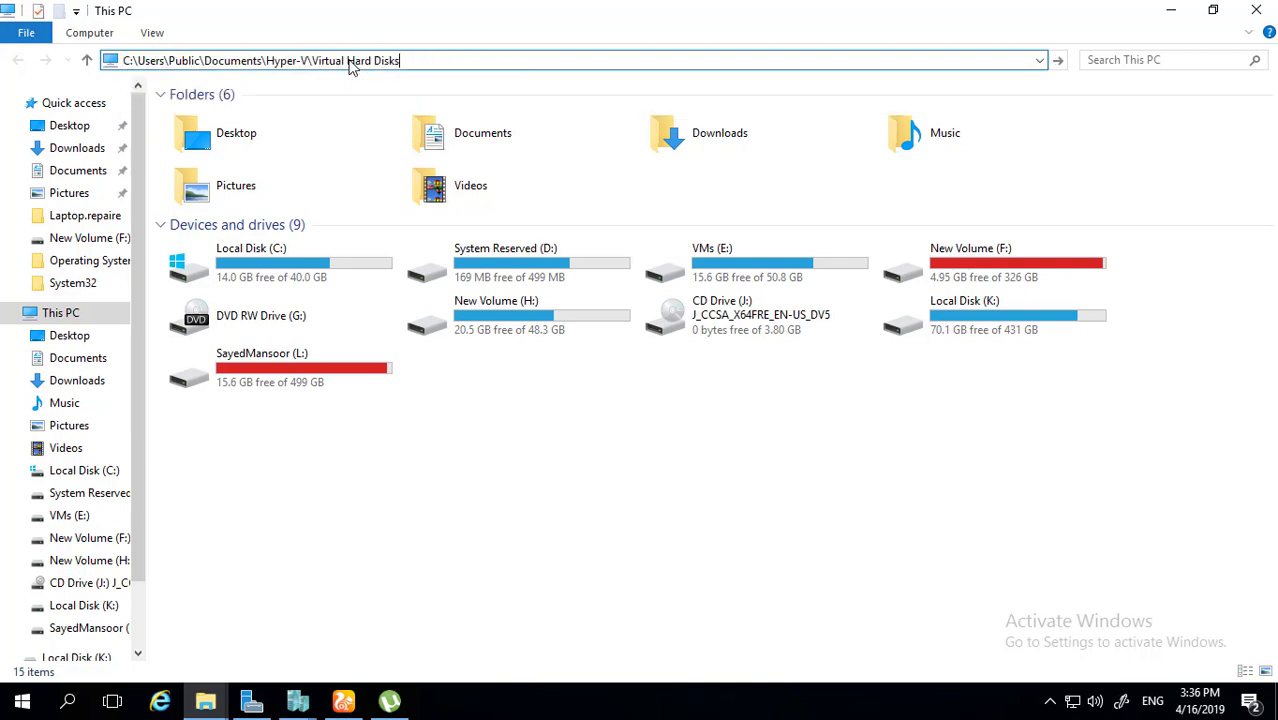
key("Return")
Permanently delete New Virtual Hard Disk.vhdx and close File Explorer.
left_click(299, 137)
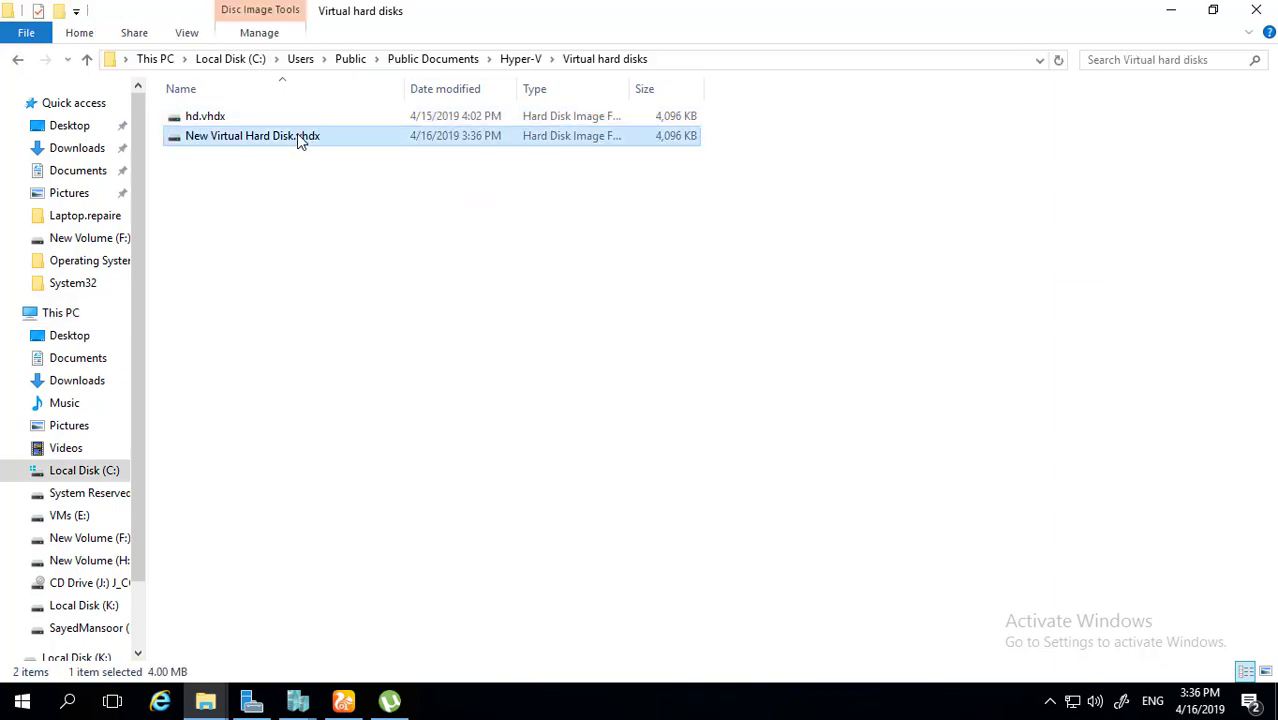
key("shift+Delete")
key("Return")
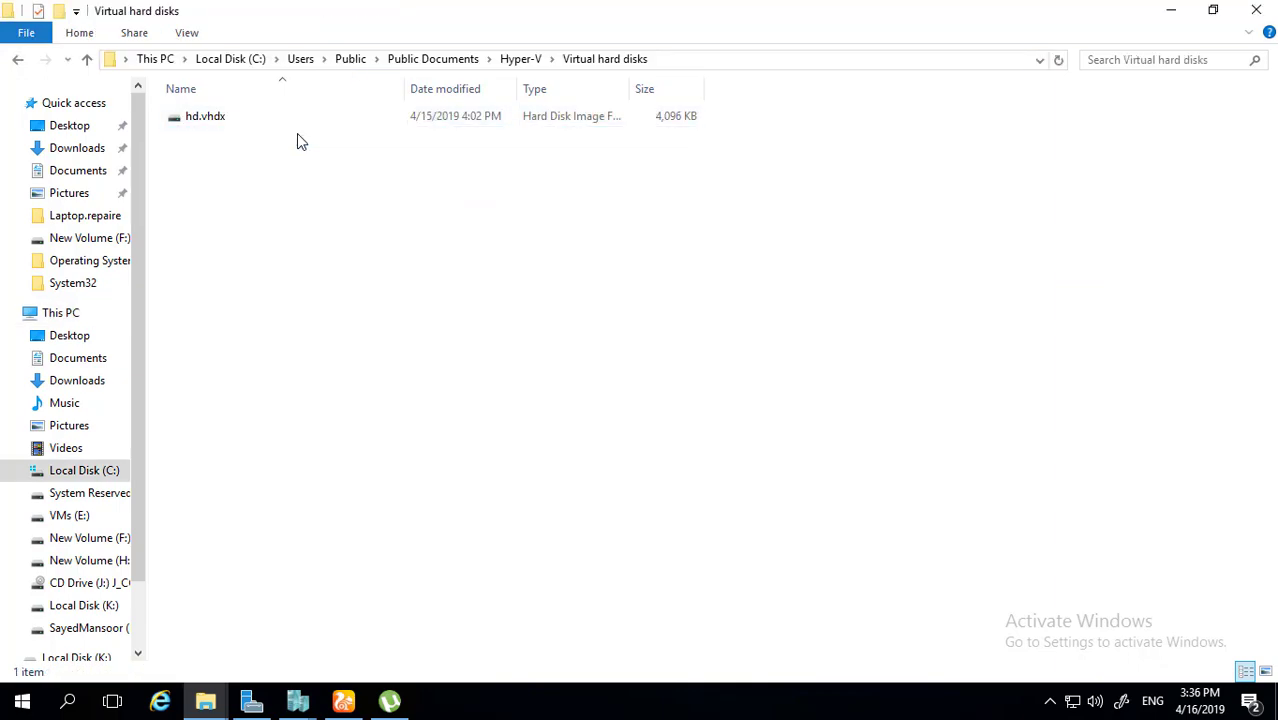
left_click(1247, 12)
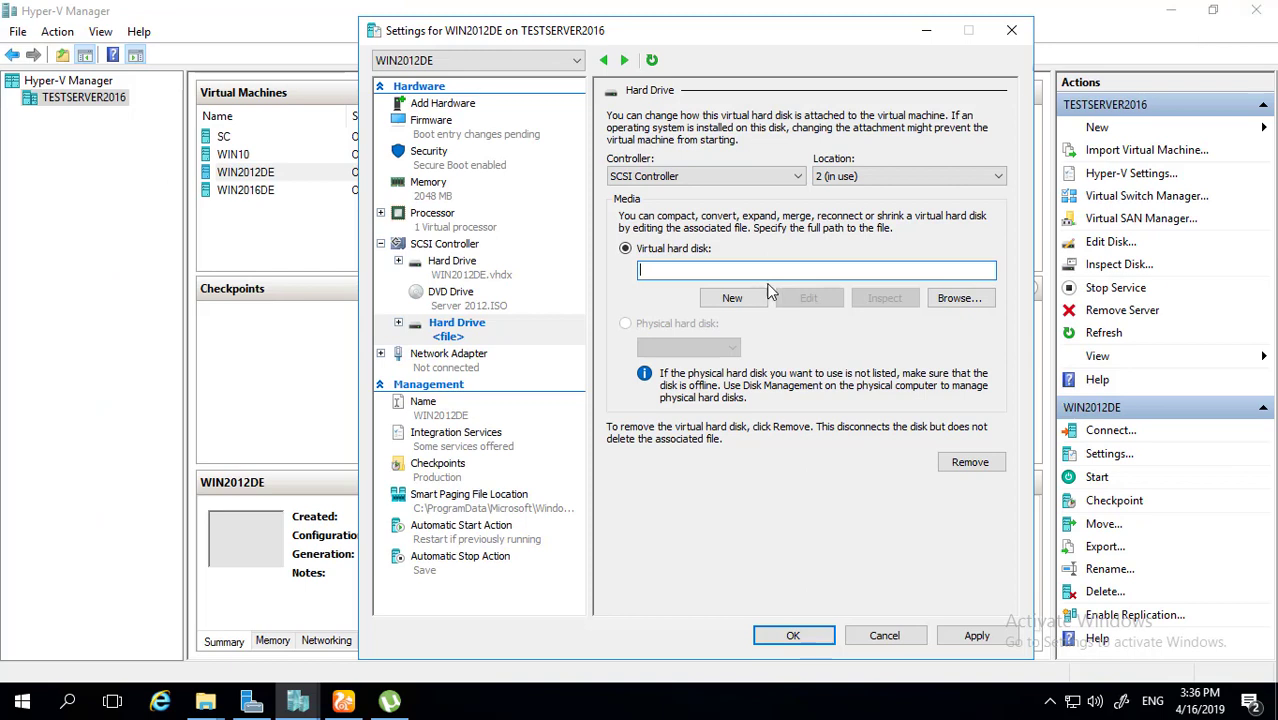
Attach Data.vhdx from the VMs (E:) drive as the virtual hard disk of the added drive and save the WIN2012DE settings.
left_click(955, 300)
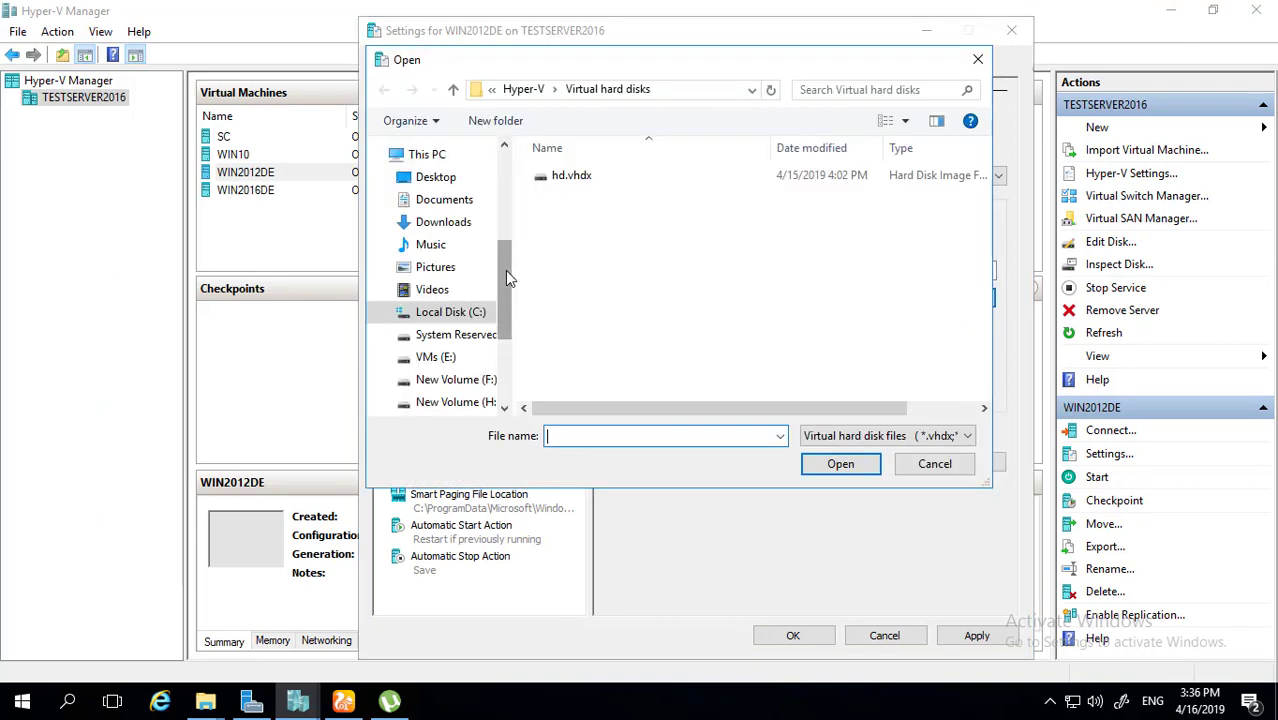
left_click_drag(505, 270, 505, 305)
left_click(435, 237)
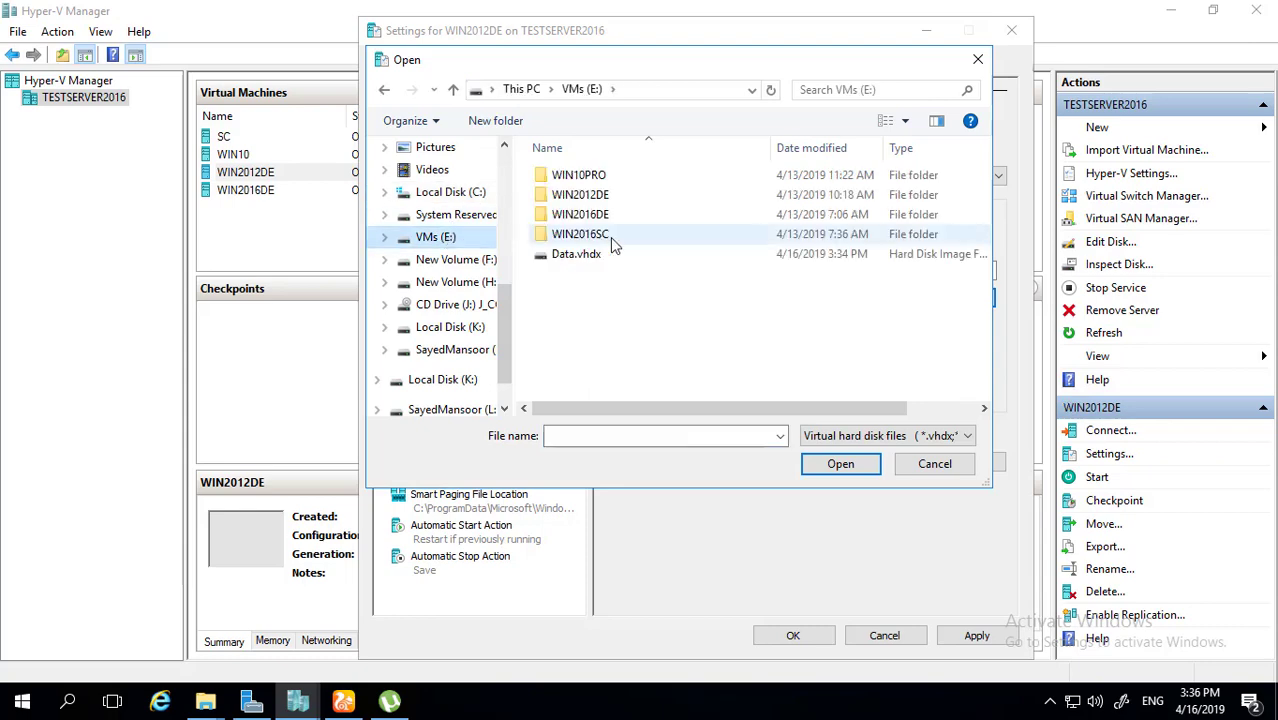
left_click(576, 256)
left_click(840, 465)
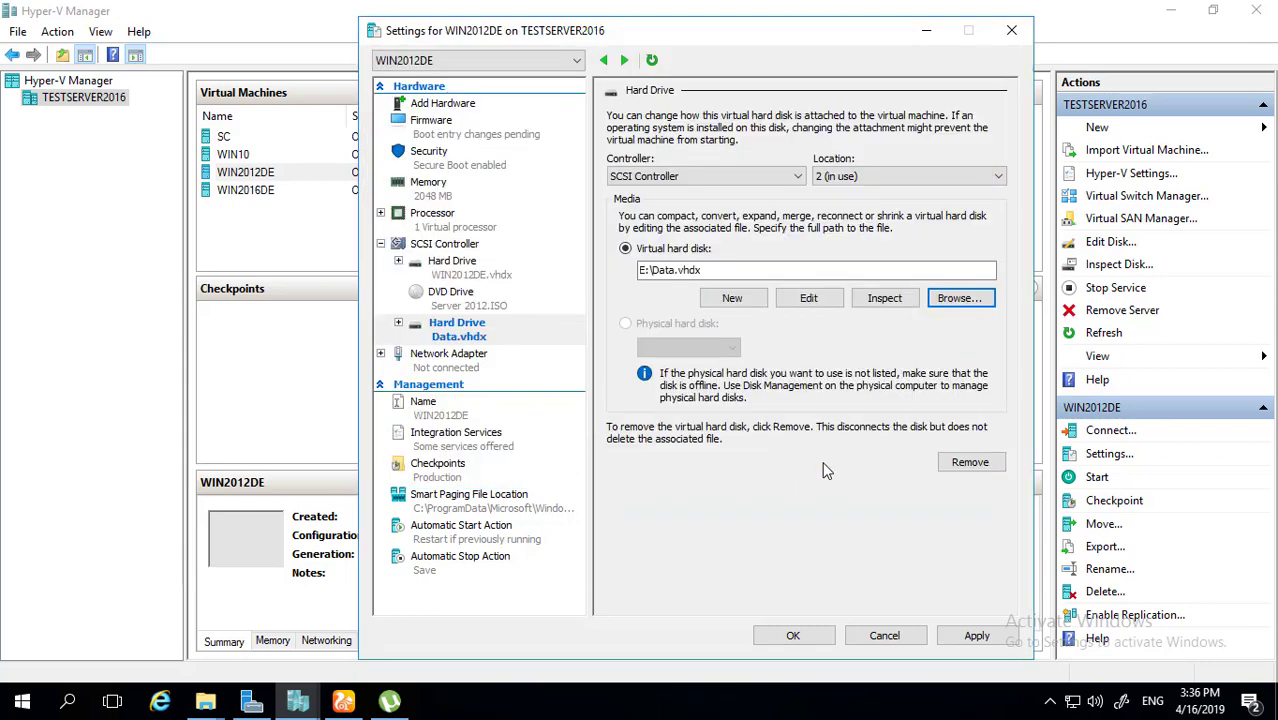
left_click(976, 636)
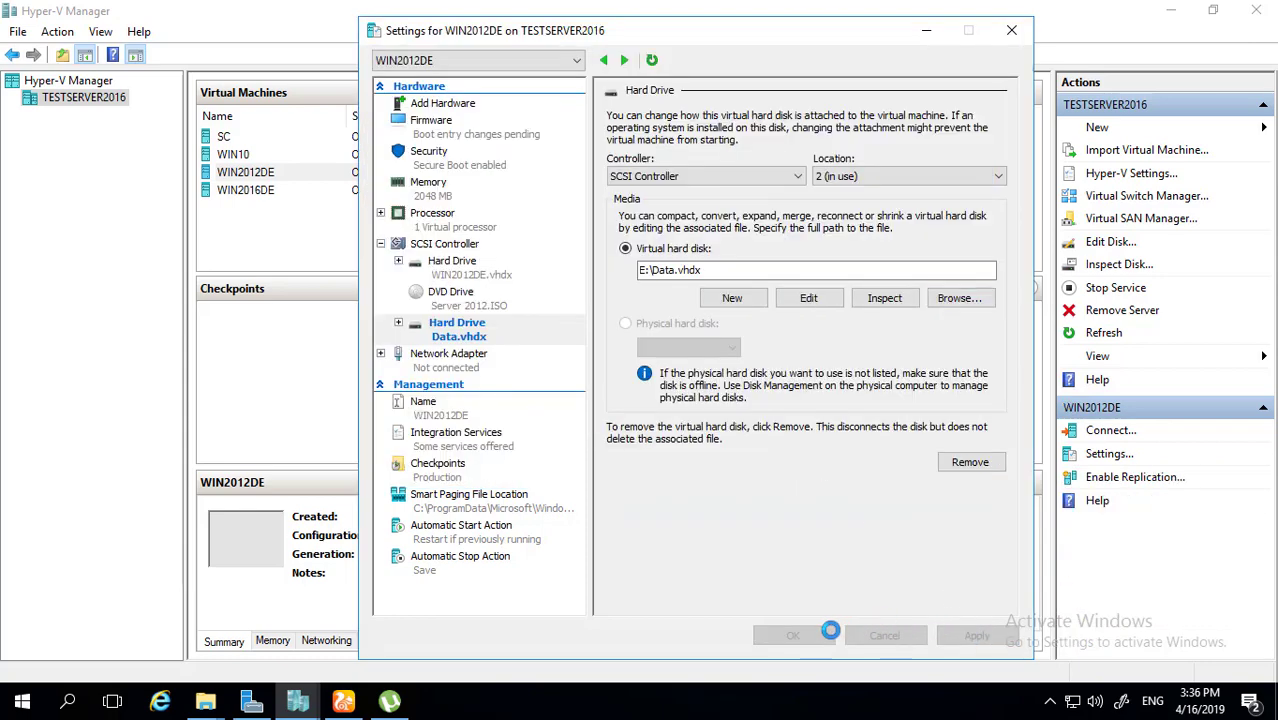
left_click(795, 636)
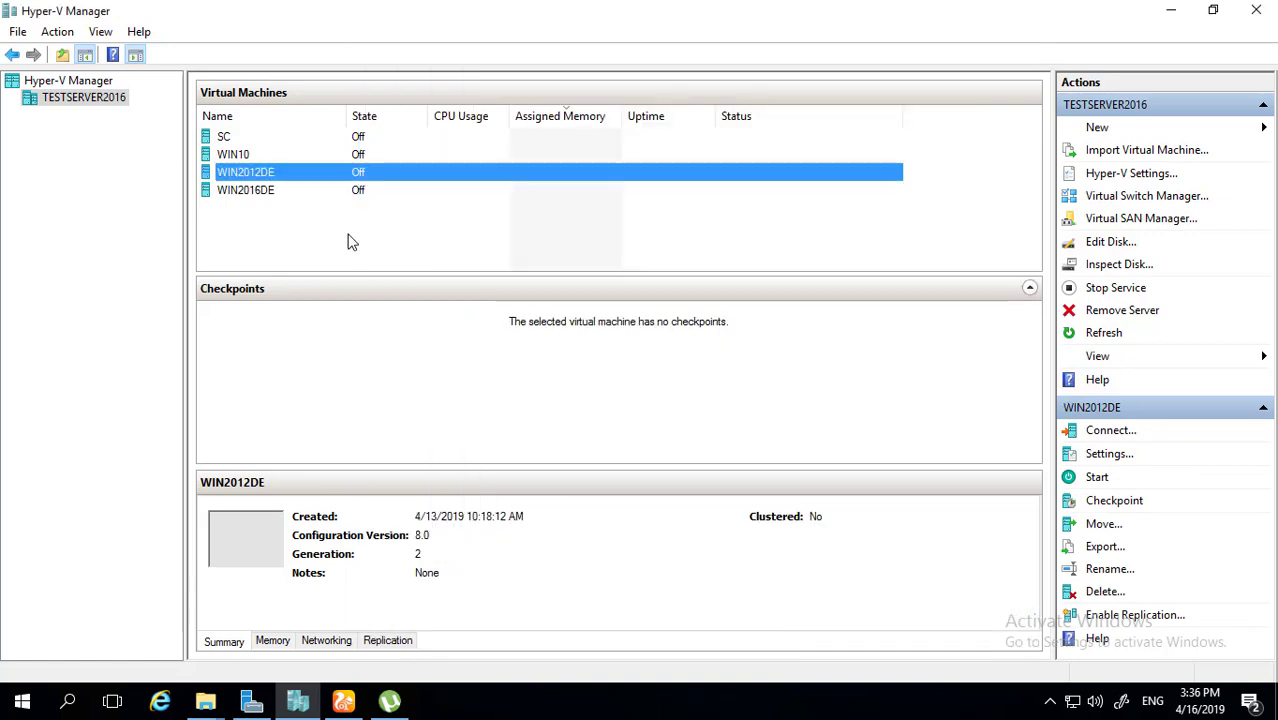
Start the WIN2012DE virtual machine and connect to it.
right_click(251, 174)
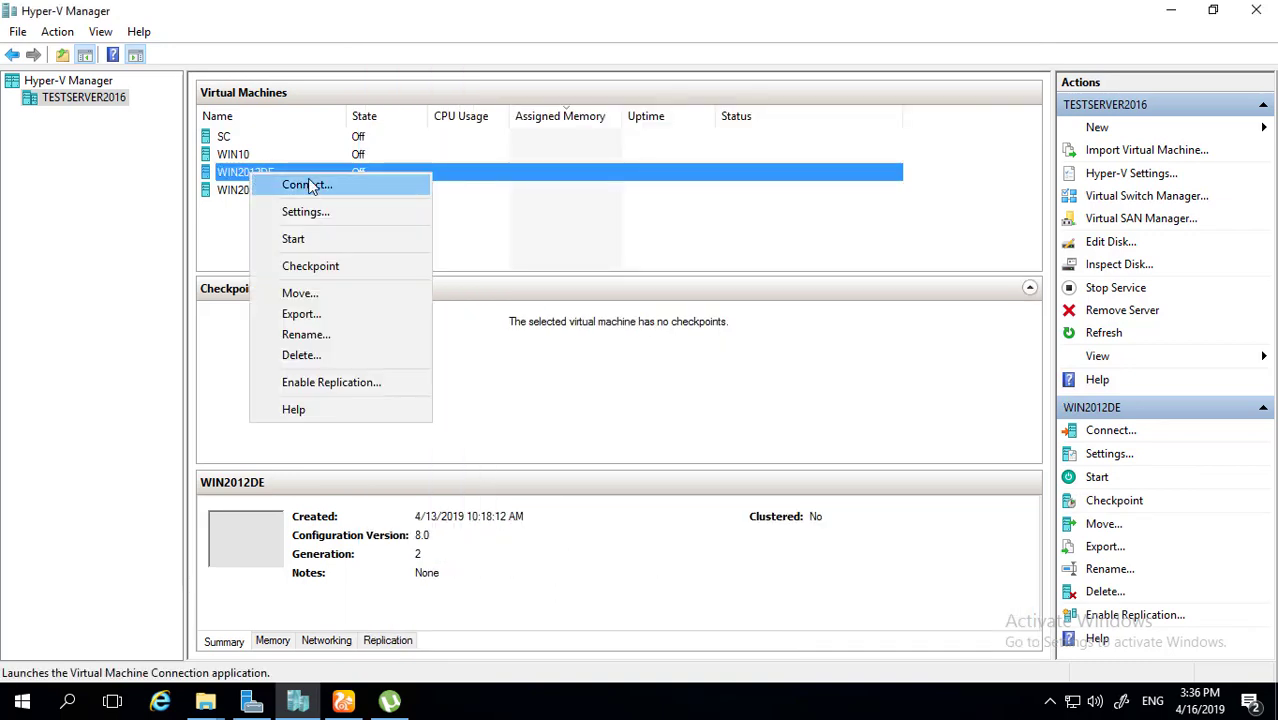
left_click(300, 239)
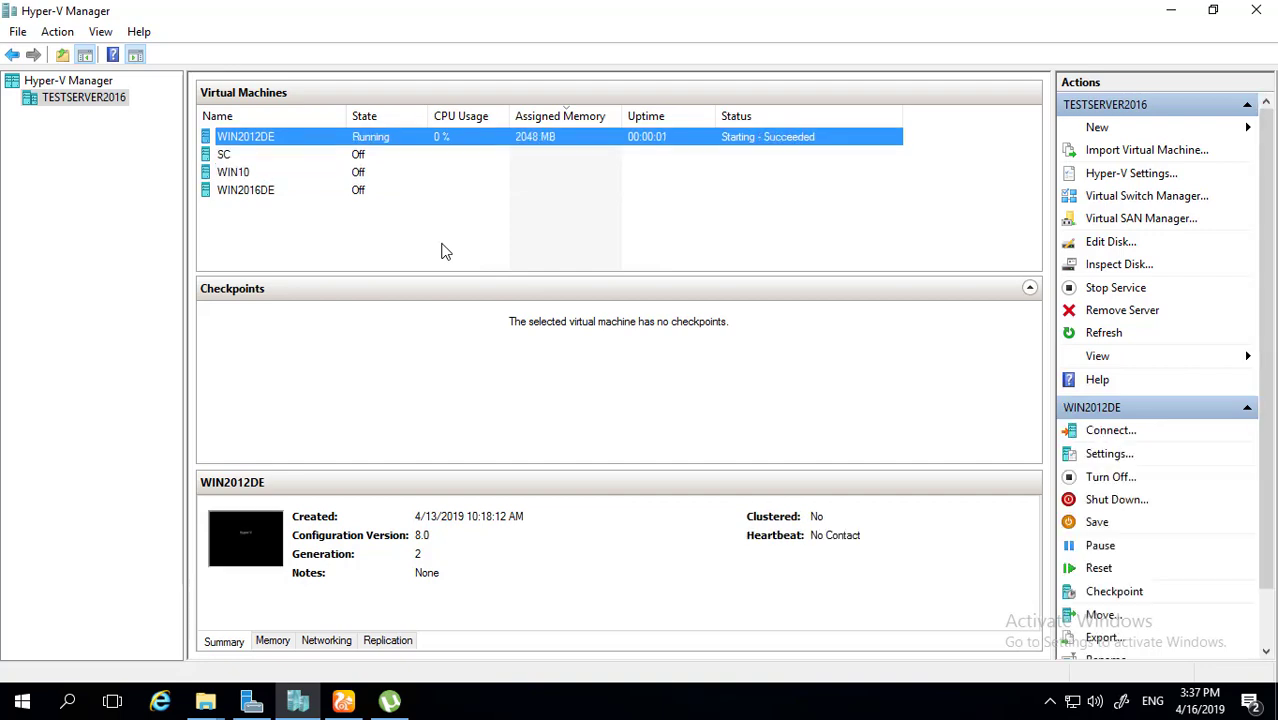
right_click(268, 147)
left_click(300, 153)
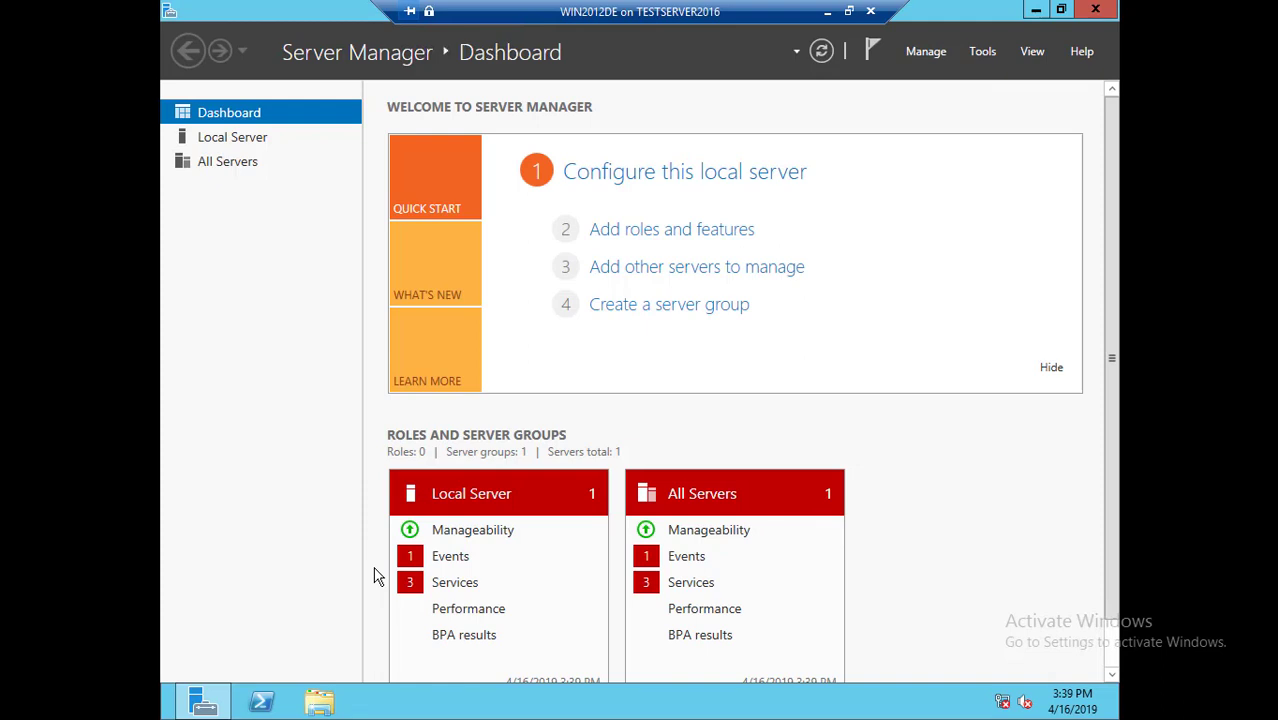
Open Disk Management inside the virtual machine by running diskmgmt.msc and maximize its window.
key("super+r")
type("dism")
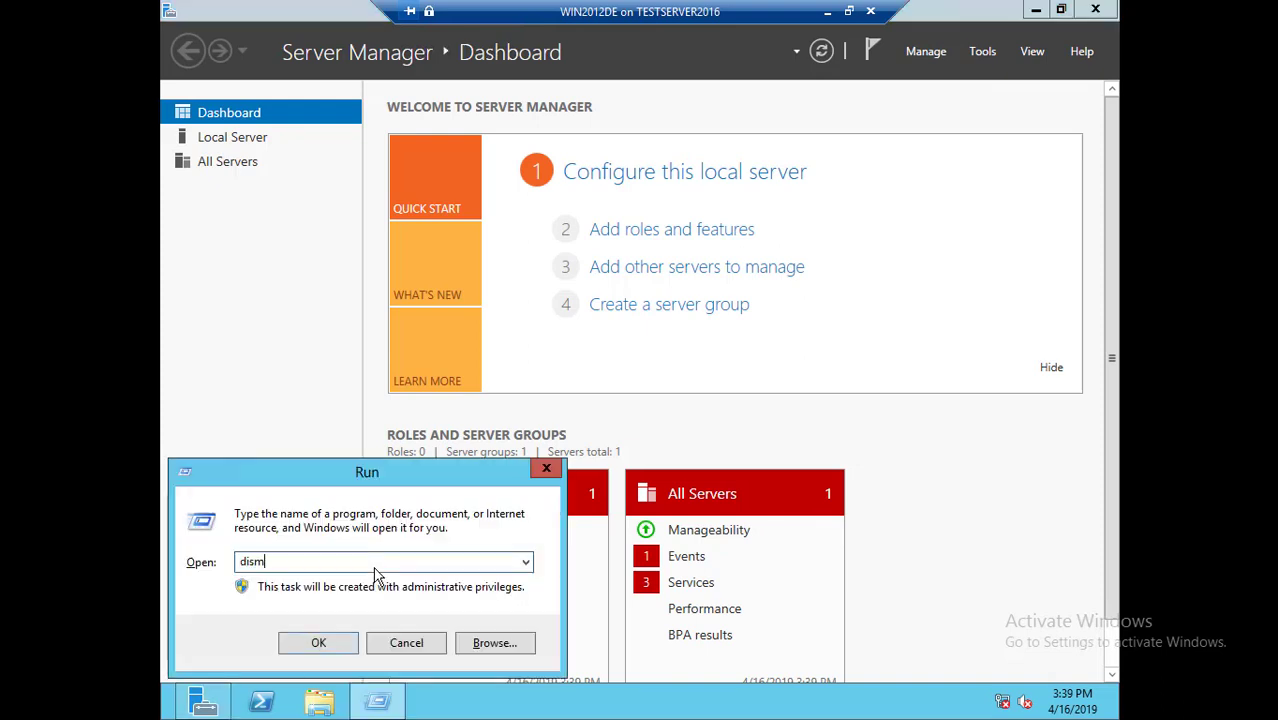
type("mgmt.msc")
key("Return")
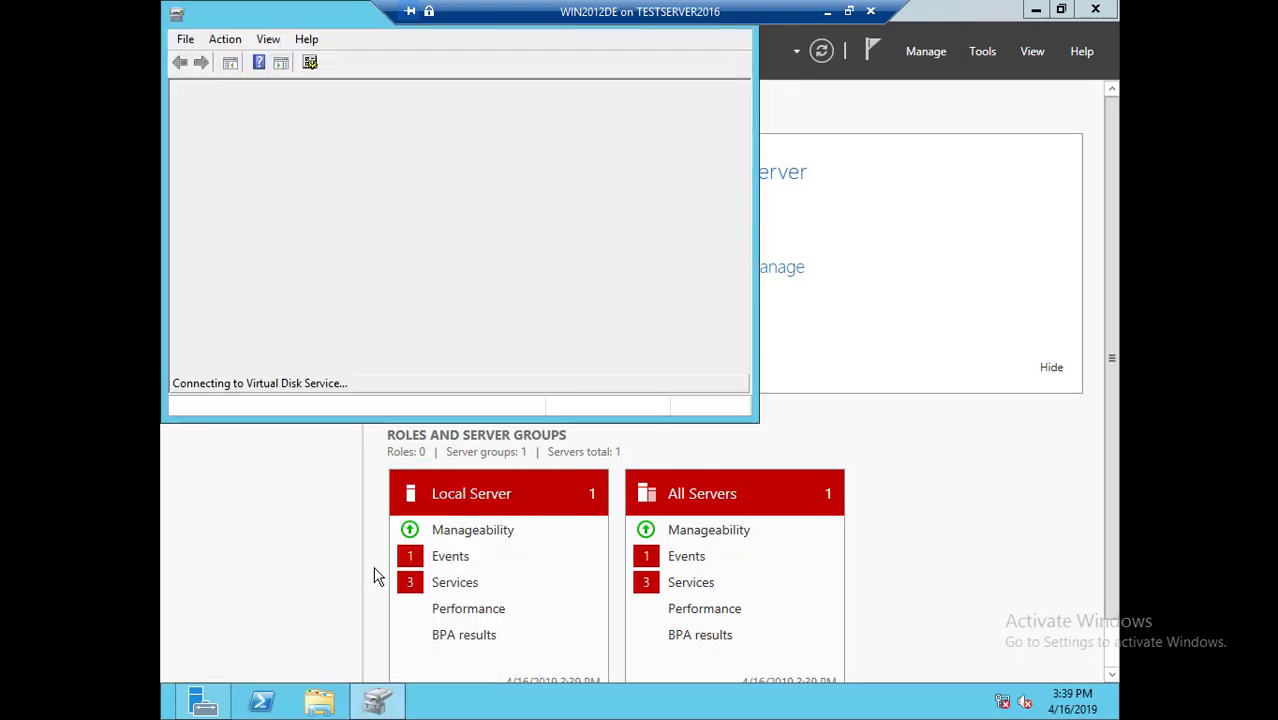
left_click_drag(333, 31, 518, 198)
left_click(884, 179)
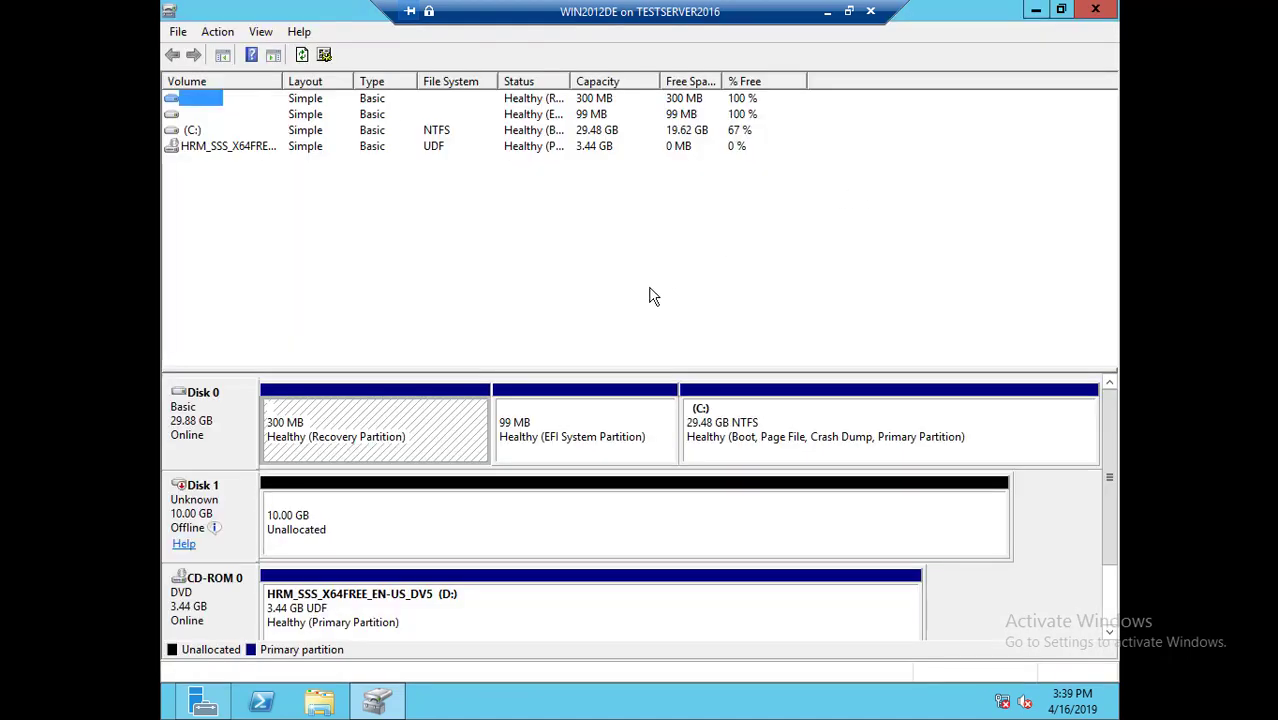
Bring the offline 10 GB Disk 1 online.
left_click(328, 512)
mouse_move(200, 533)
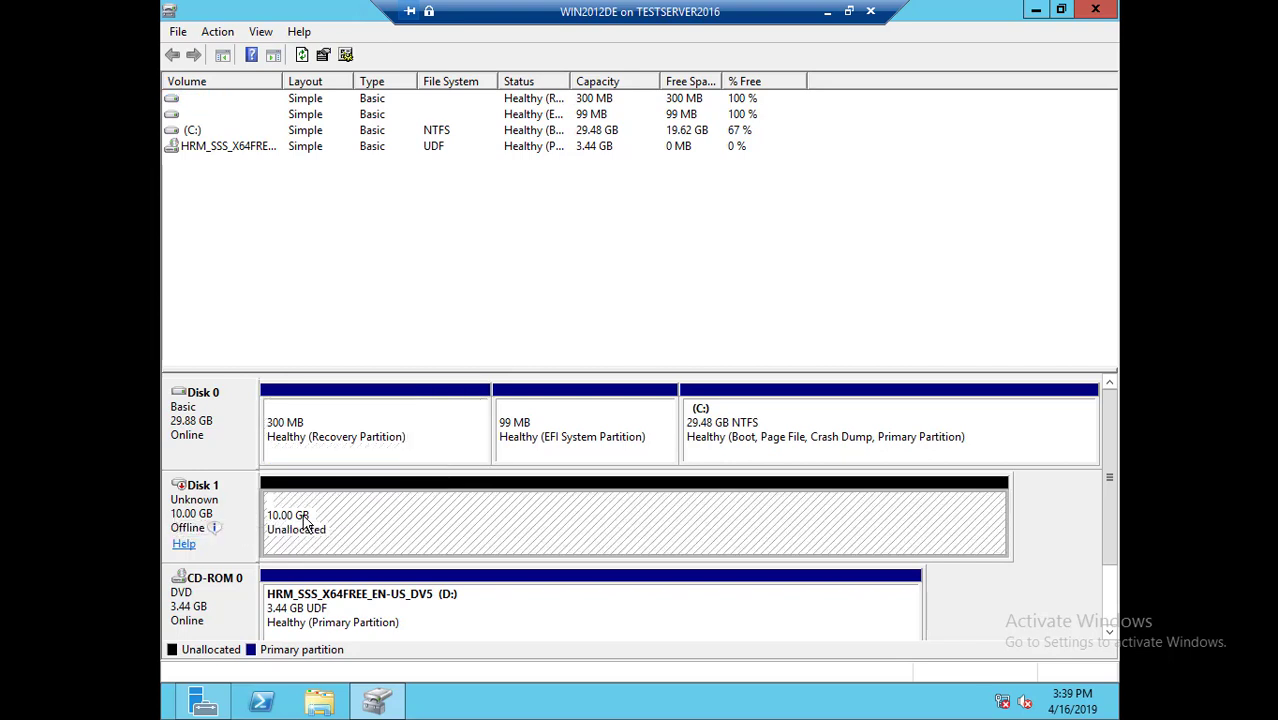
left_click(250, 521)
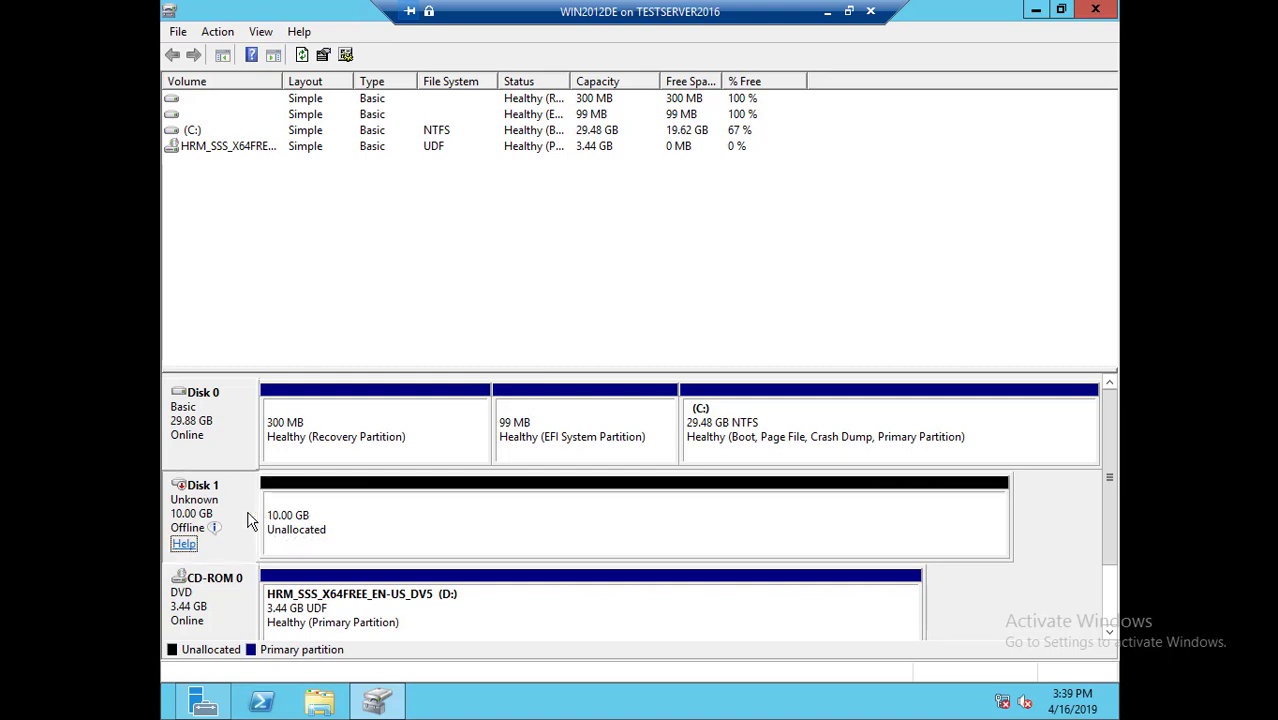
right_click(236, 508)
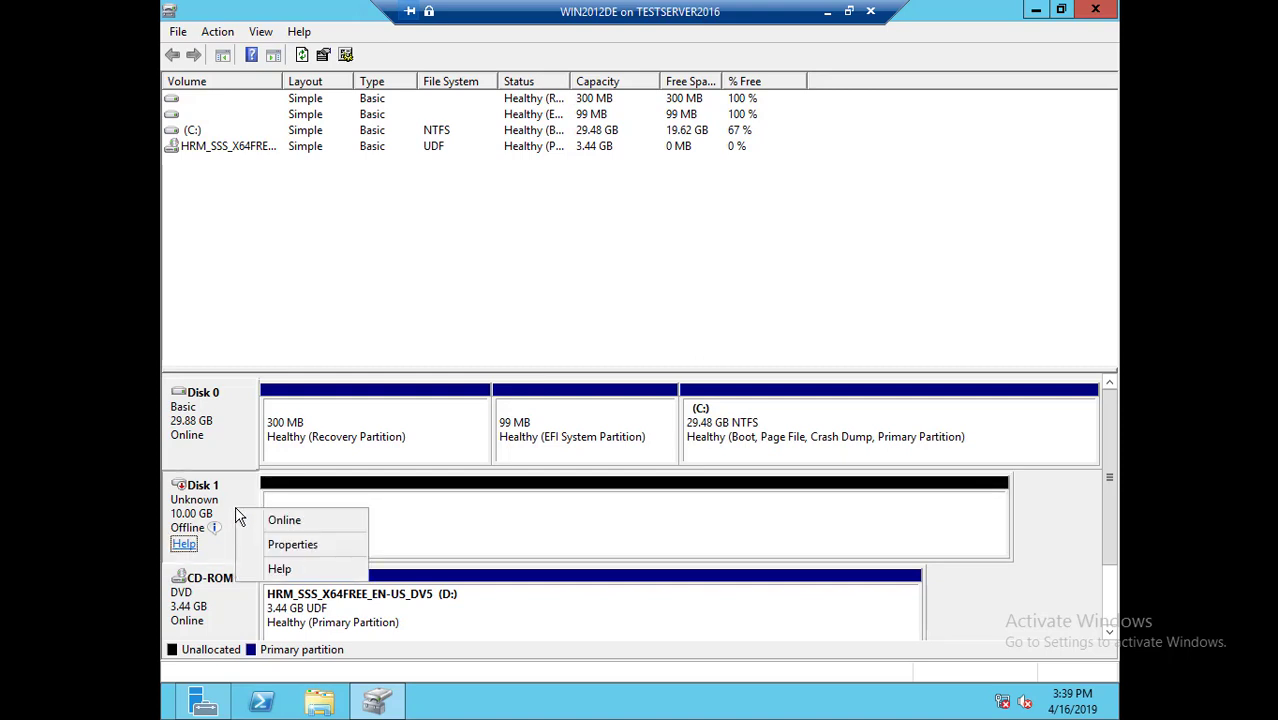
left_click(281, 517)
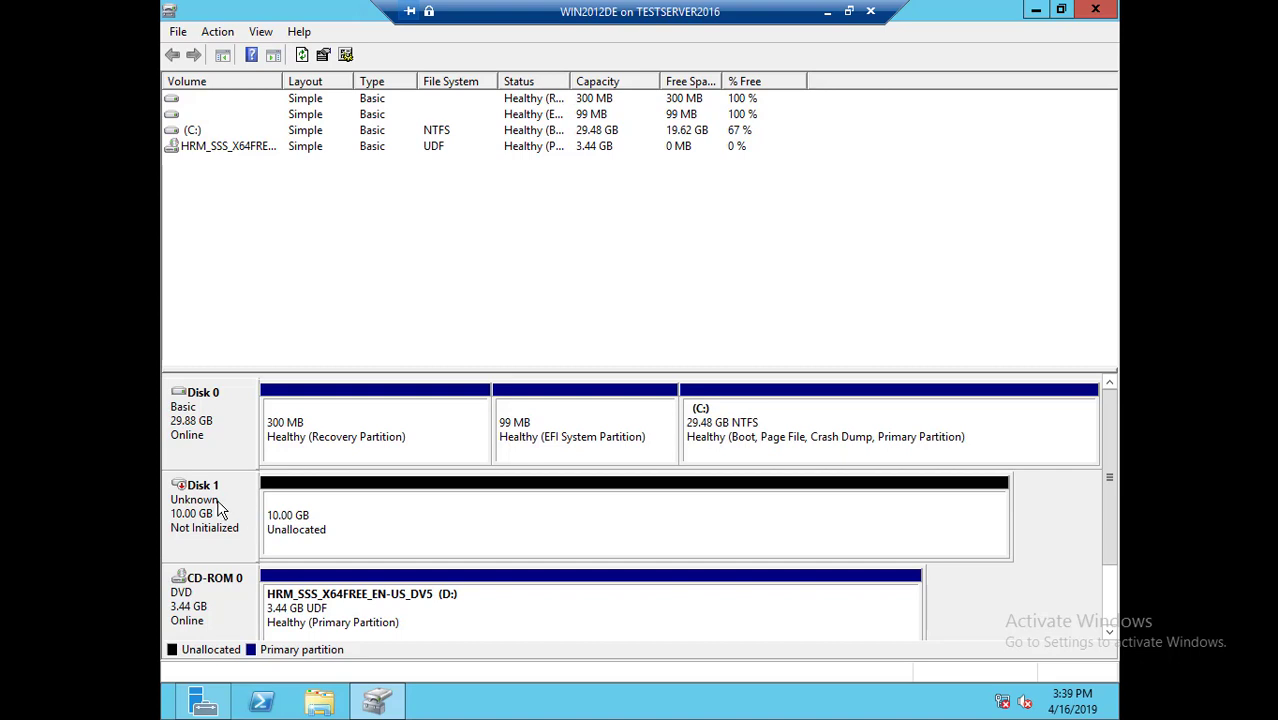
Initialize Disk 1 with the GPT (GUID Partition Table) partition style.
right_click(232, 505)
left_click(272, 514)
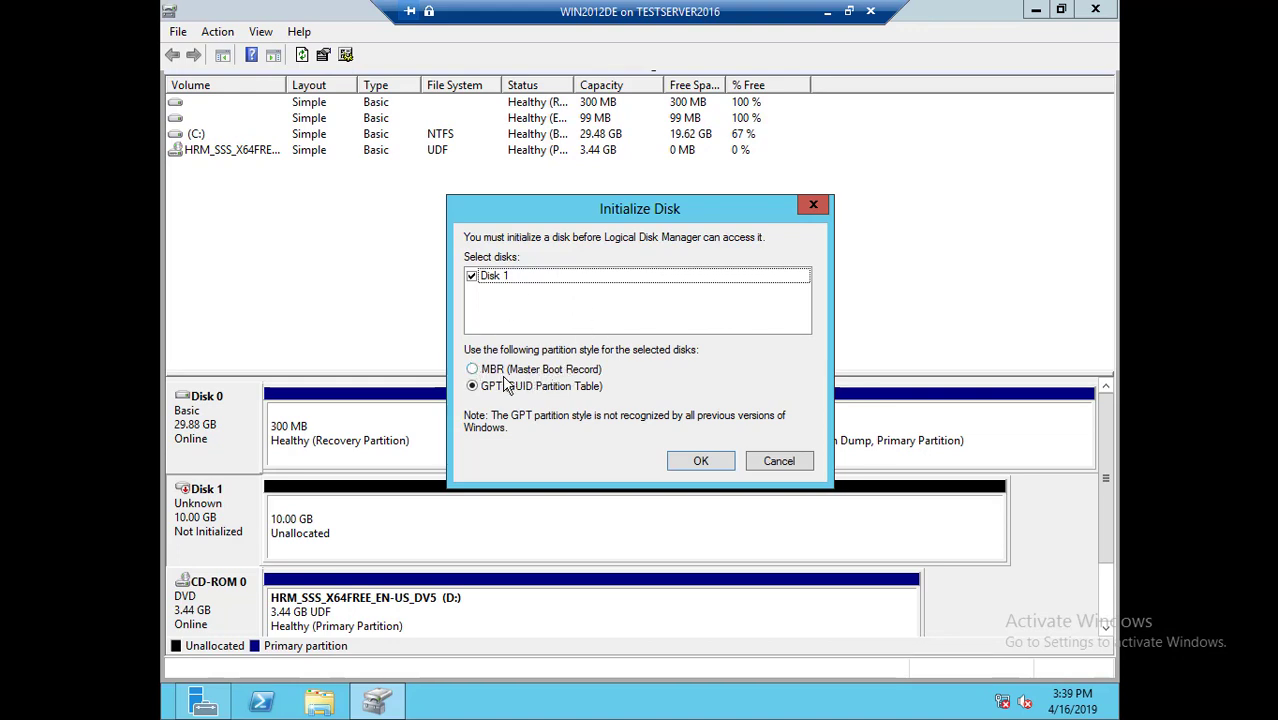
left_click(701, 462)
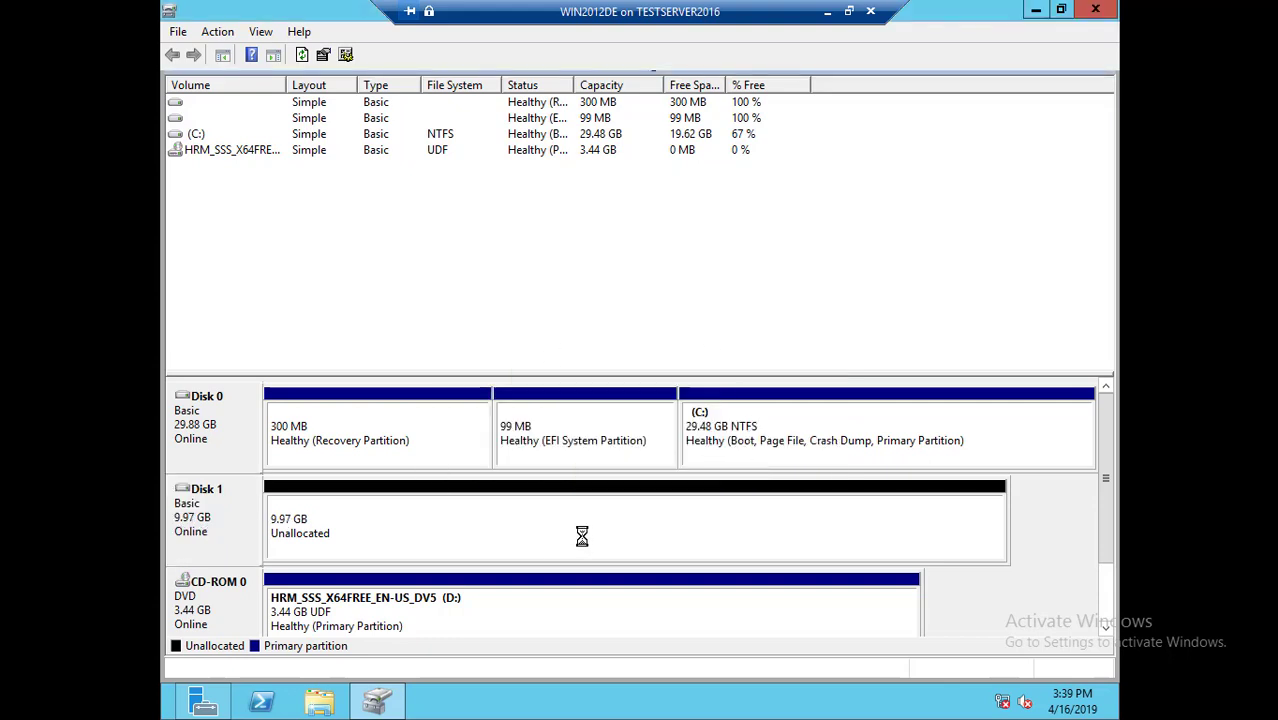
Create a 10206 MB simple volume on Disk 1 with drive letter E, quick-formatted as NTFS and labelled New Volume.
left_click(519, 525)
left_click(247, 527)
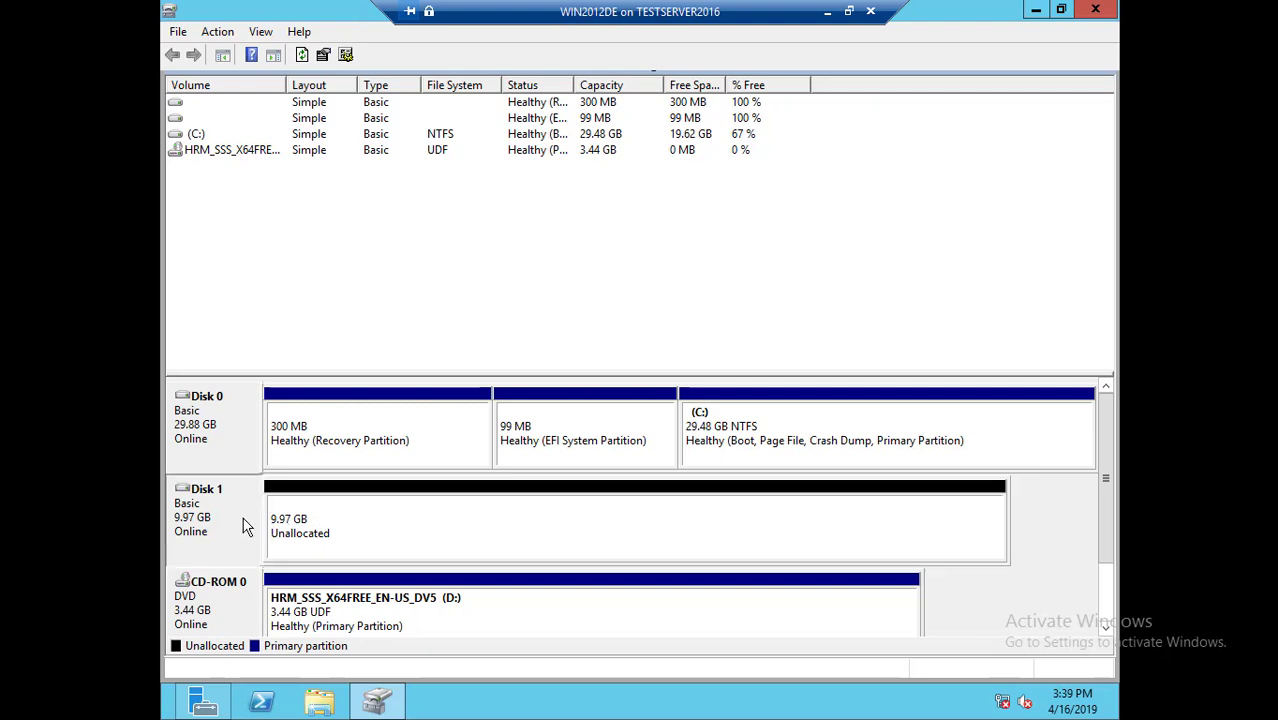
right_click(247, 527)
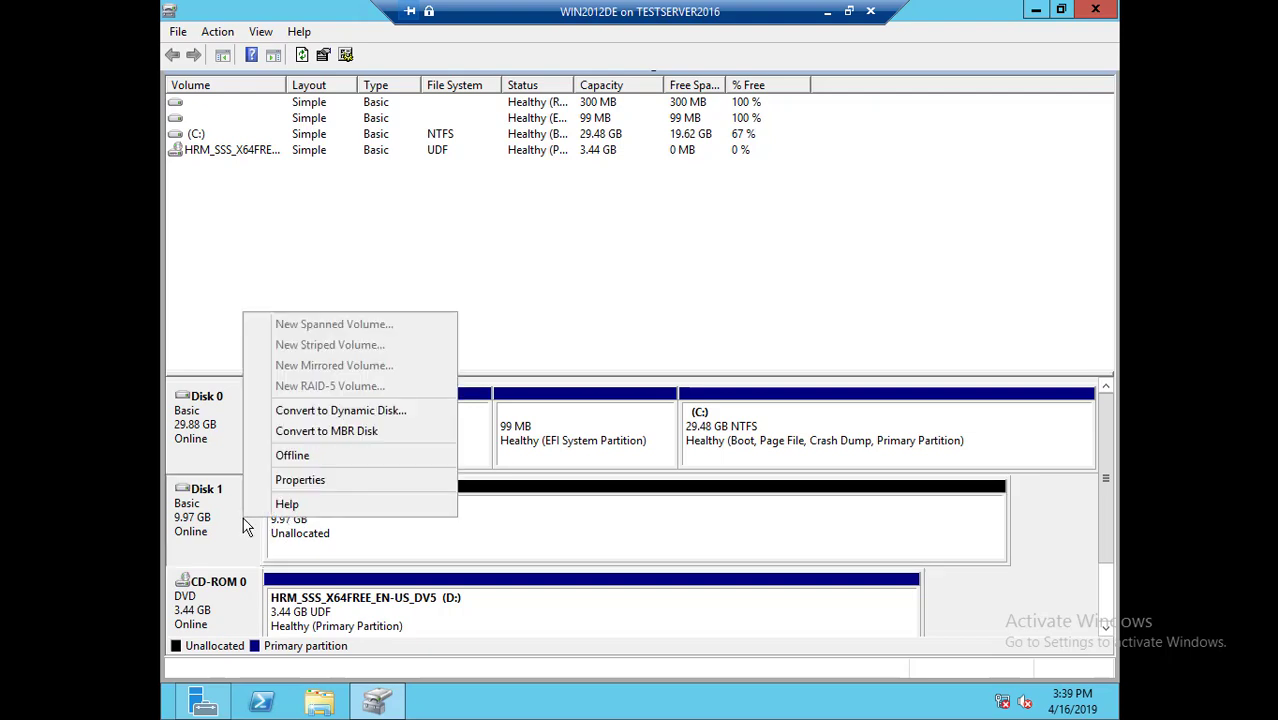
left_click(422, 537)
right_click(422, 540)
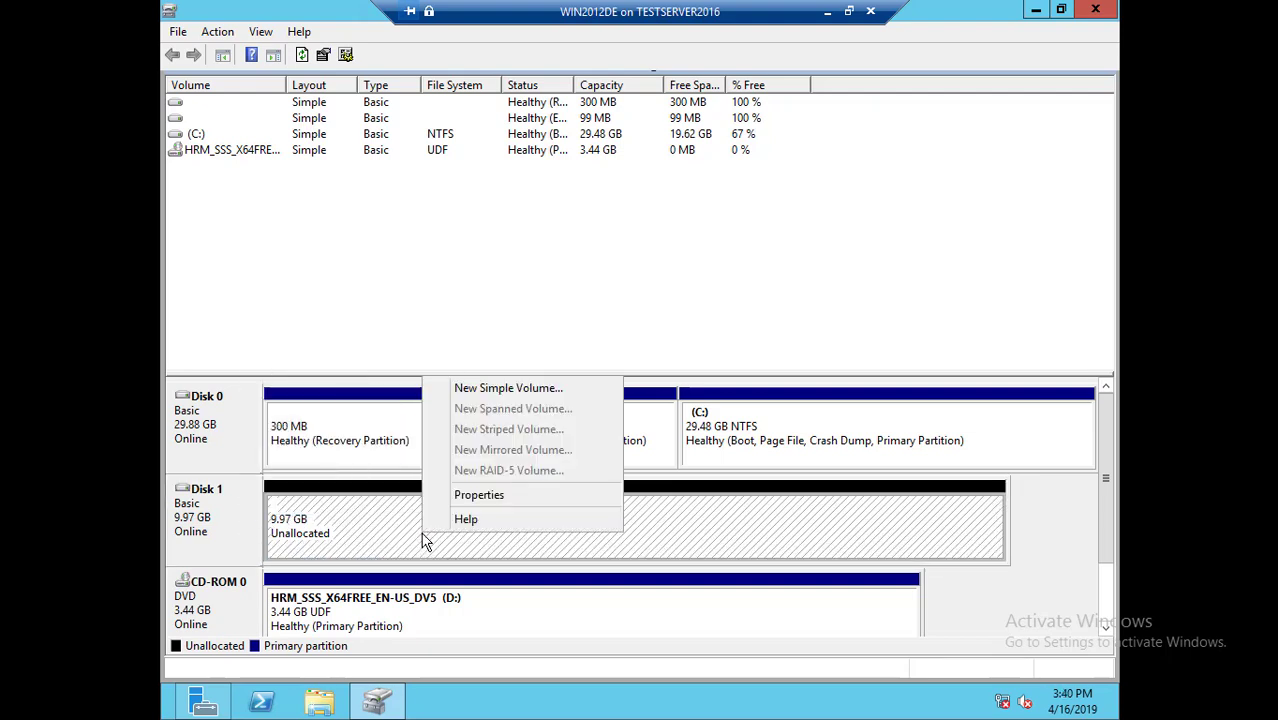
left_click(520, 389)
left_click(529, 439)
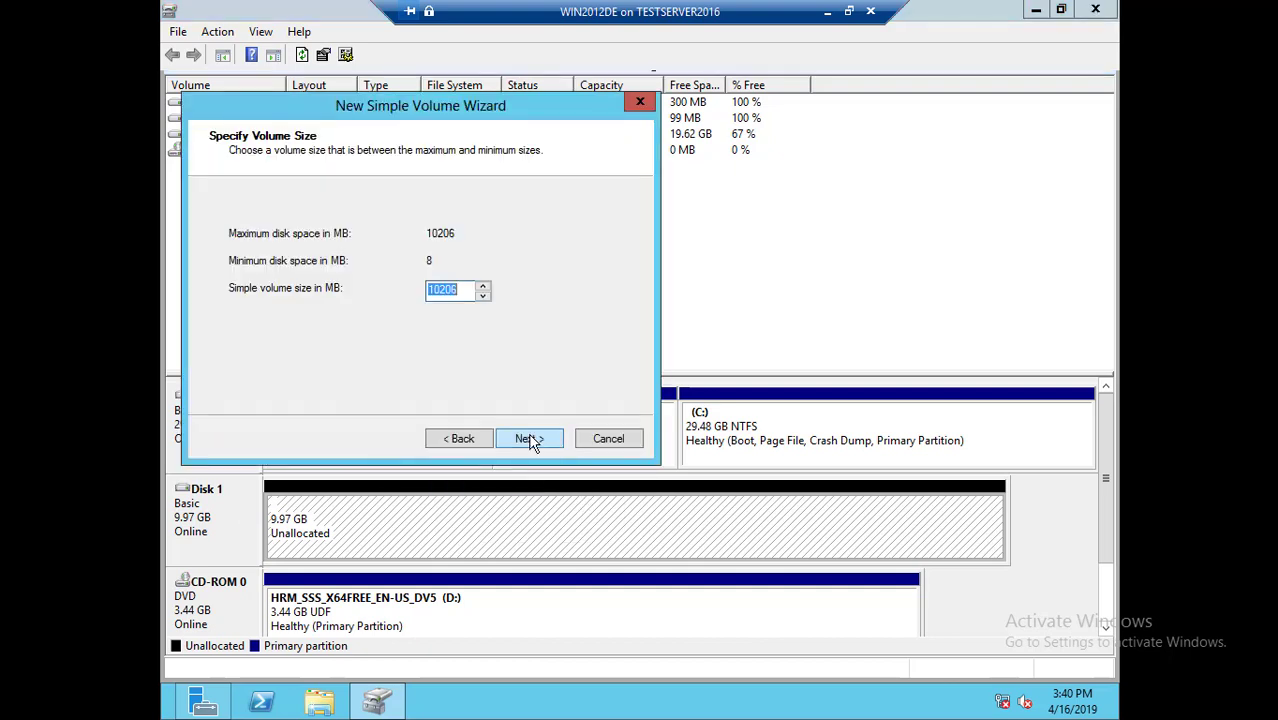
left_click(530, 440)
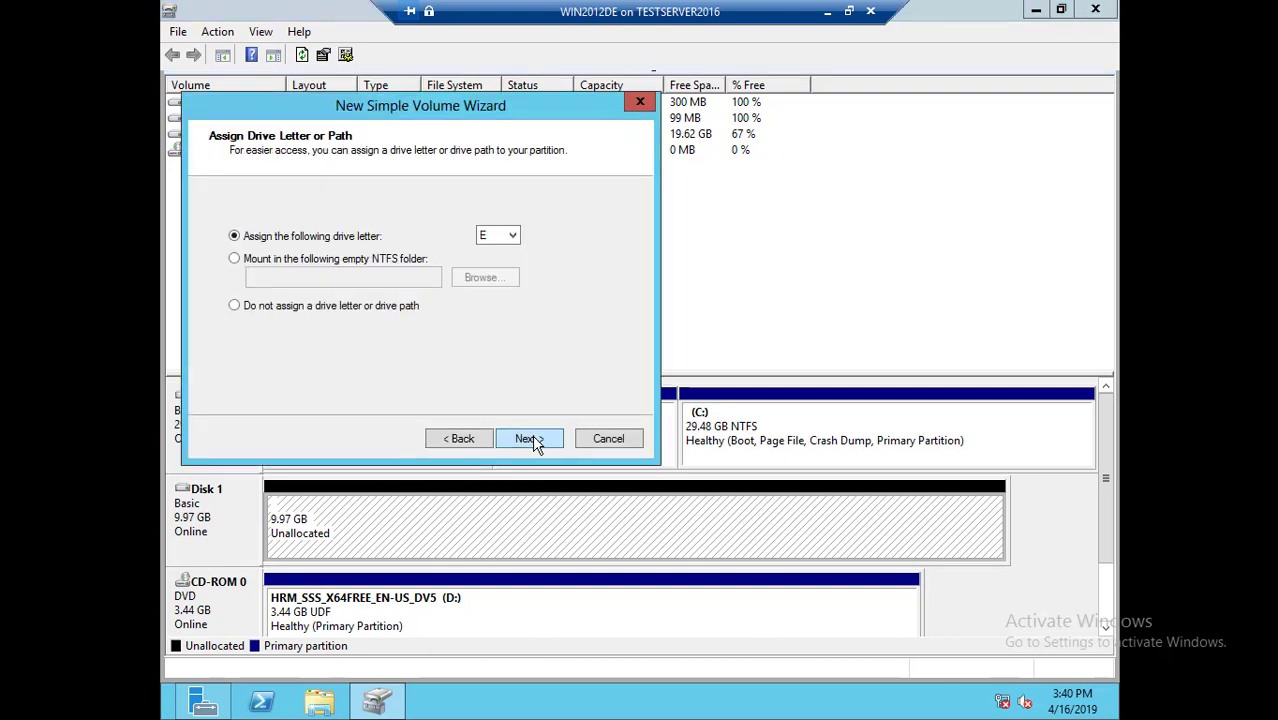
left_click(530, 440)
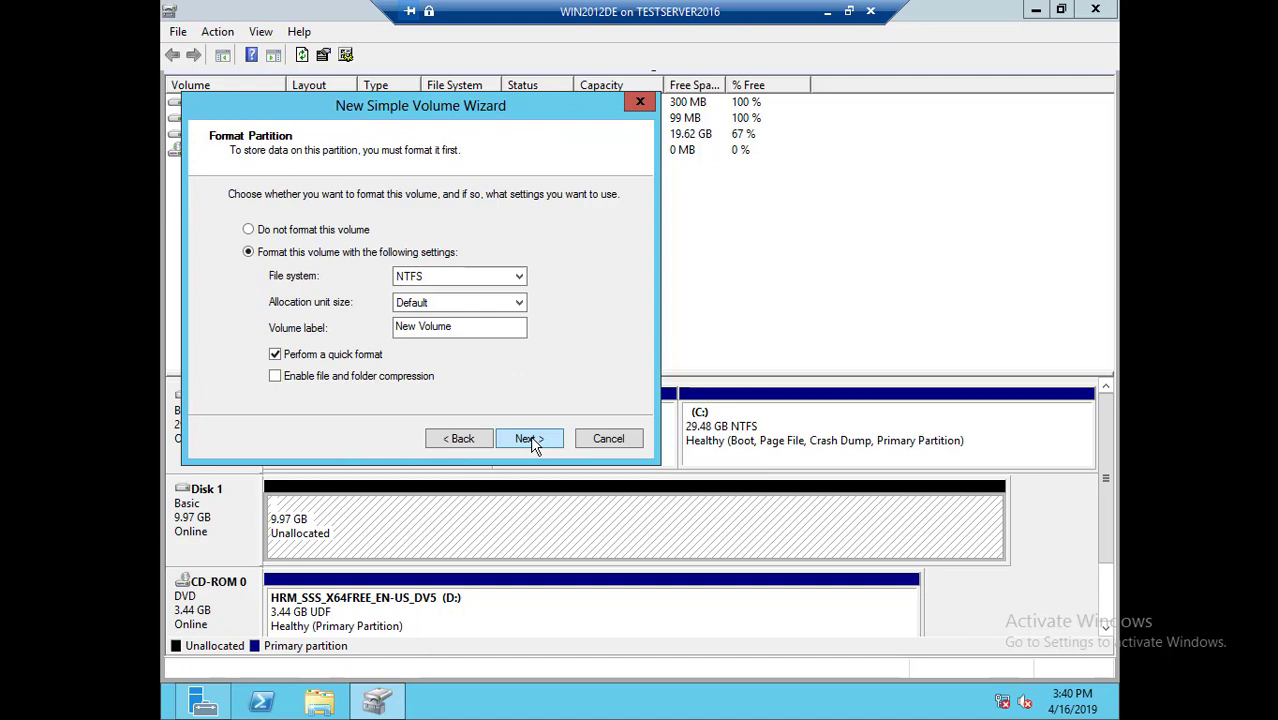
left_click(530, 440)
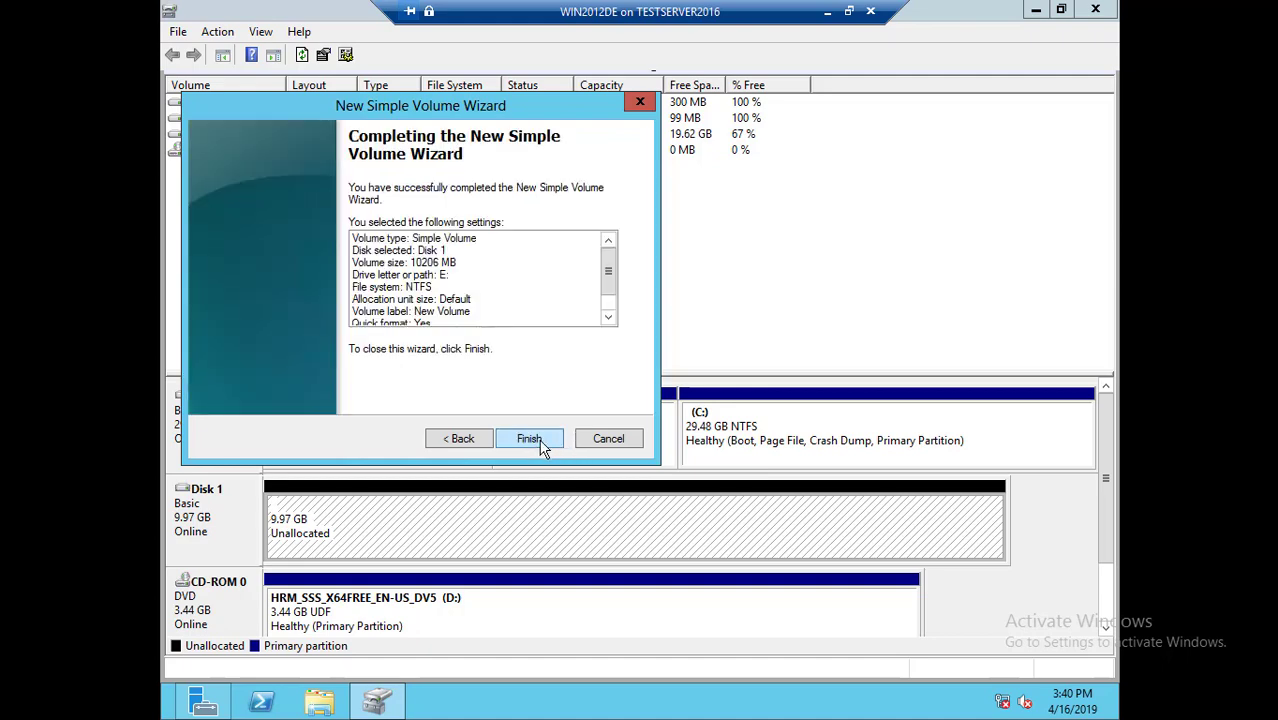
left_click(529, 439)
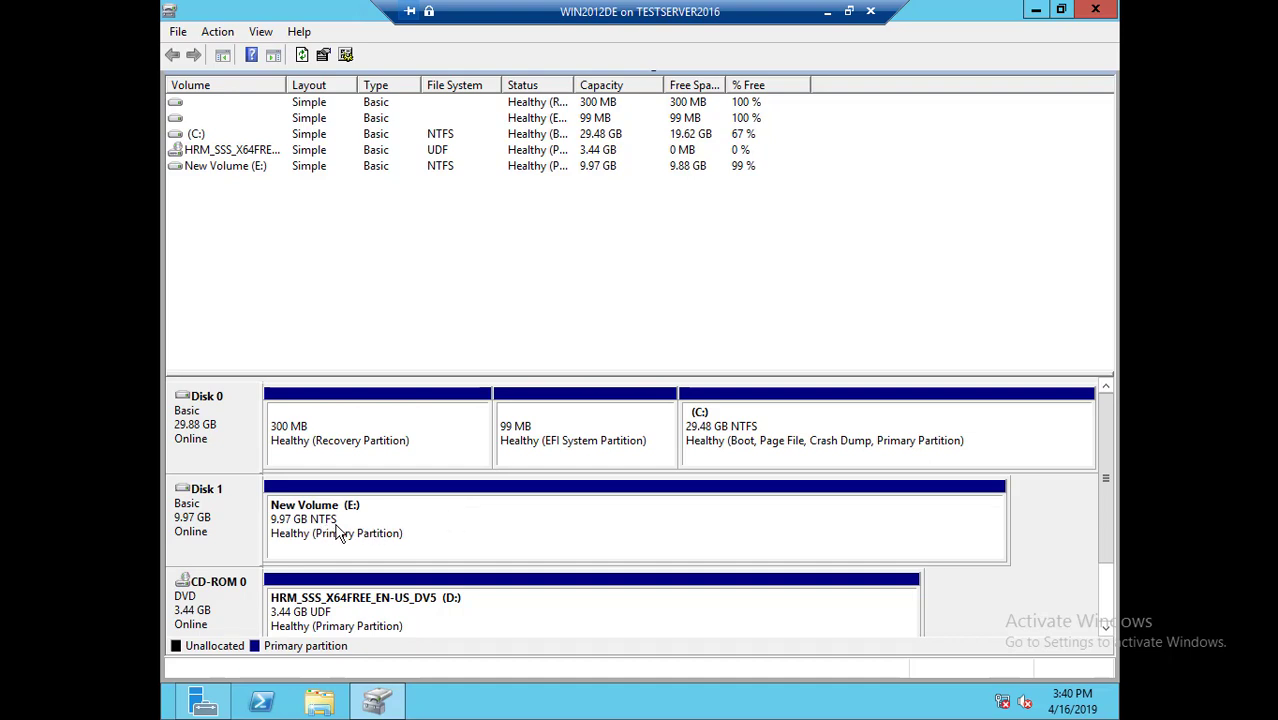
Open New Volume (E:) in a maximized File Explorer, create a new folder in it and return to the Computer view.
key("super+e")
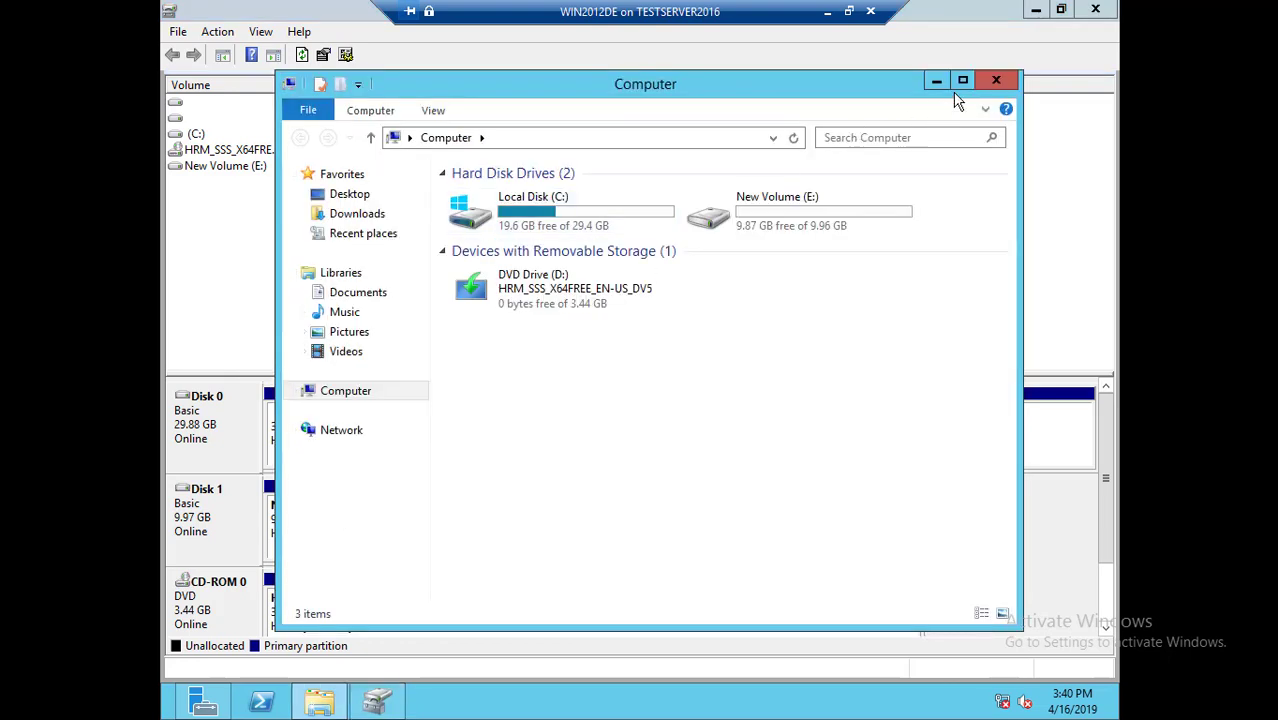
left_click(961, 84)
left_click(680, 150)
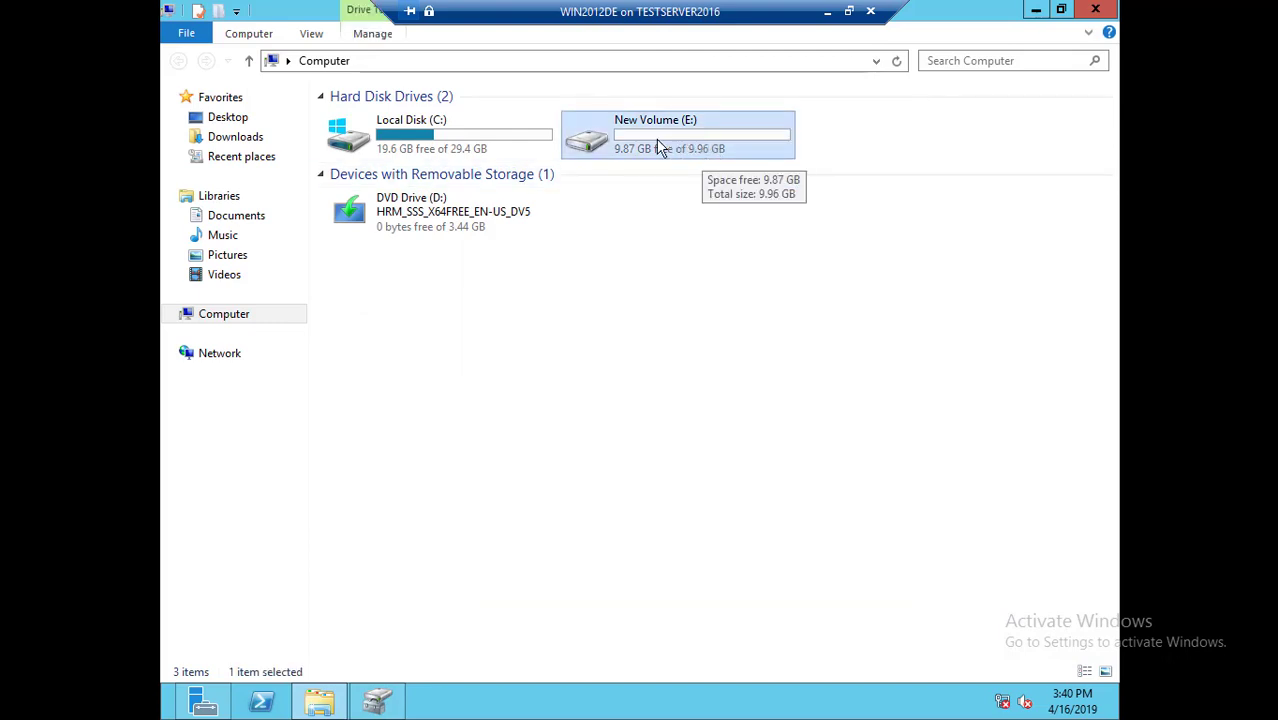
double_click(658, 147)
key("alt+Left")
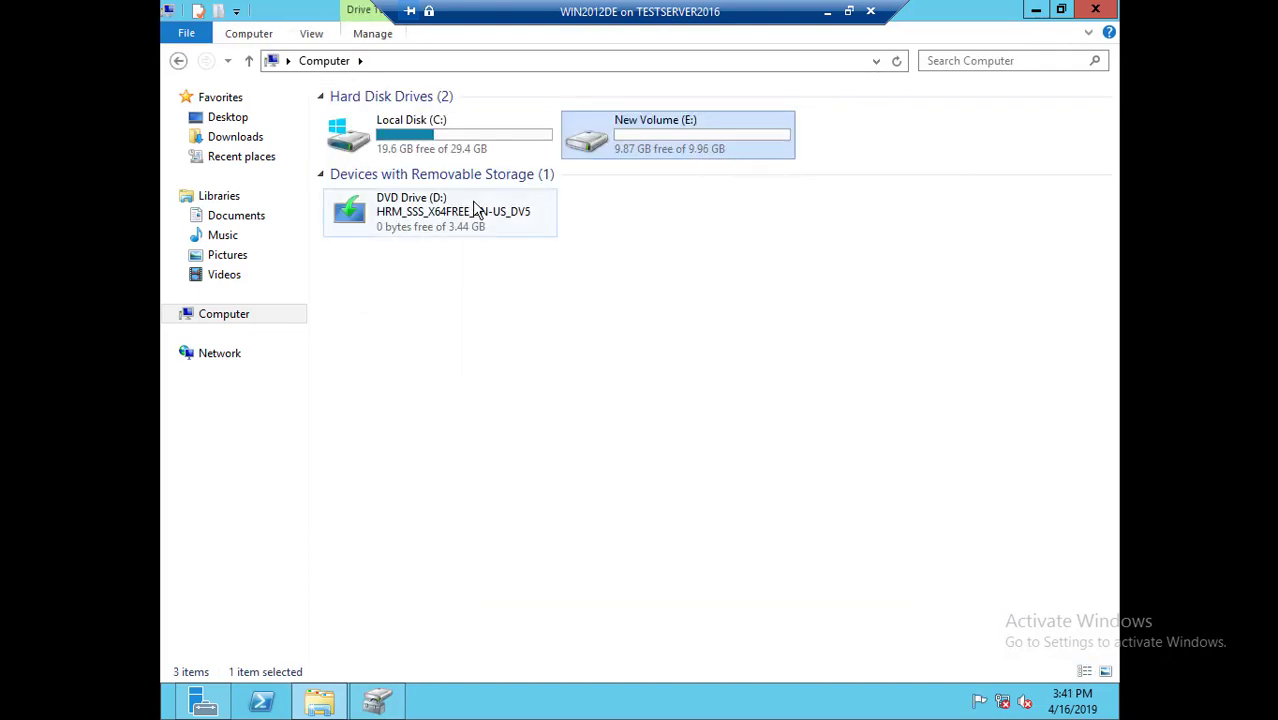
Copy all files and folders from DVD Drive (D:) to New Volume (E:) and check the volume's free space.
left_click(462, 215)
right_click(462, 215)
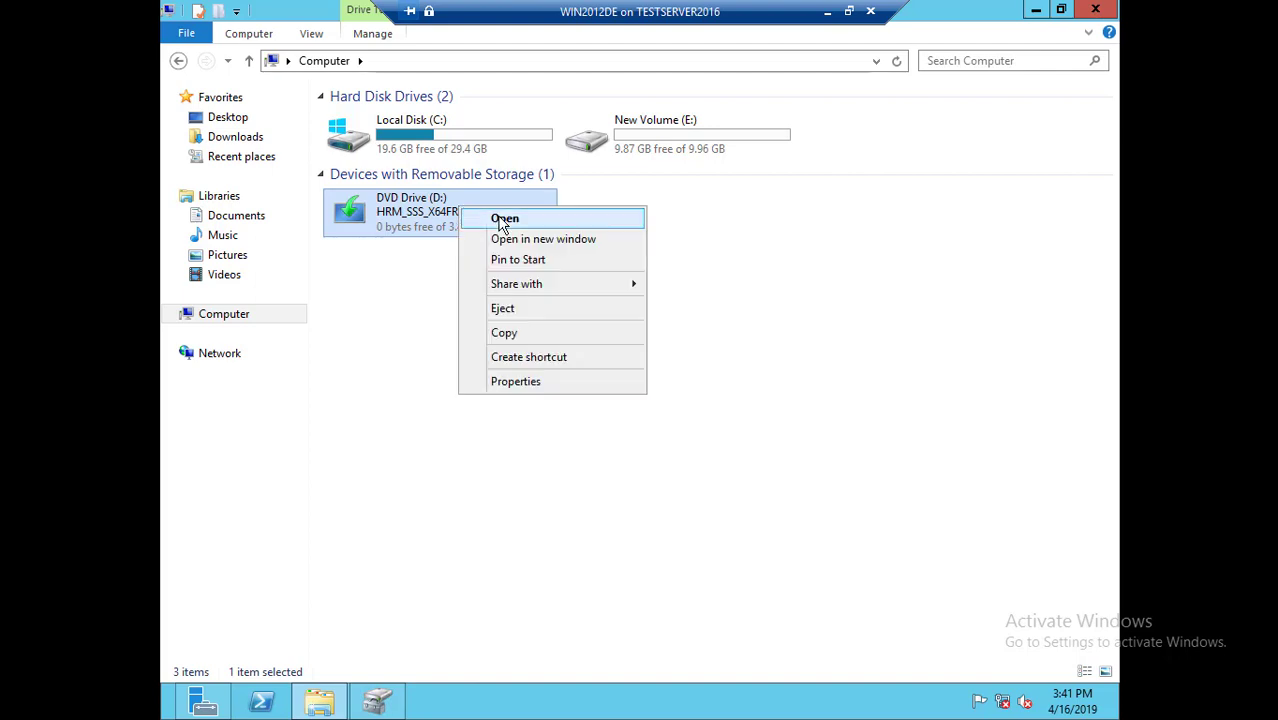
left_click(505, 214)
left_click_drag(418, 290, 364, 119)
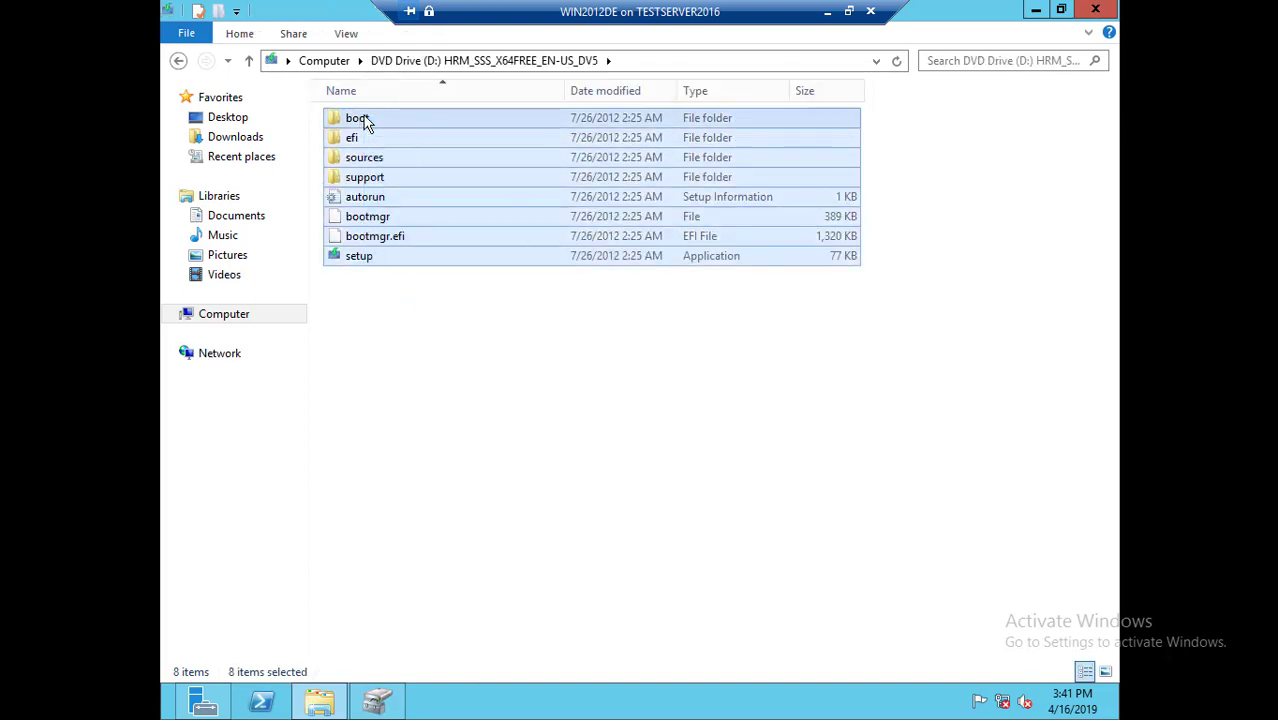
left_click(248, 60)
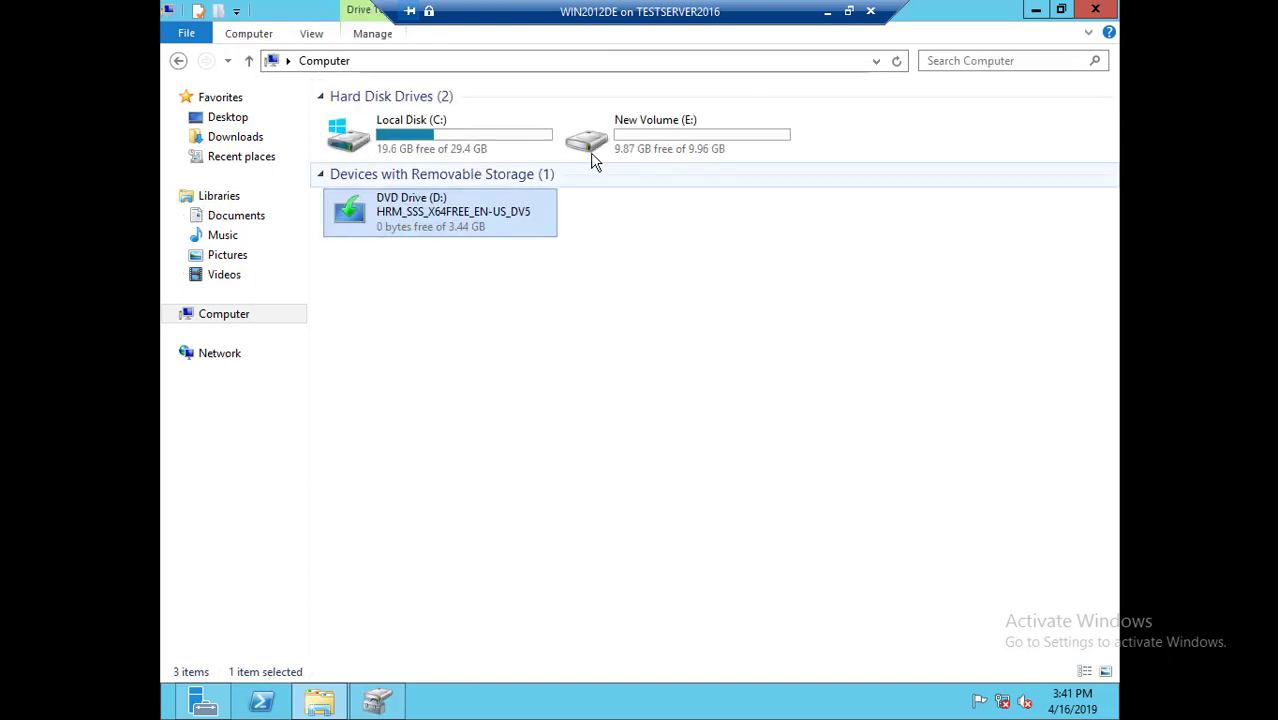
double_click(659, 149)
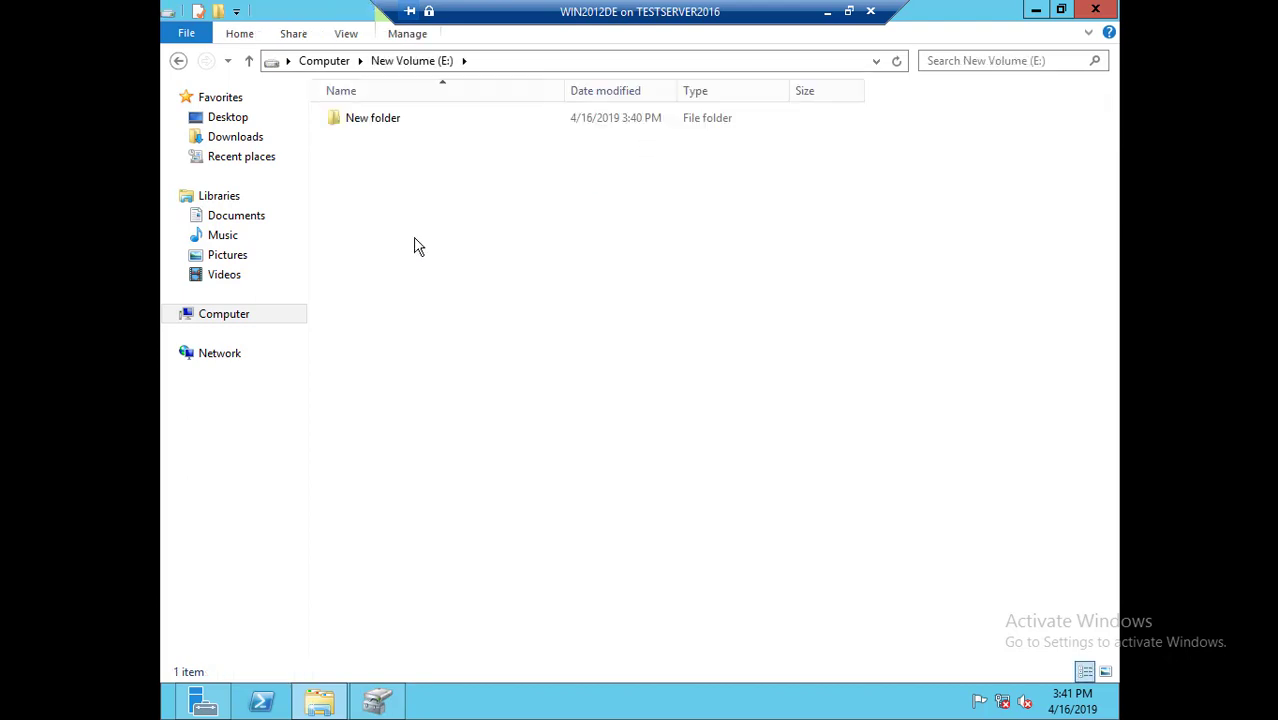
key("ctrl+v")
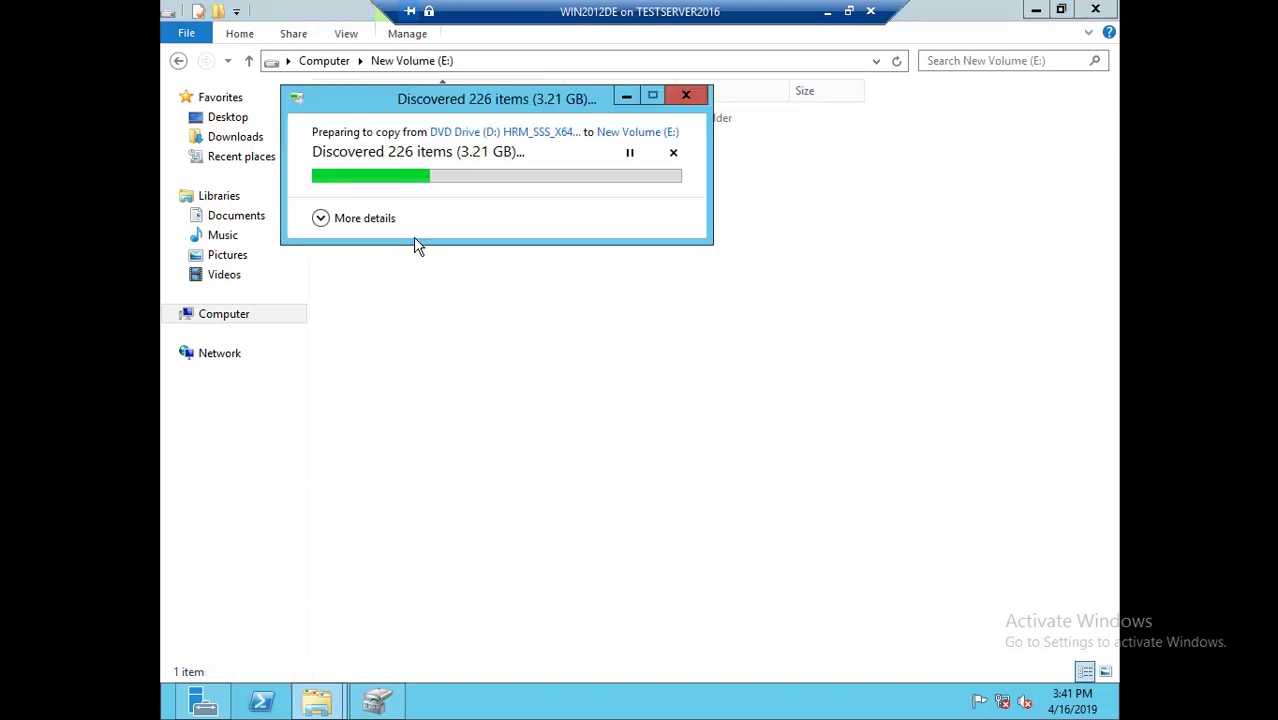
left_click(365, 217)
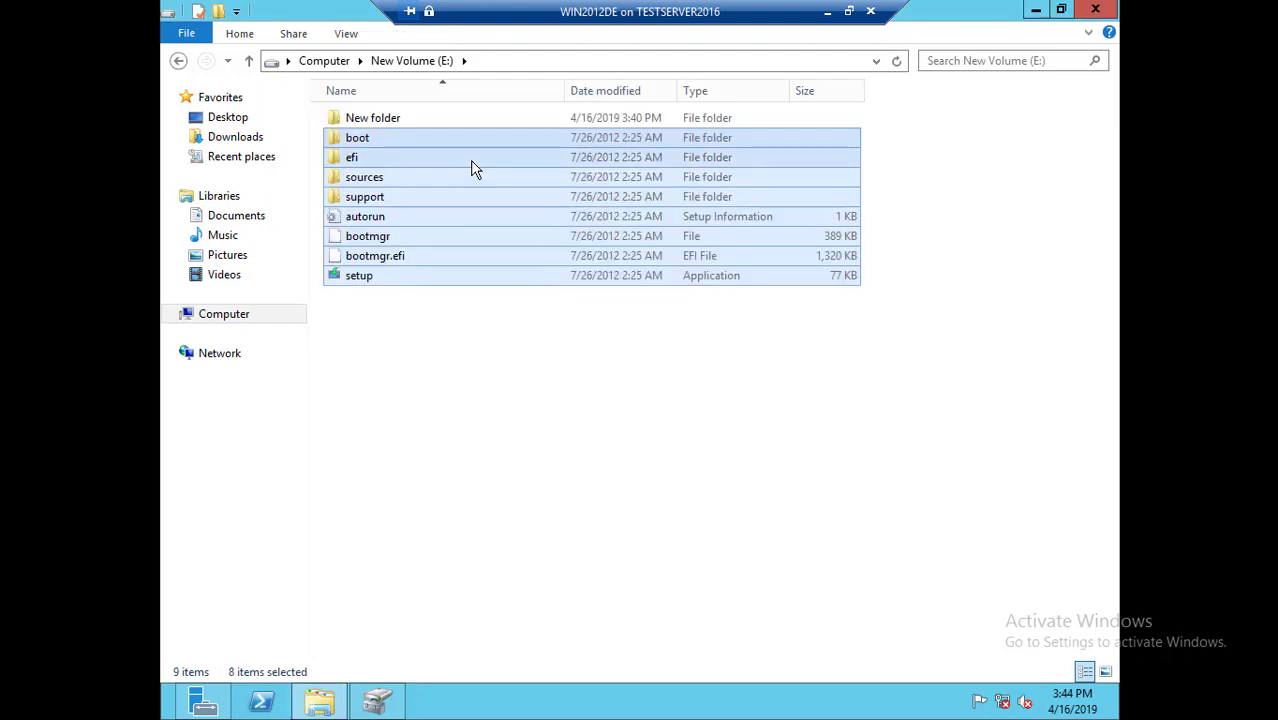
left_click(248, 60)
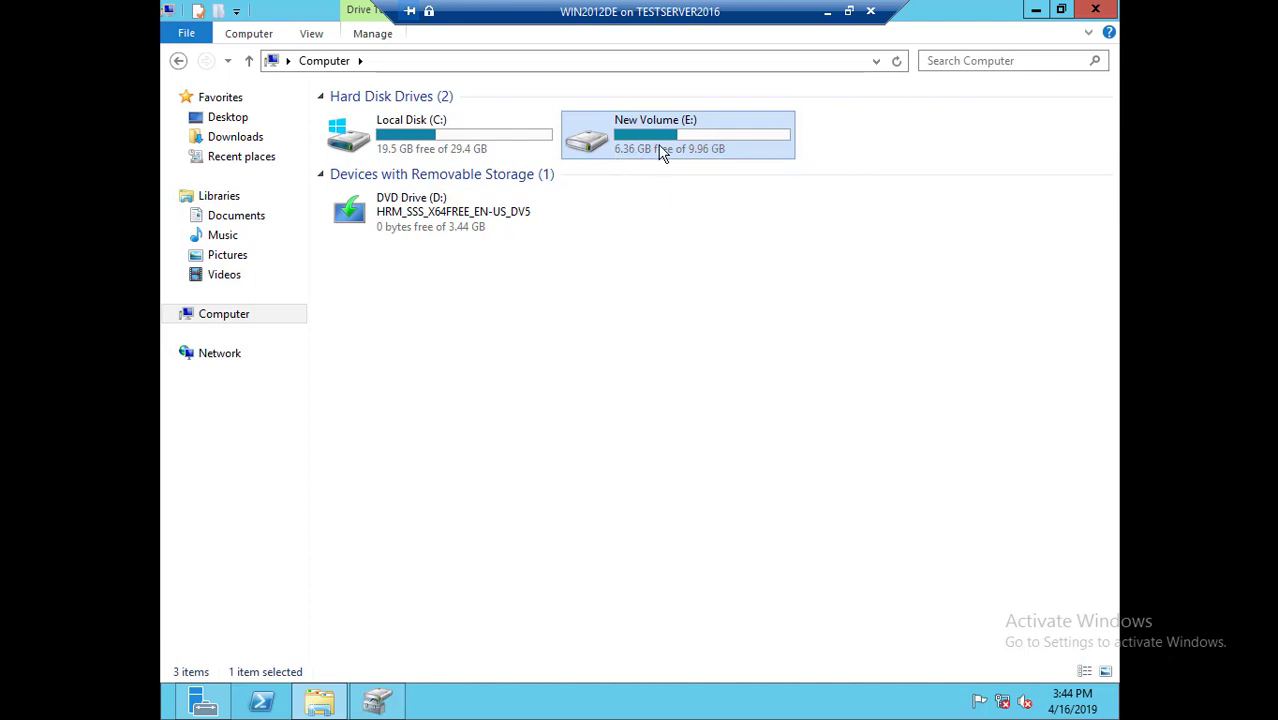
Leave the virtual machine's full-screen window and open the VMs (E:) drive in the host's File Explorer.
left_click(845, 12)
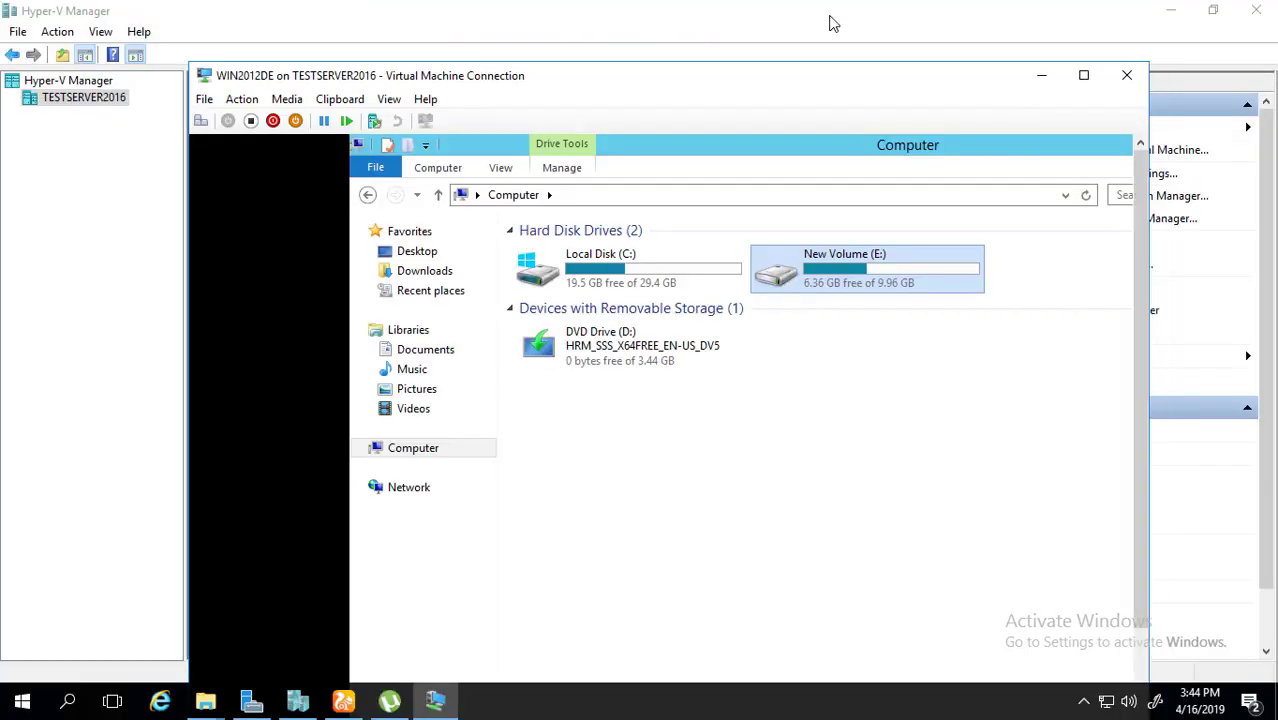
left_click(830, 22)
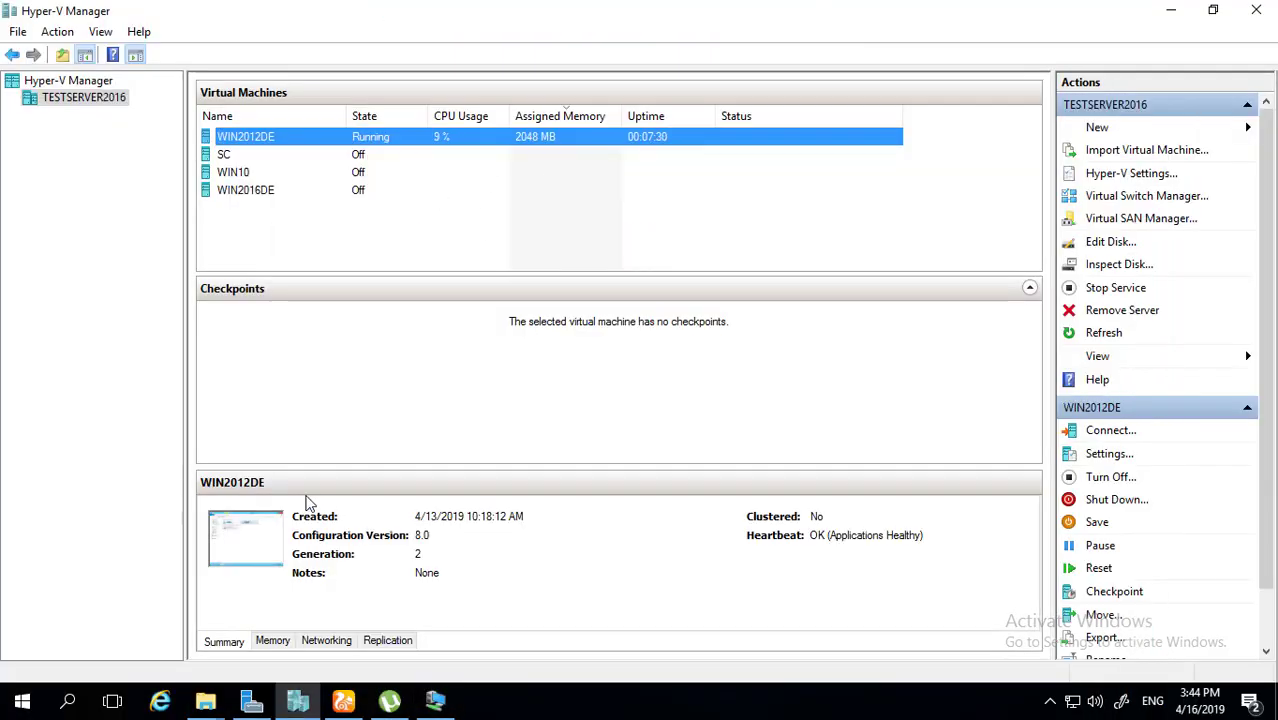
key("super+e")
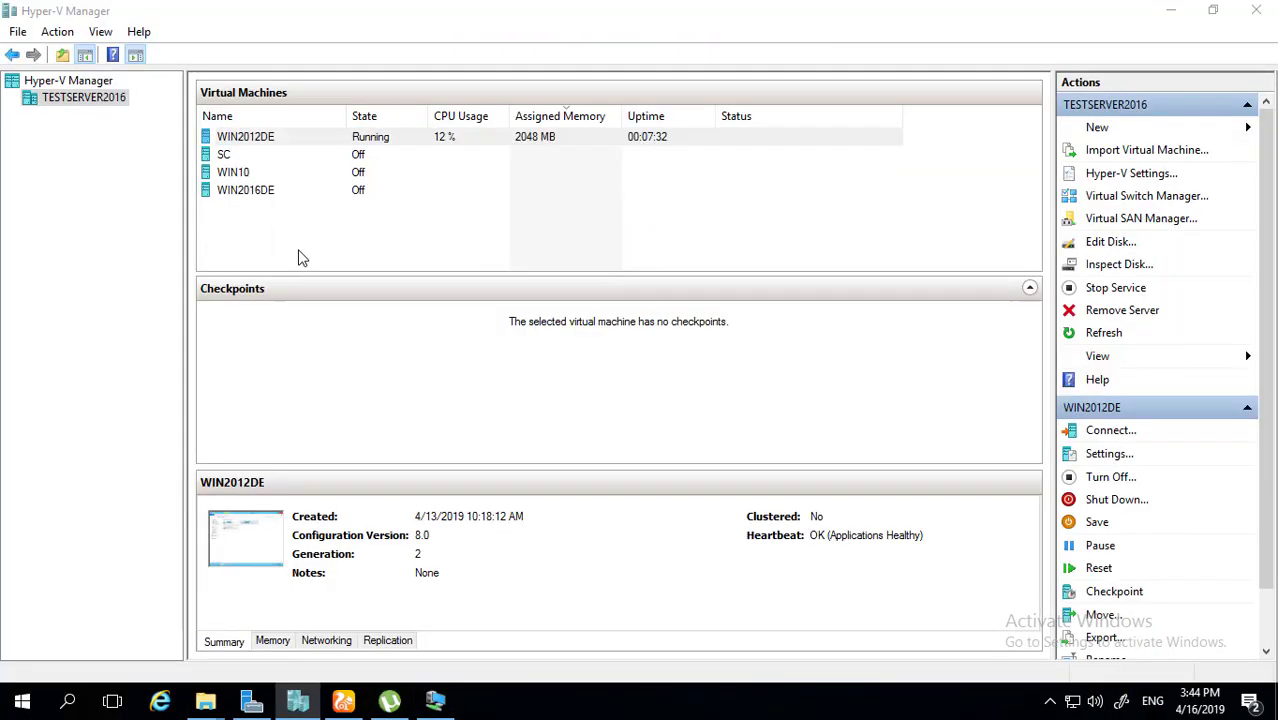
left_click(703, 285)
double_click(703, 285)
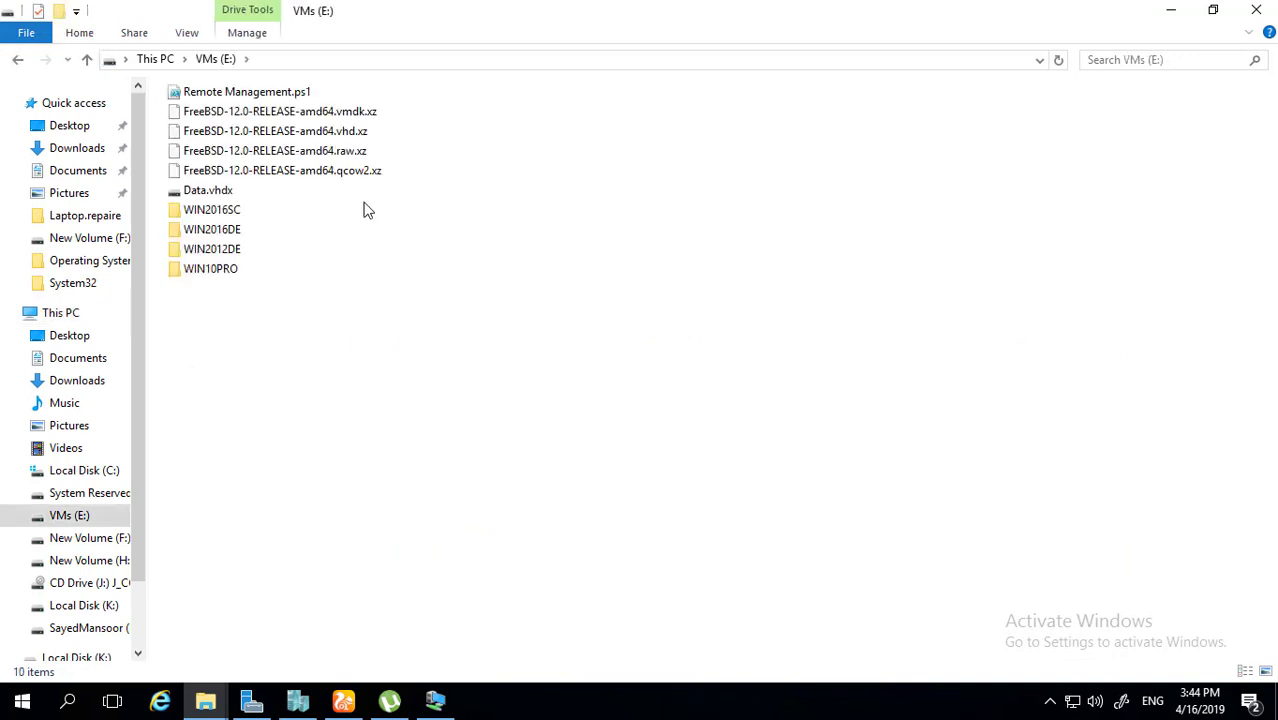
Check the size on disk of Data.vhdx in its properties and close them without changes.
left_click(203, 193)
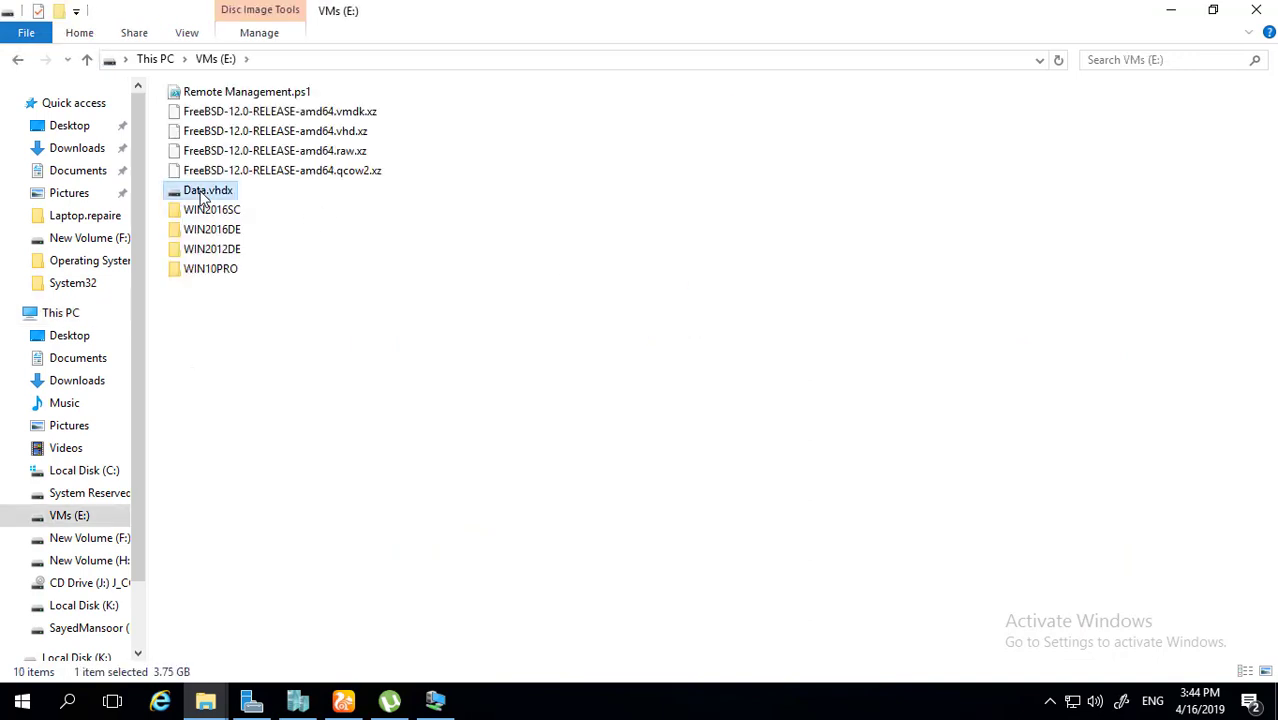
key("alt+Return")
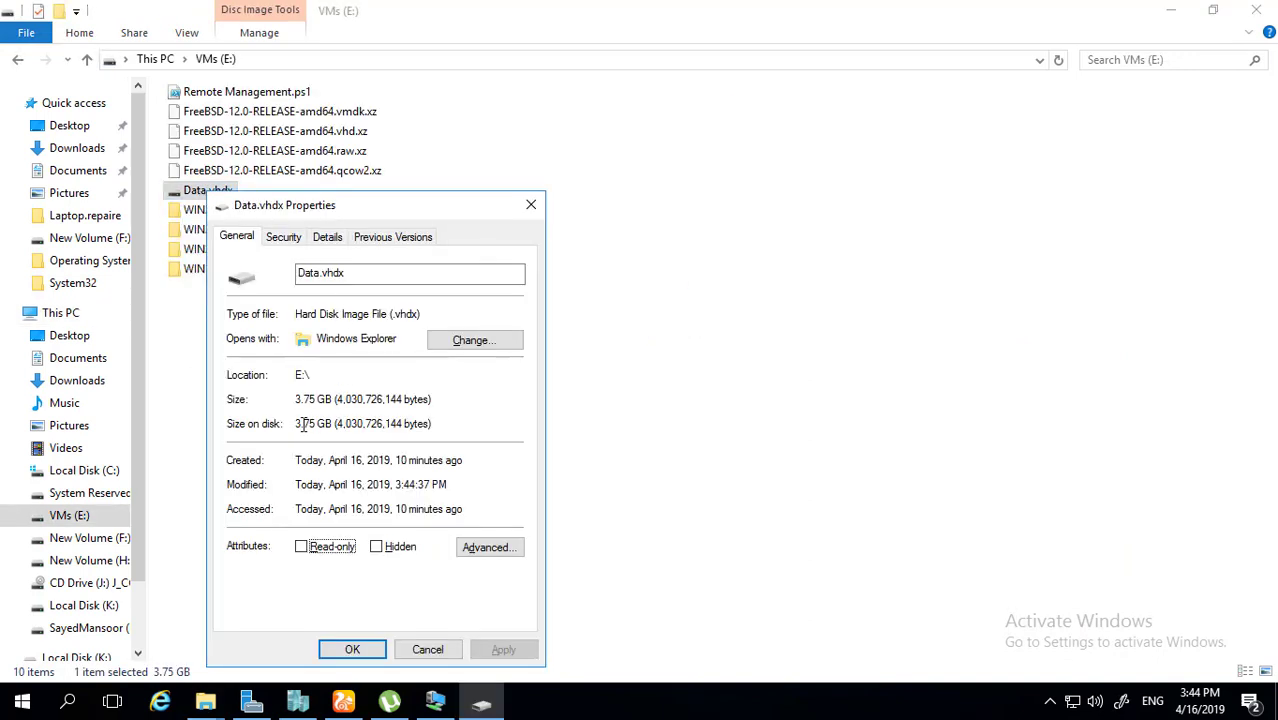
left_click_drag(394, 210, 565, 152)
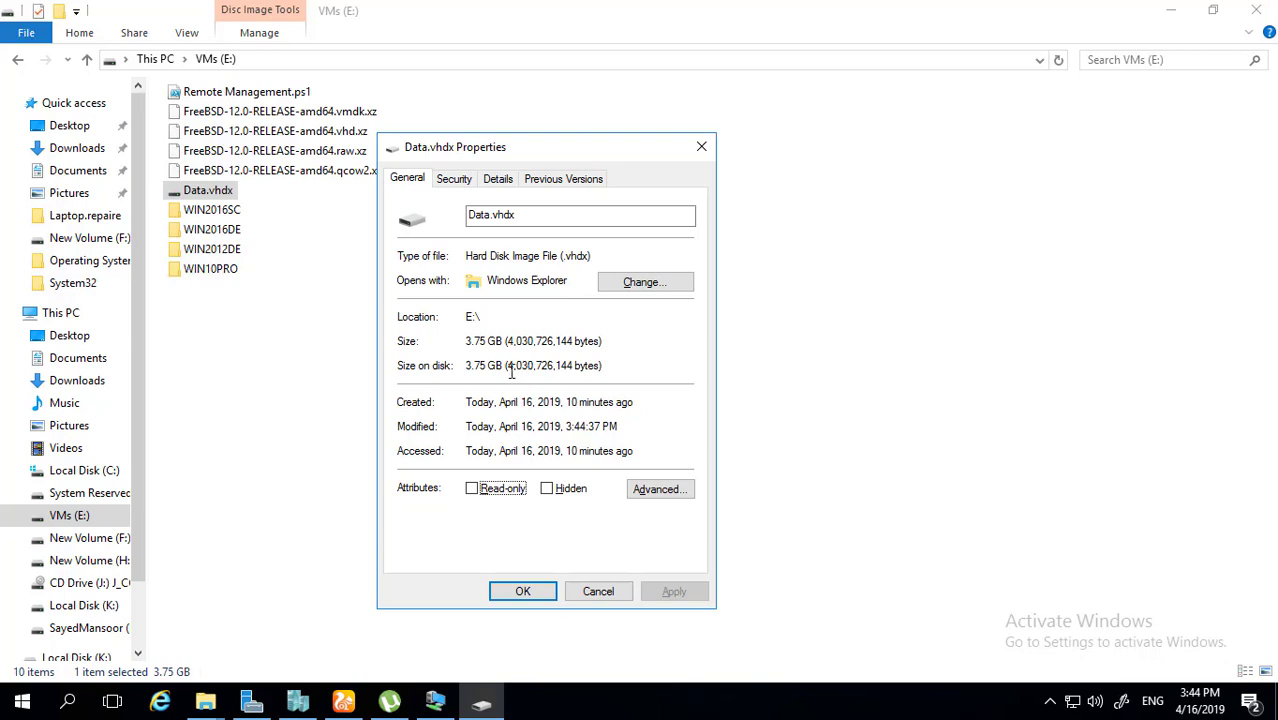
left_click_drag(509, 369, 410, 364)
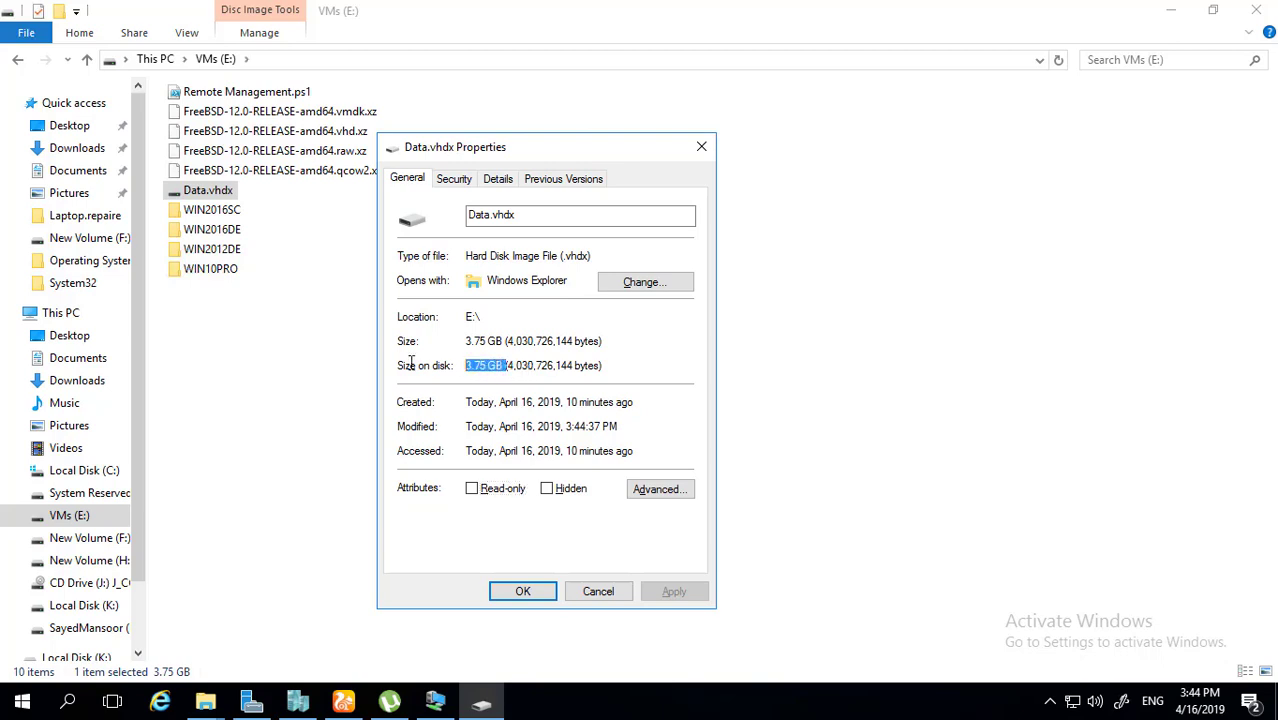
left_click(598, 591)
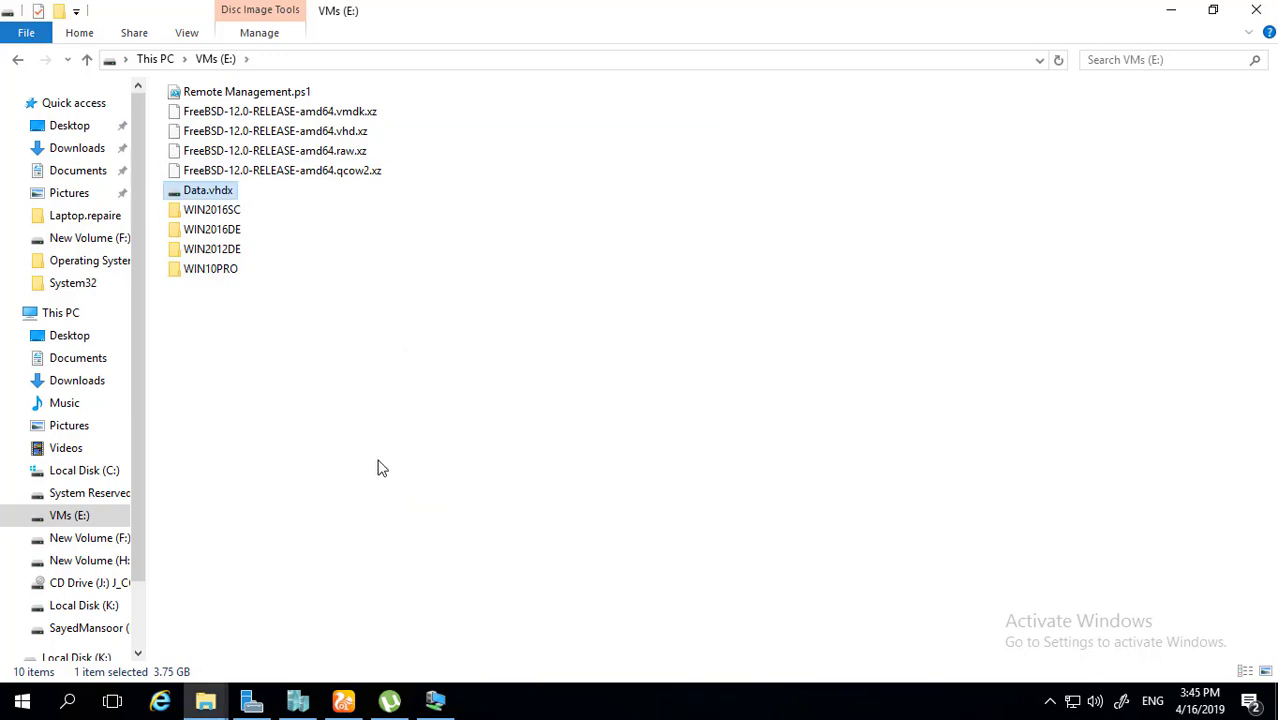